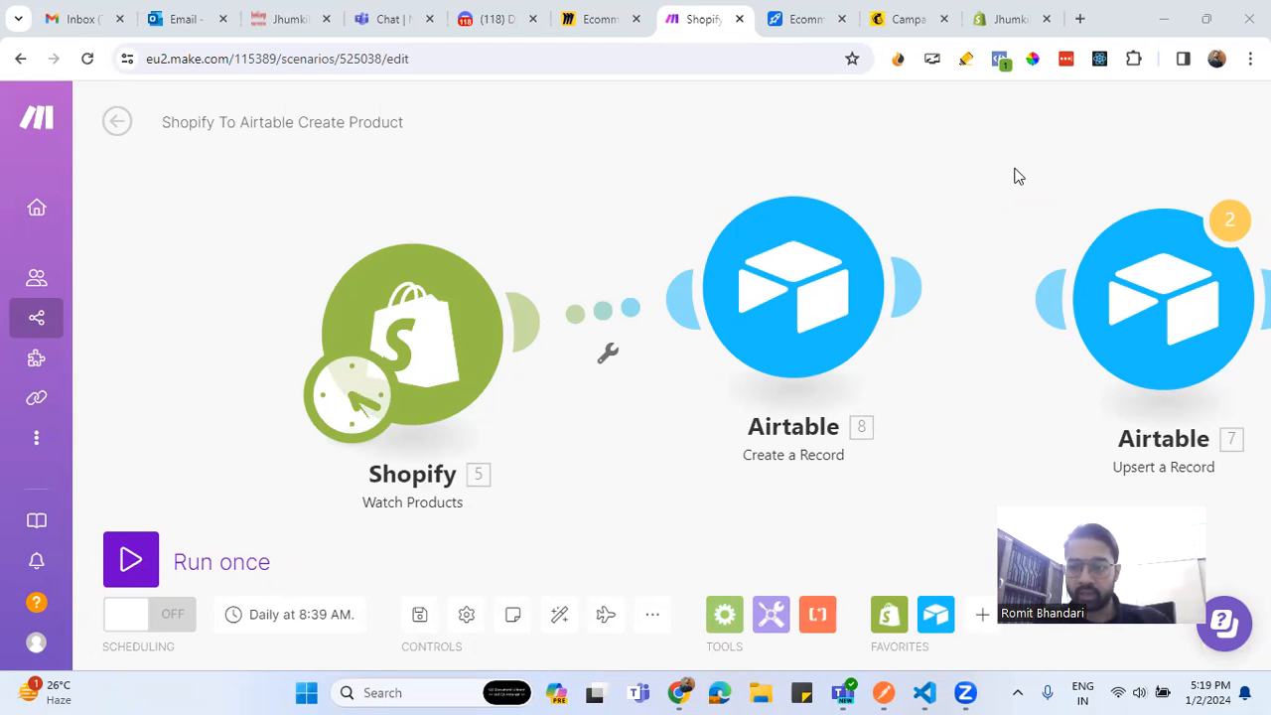
Move the Airtable Upsert a Record module farther from Create a Record and unlink the two modules
drag(1141, 292, 1231, 272)
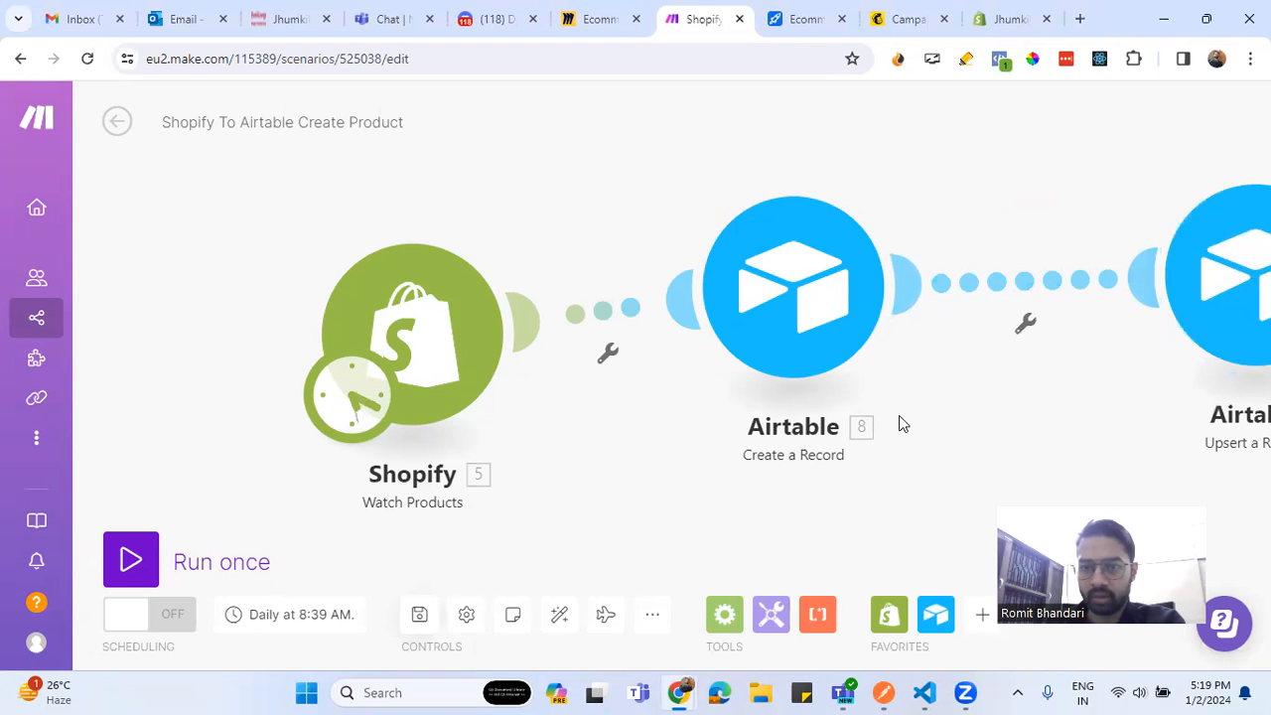
right_click(981, 285)
click(1030, 313)
right_click(609, 215)
click(417, 337)
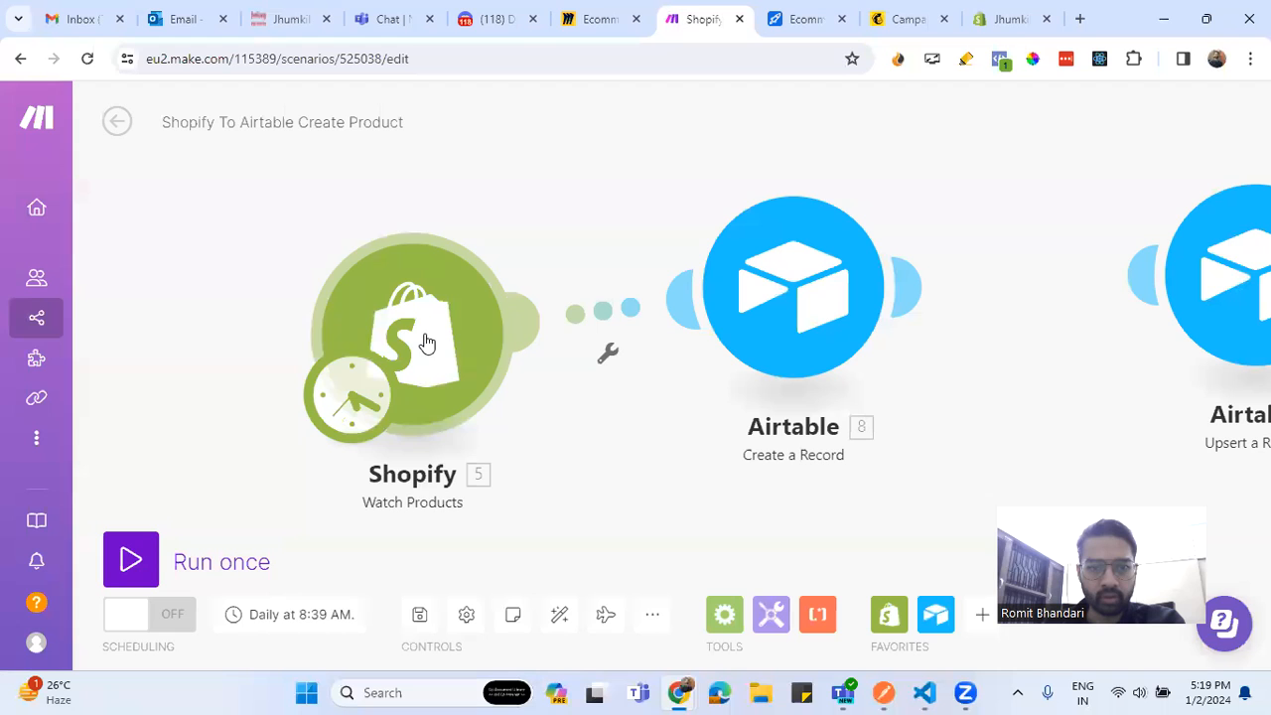
mouse_move(467, 503)
mouse_down()
mouse_move(370, 500)
mouse_move(466, 496)
mouse_up()
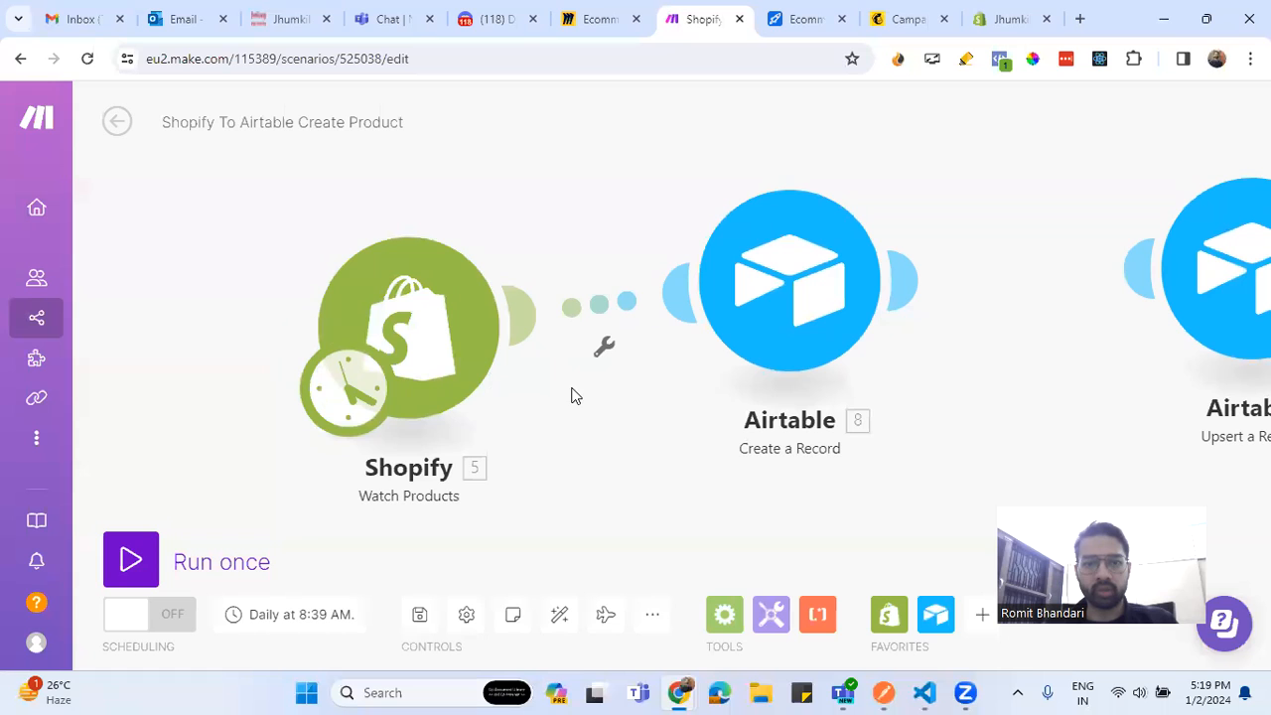
Open the Shopify Watch Products module's settings and check which saved connections are available
click(431, 328)
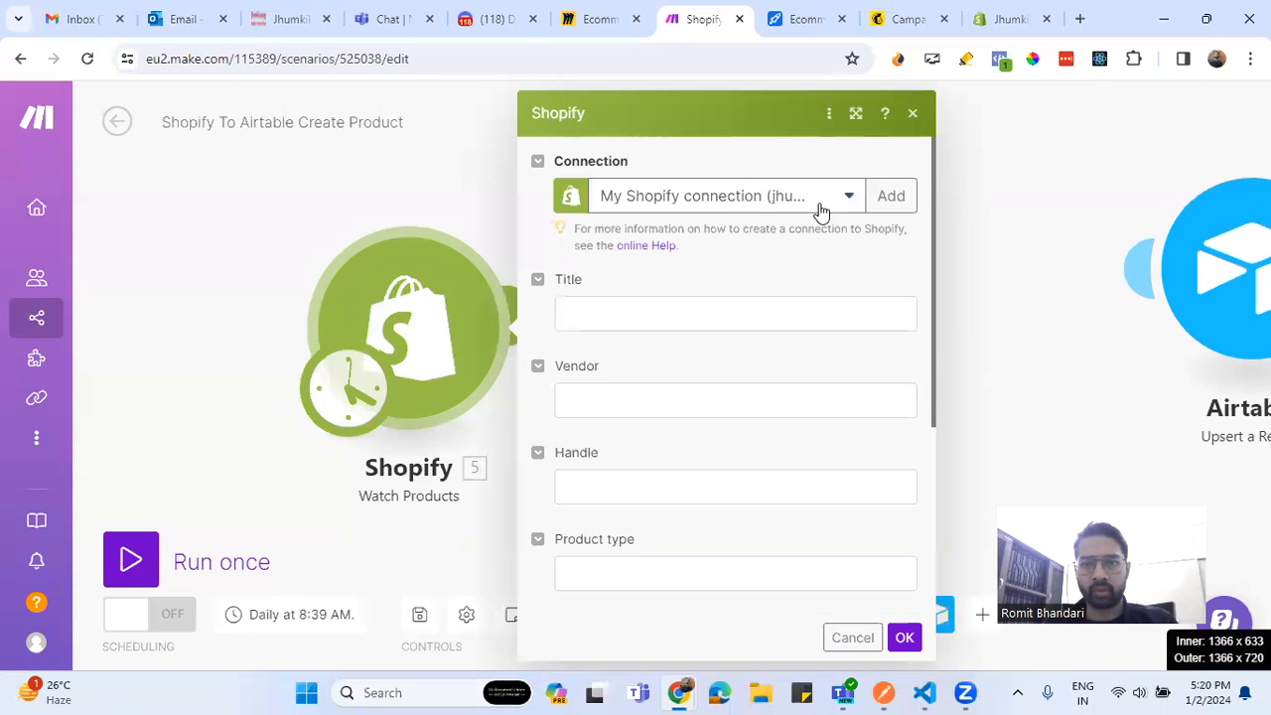
click(847, 204)
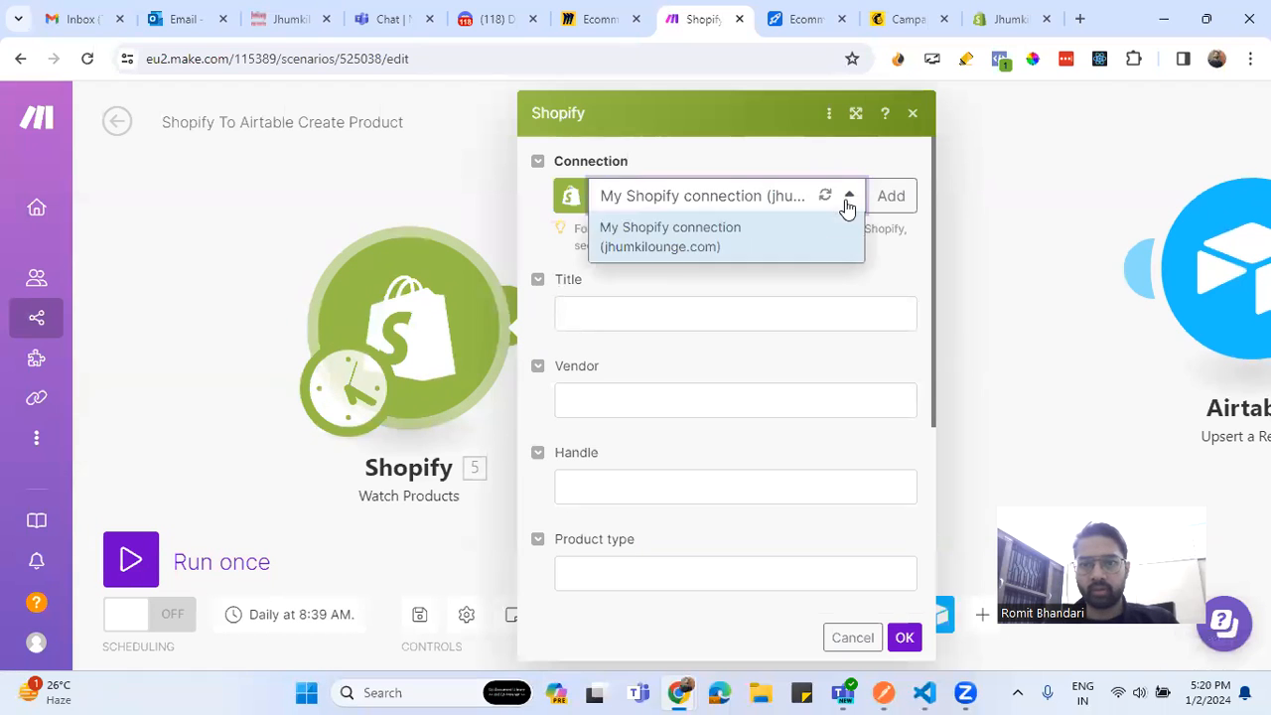
click(876, 276)
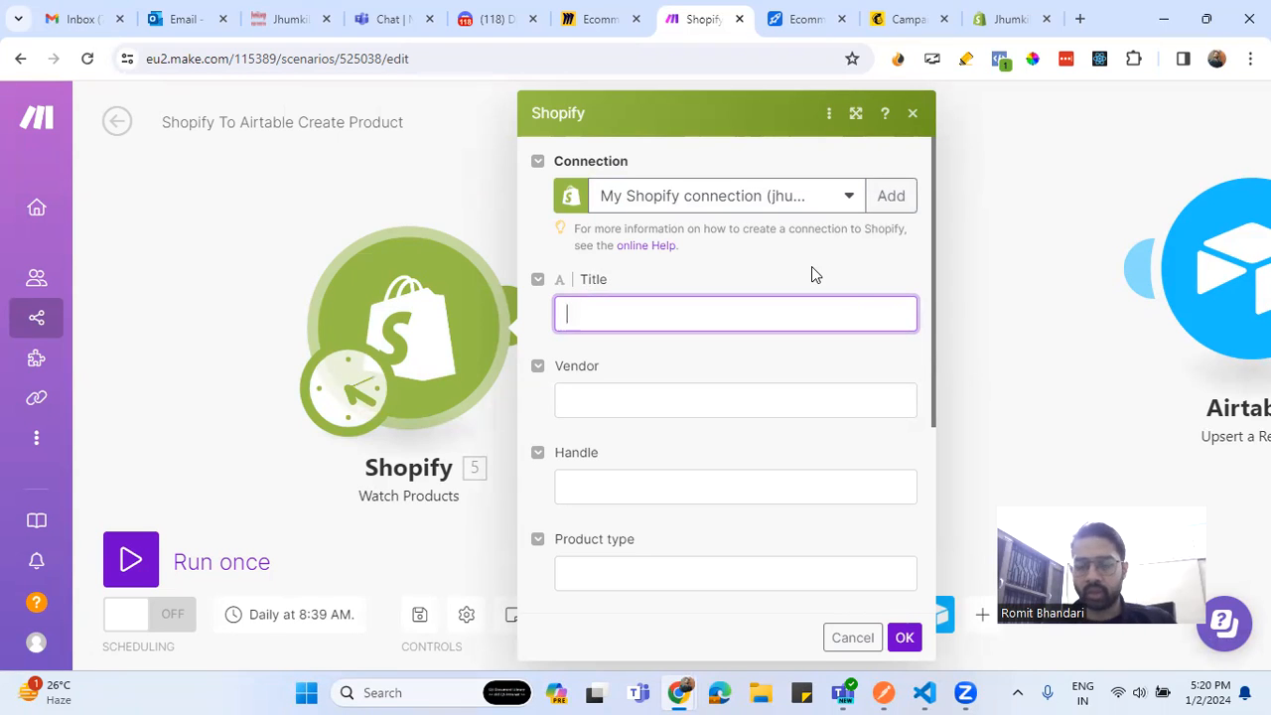
Examine the new connection form with the Shopify connection type, and close it and the module settings without saving
click(889, 195)
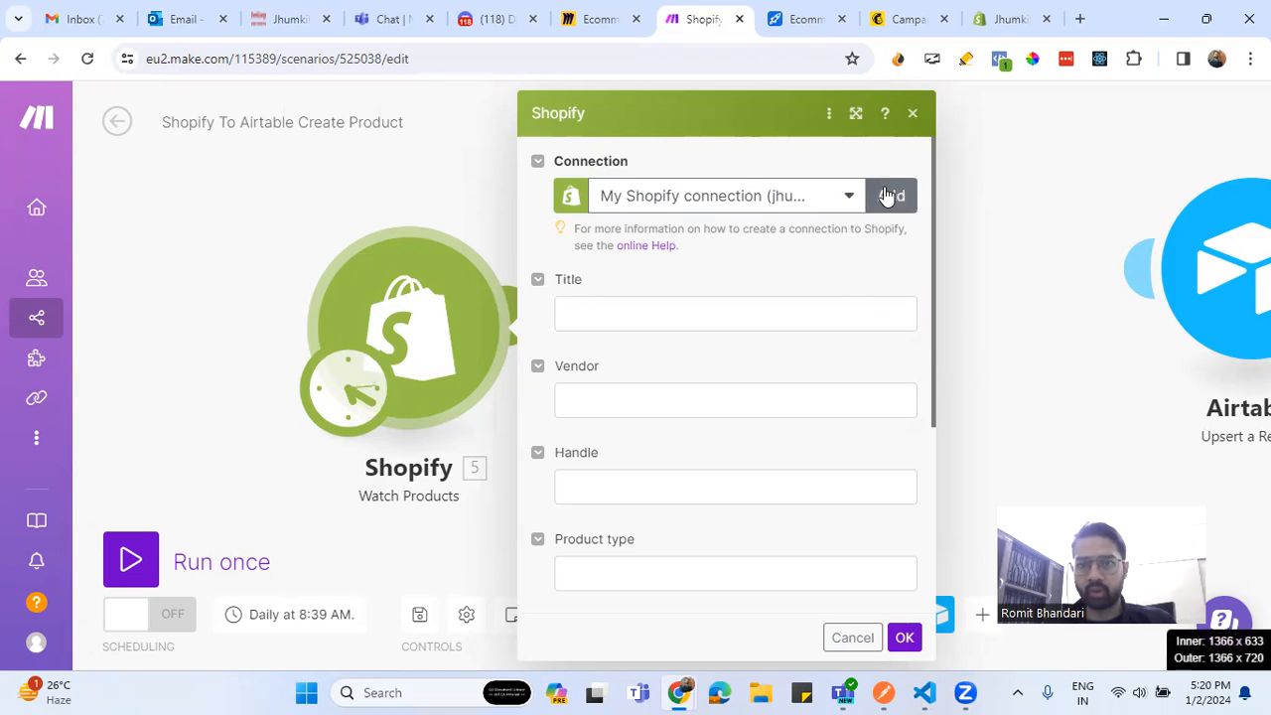
click(588, 195)
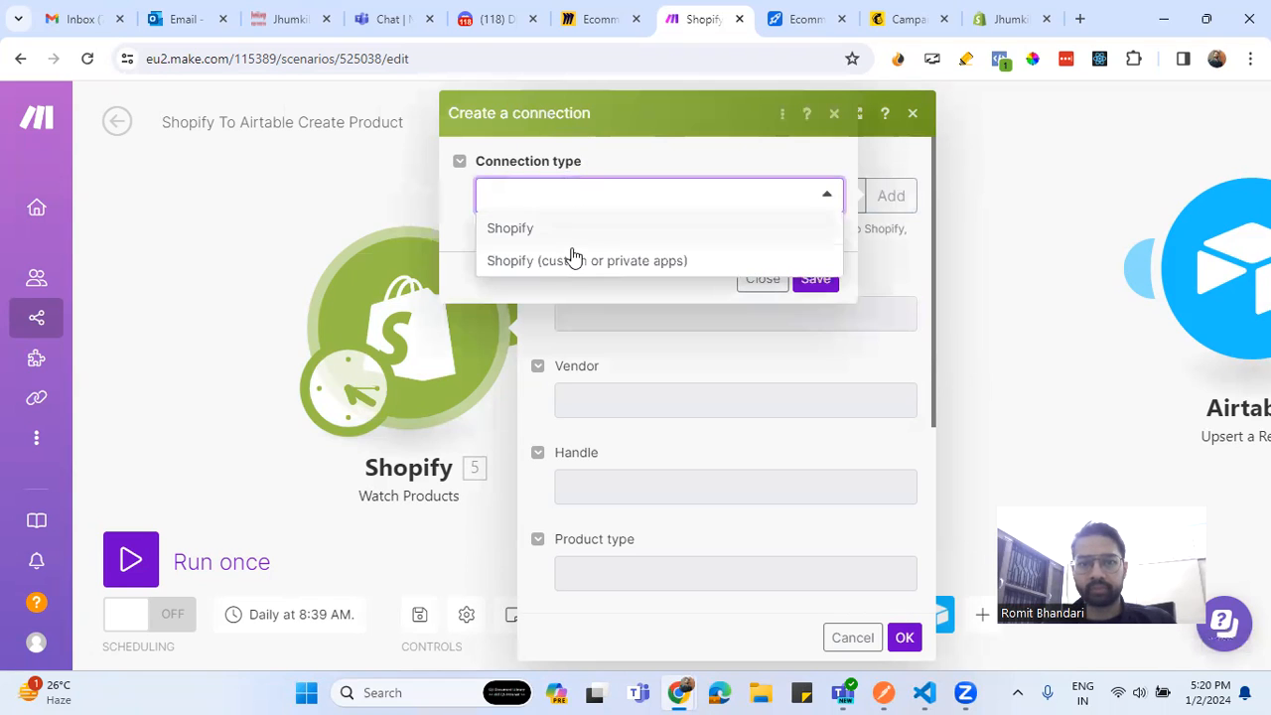
click(533, 236)
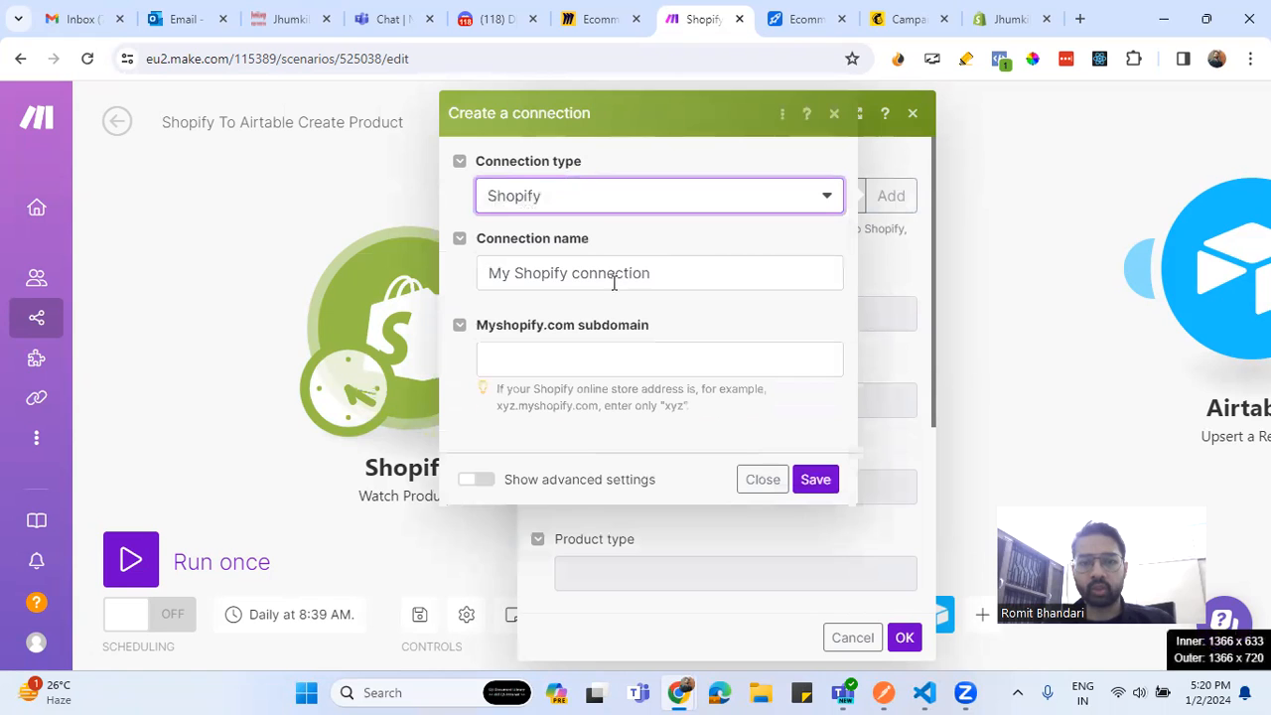
click(531, 349)
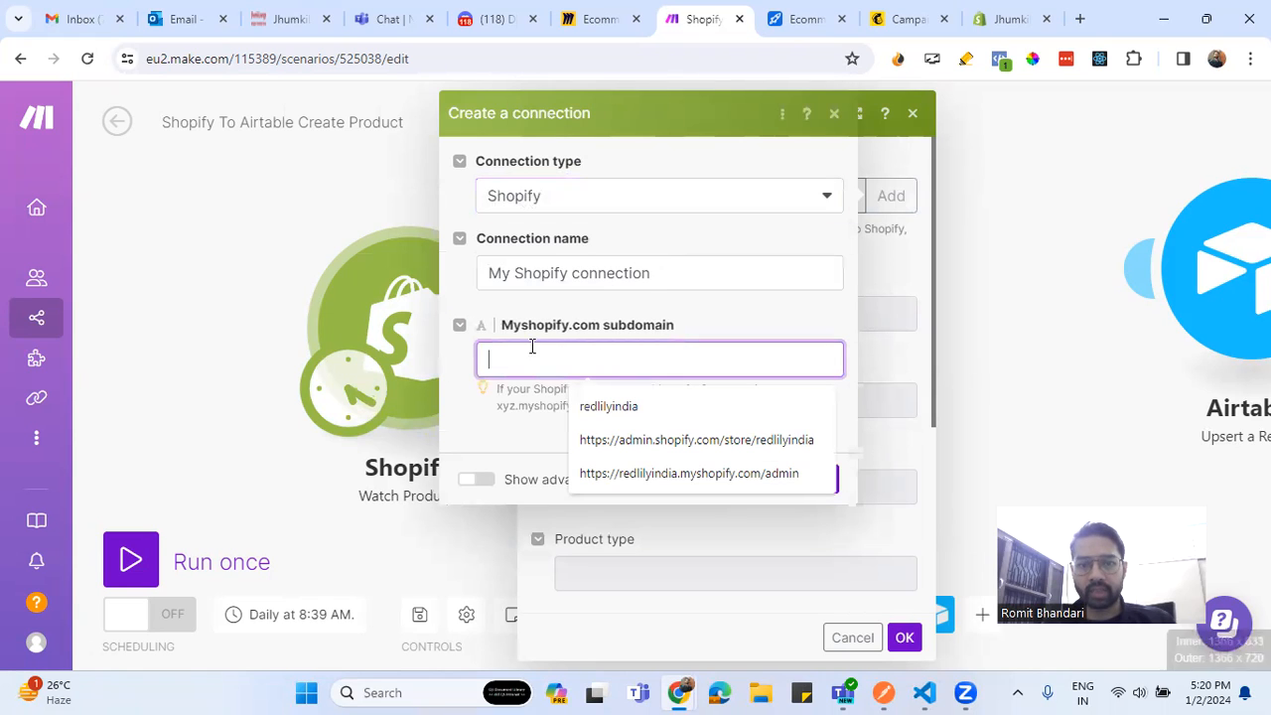
click(746, 317)
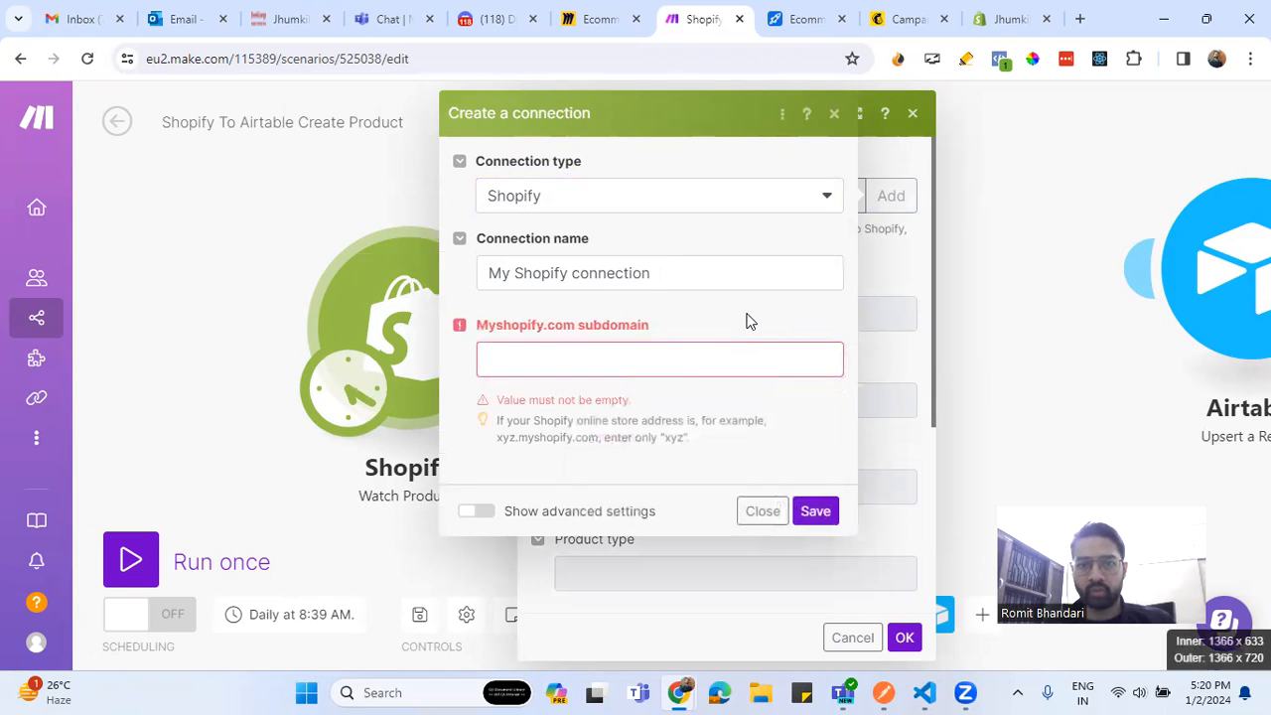
click(834, 113)
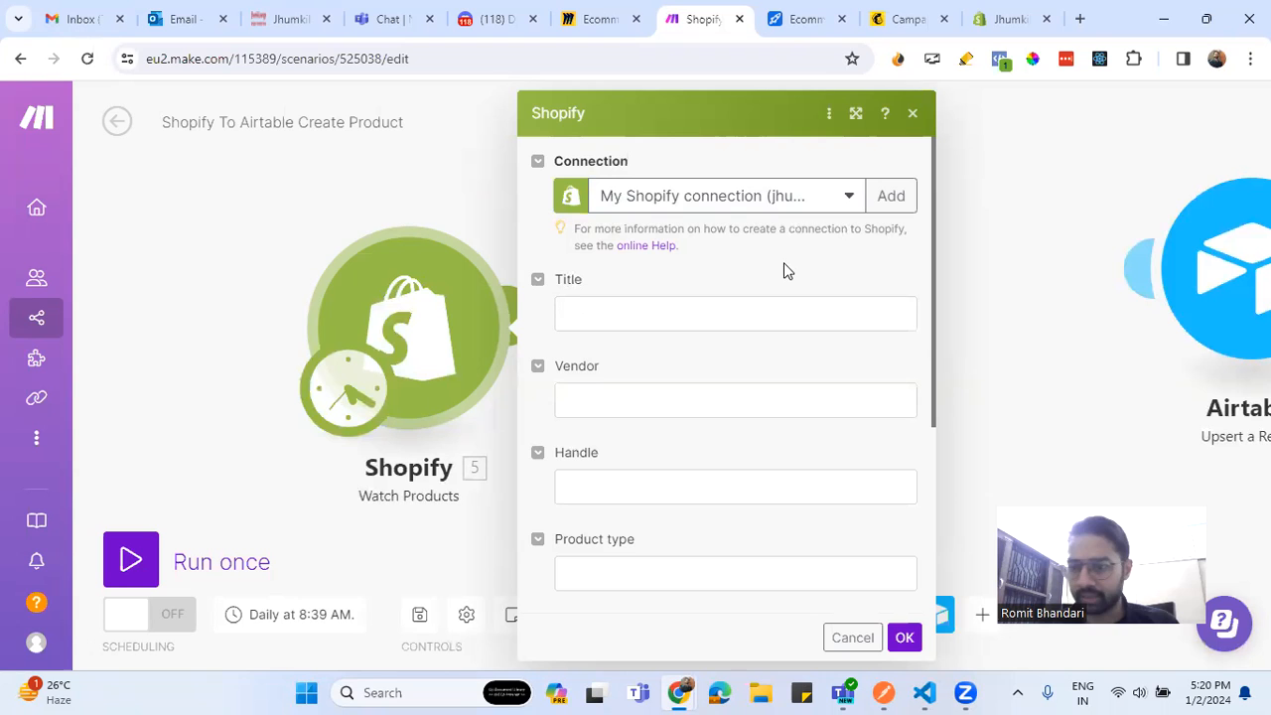
click(912, 113)
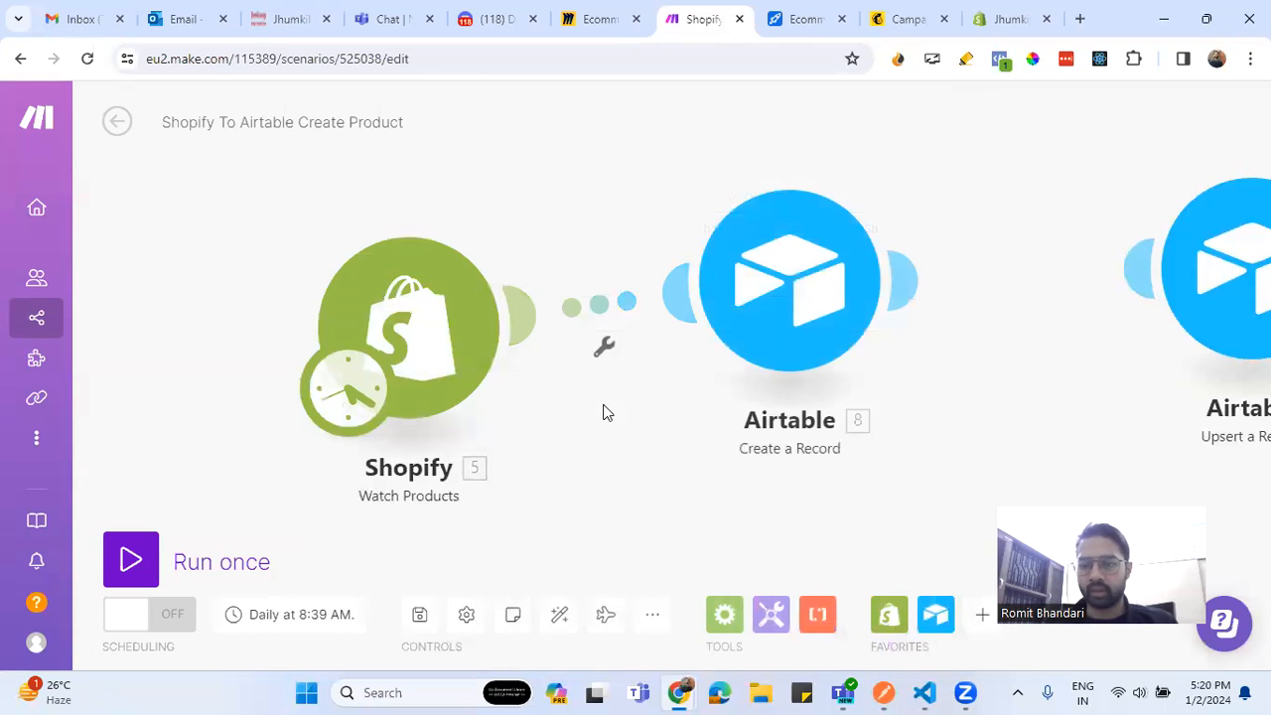
Open the Airtable Create a Record module and examine its saved connections and the connection types offered for a new one
click(805, 314)
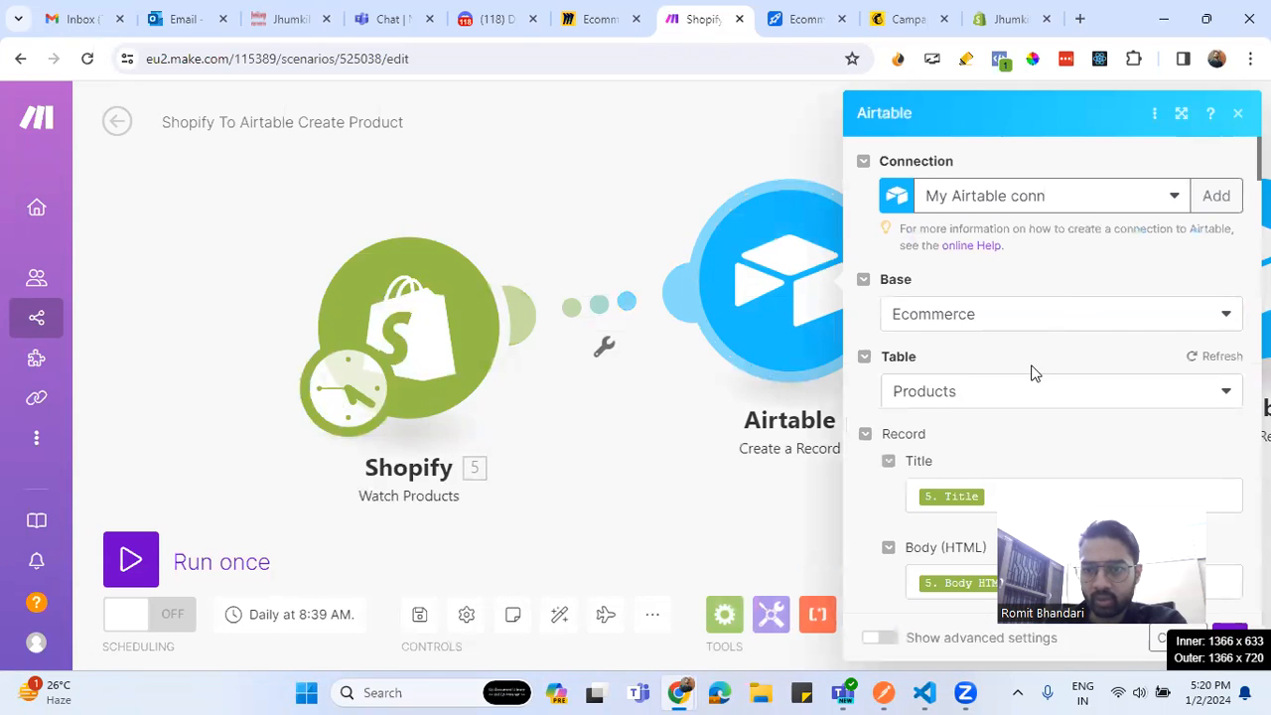
click(1174, 199)
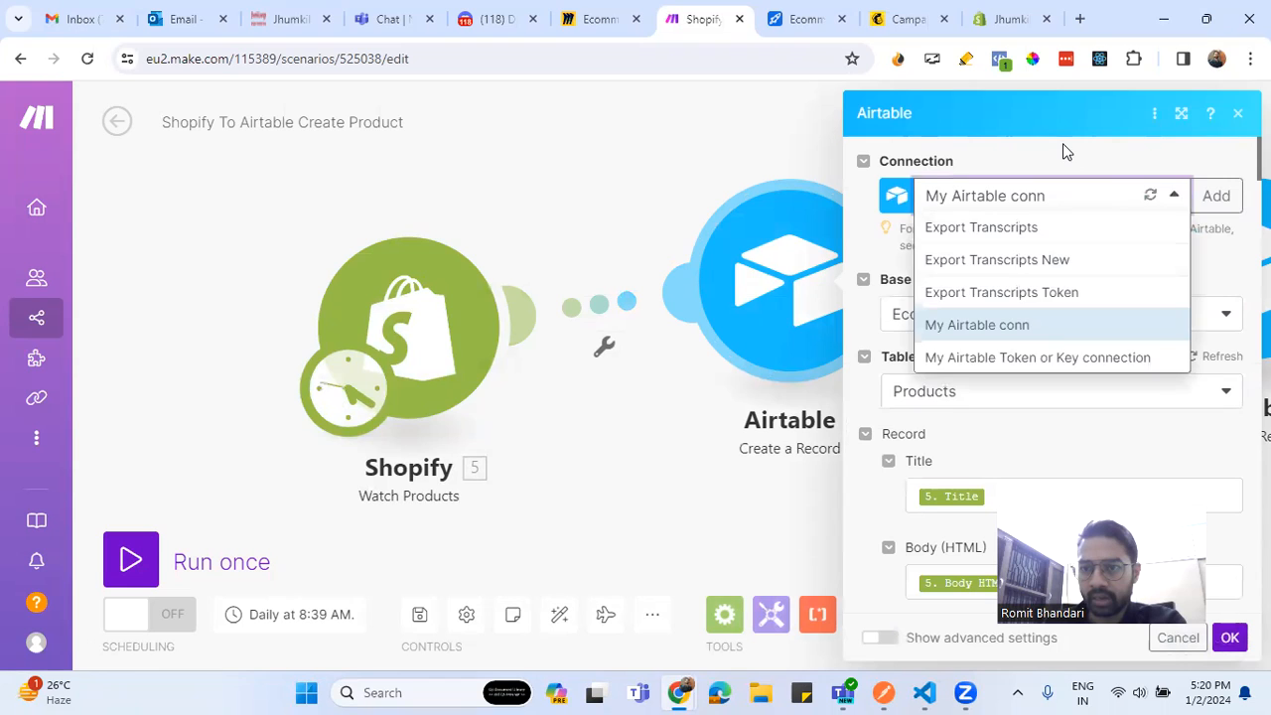
click(1063, 146)
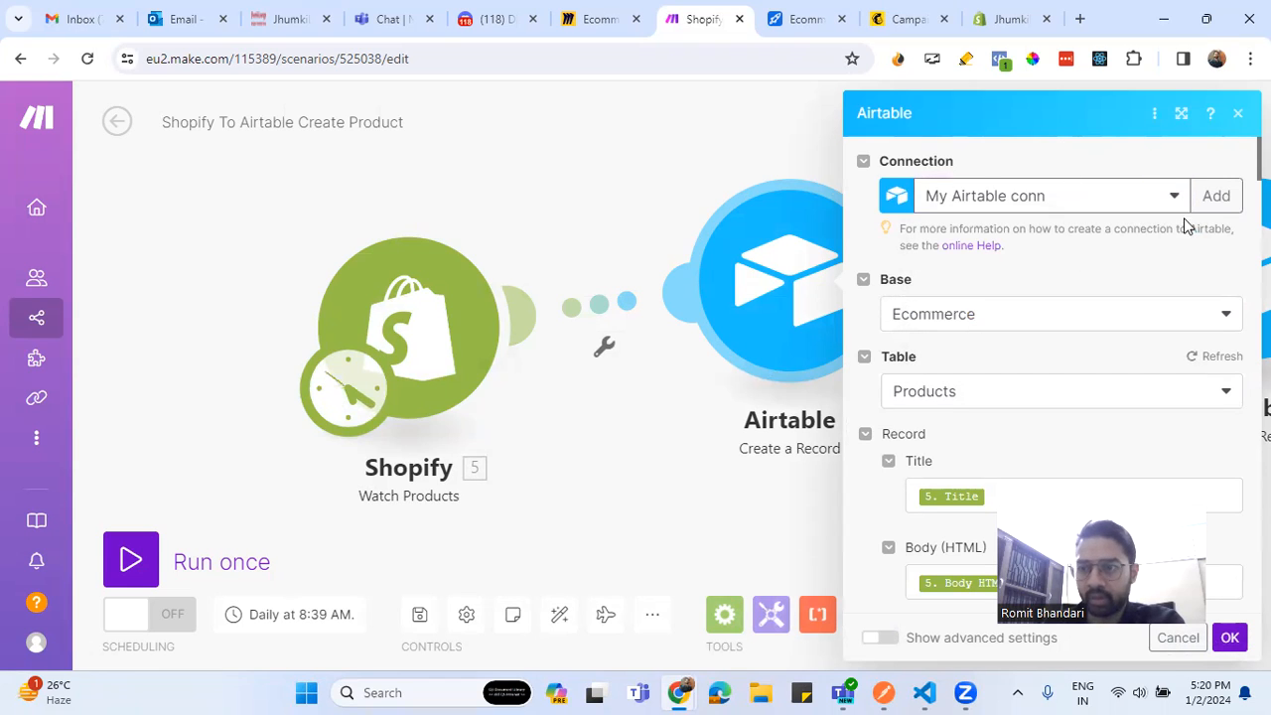
click(1215, 196)
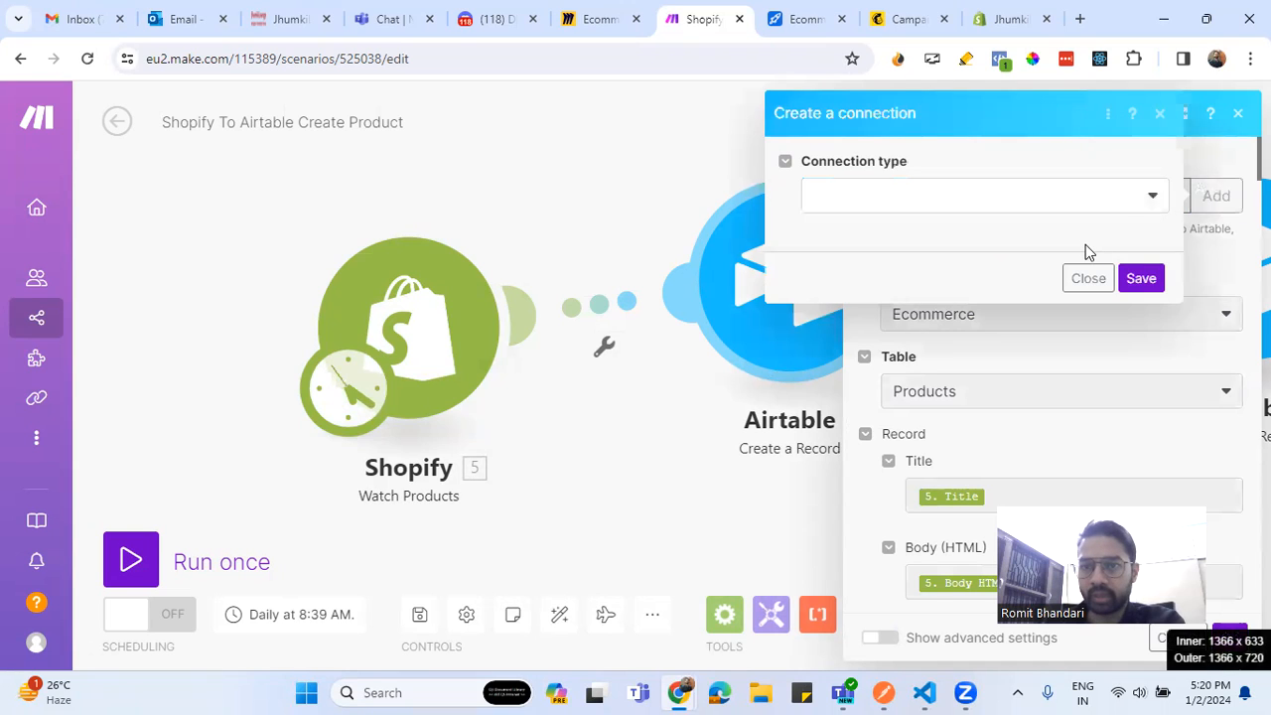
click(1120, 208)
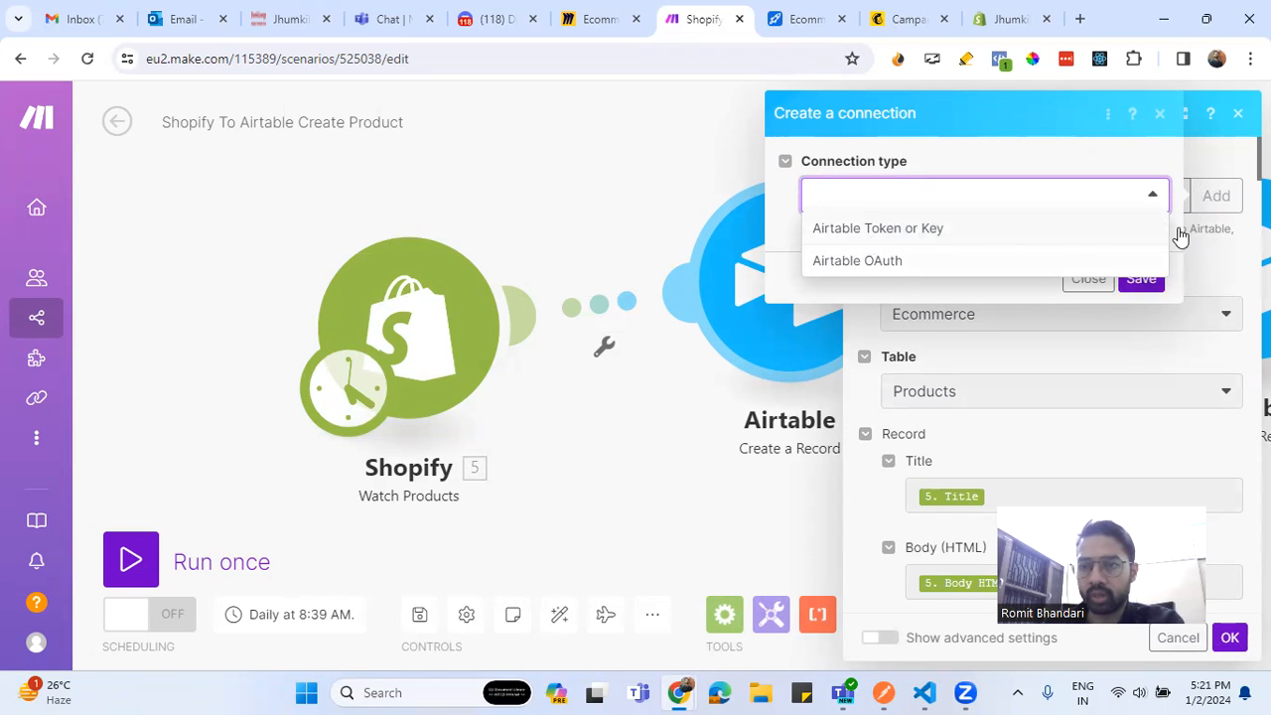
click(1203, 256)
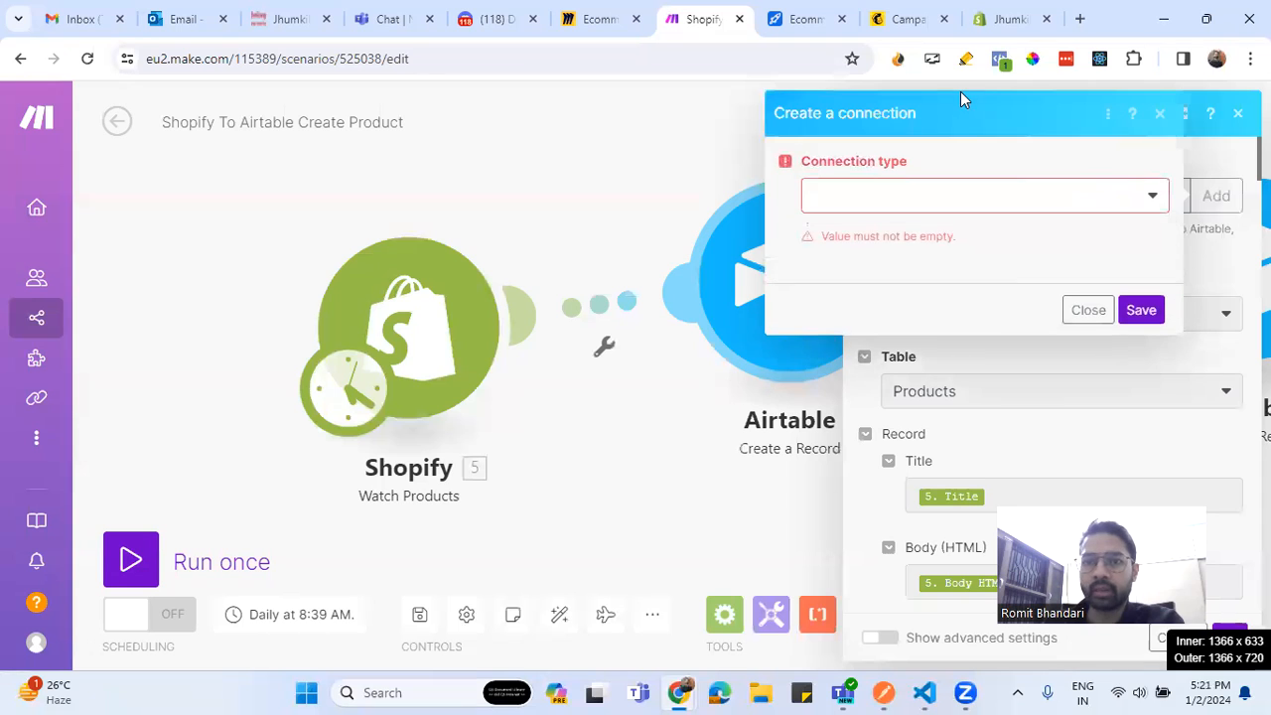
Switch to the Ecommerce base in Airtable and check the account's connected accounts and third-party integrations
key(ctrl+Tab)
click(1245, 105)
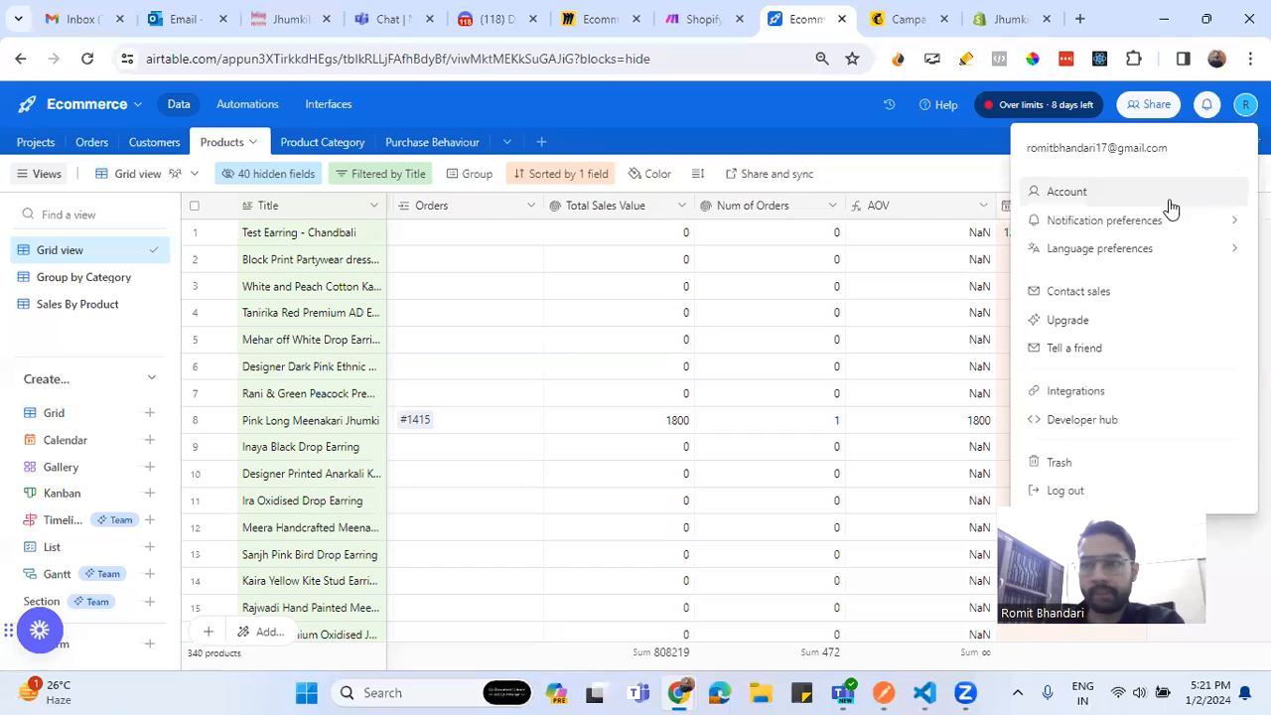
click(1116, 393)
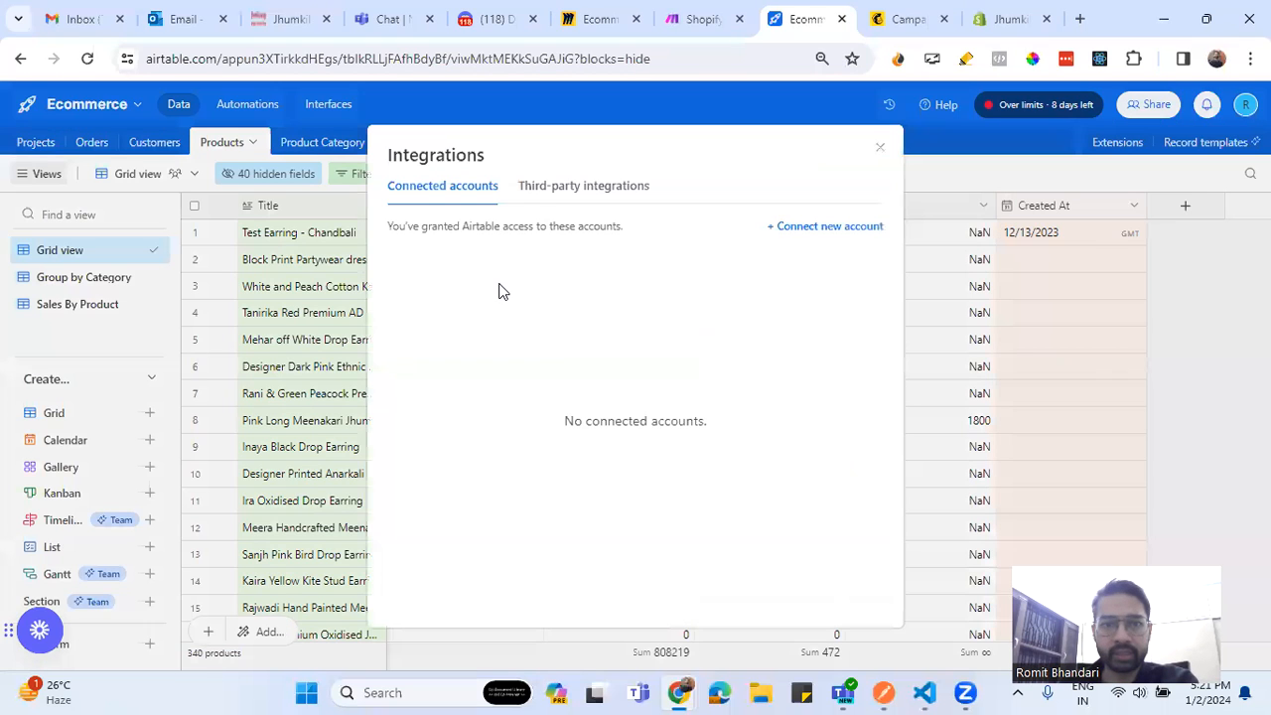
click(562, 188)
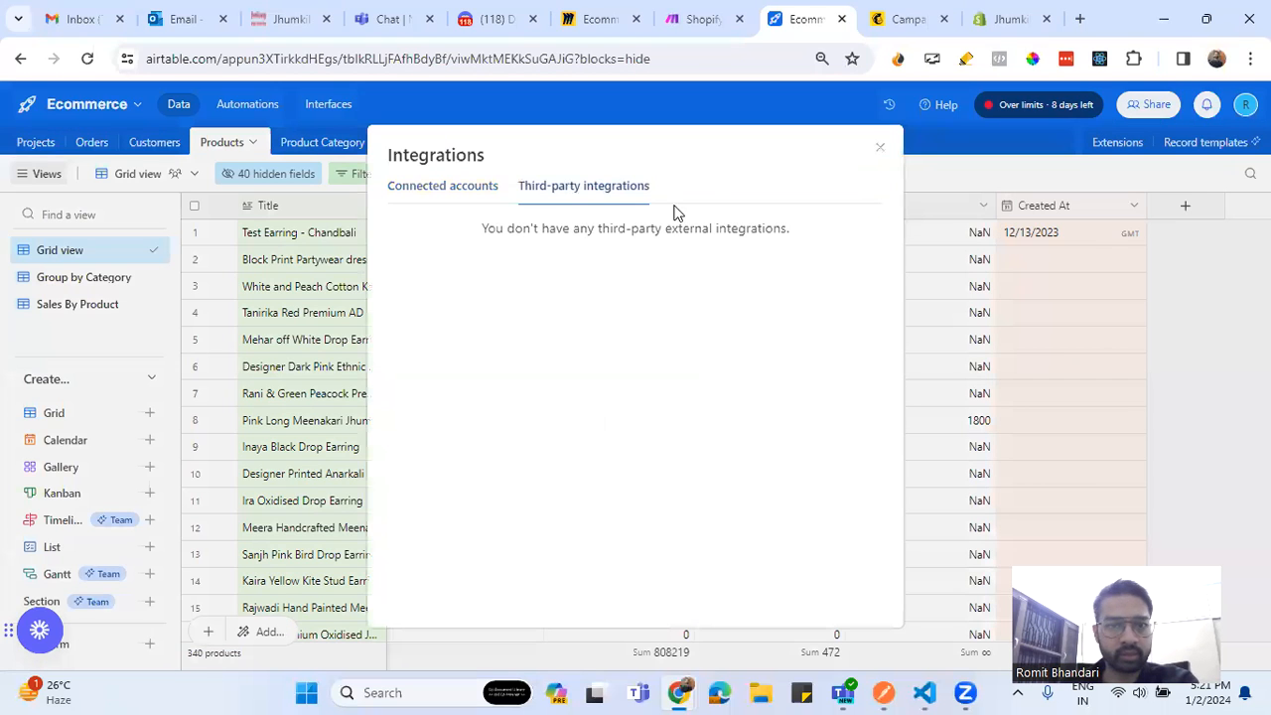
click(880, 148)
Look through the account settings and the My First Workspace summary, and open the Ecommerce base from its usage list
click(1245, 103)
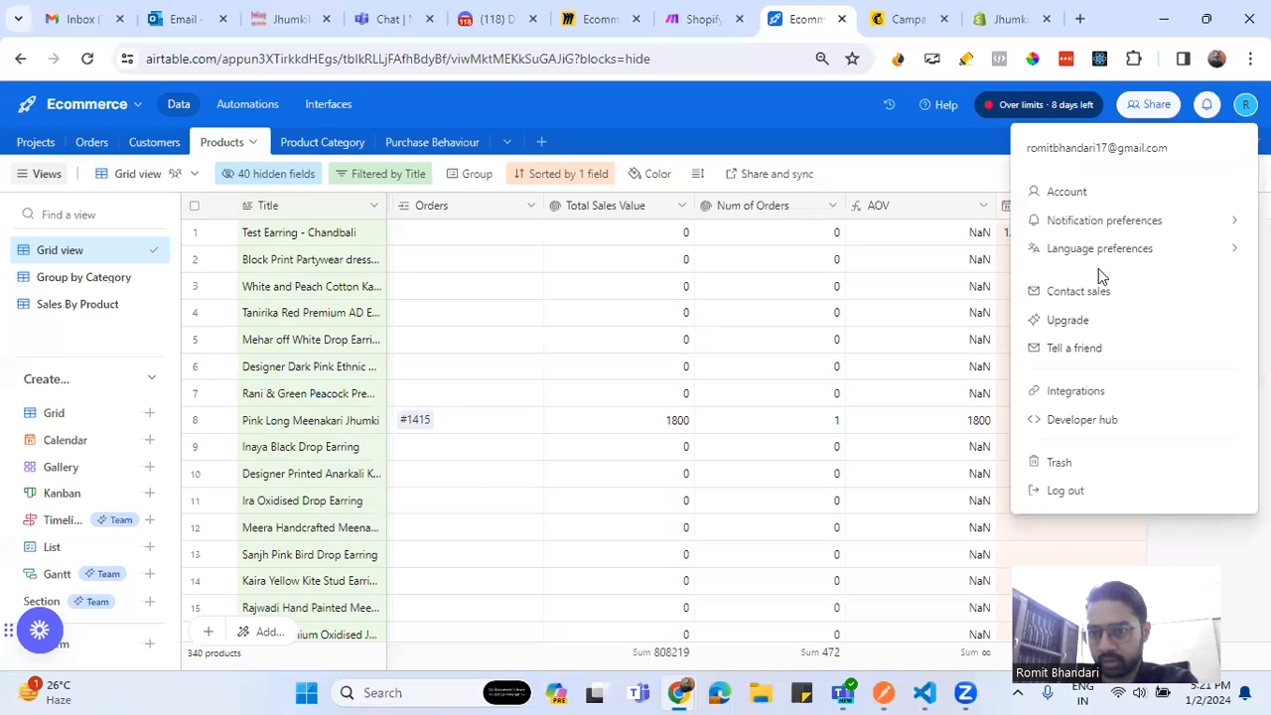
click(1104, 193)
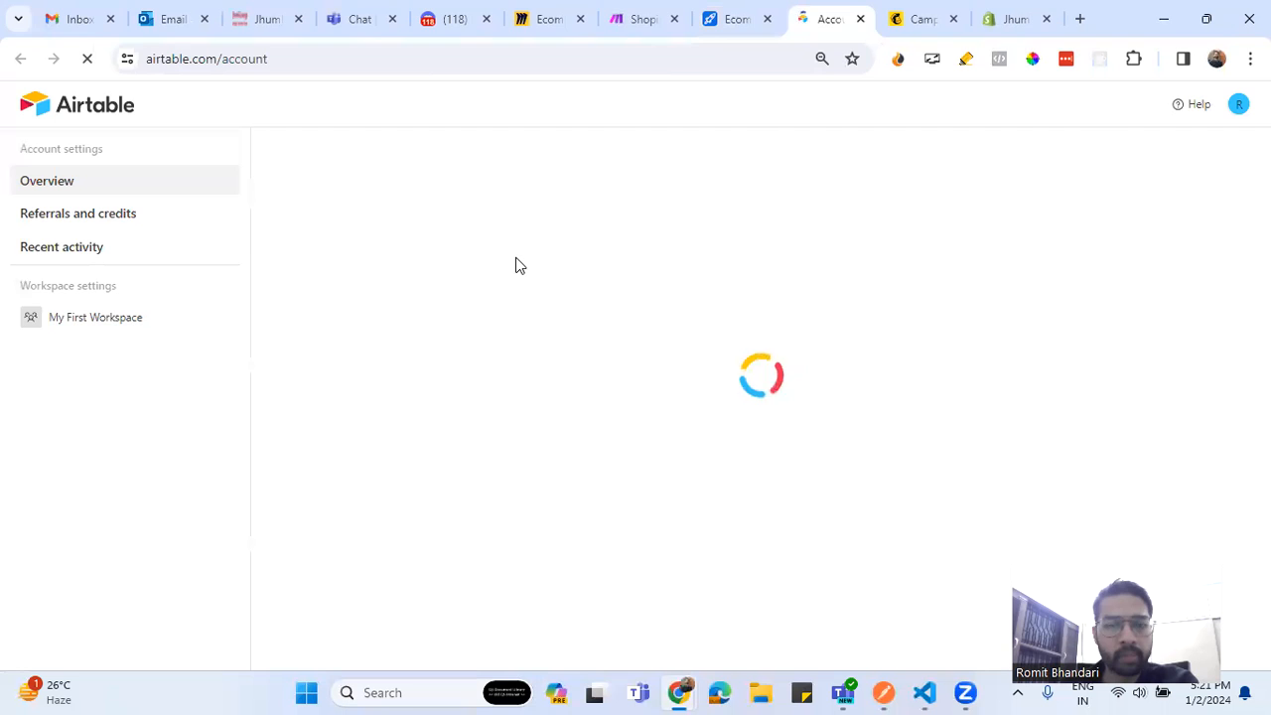
click(93, 318)
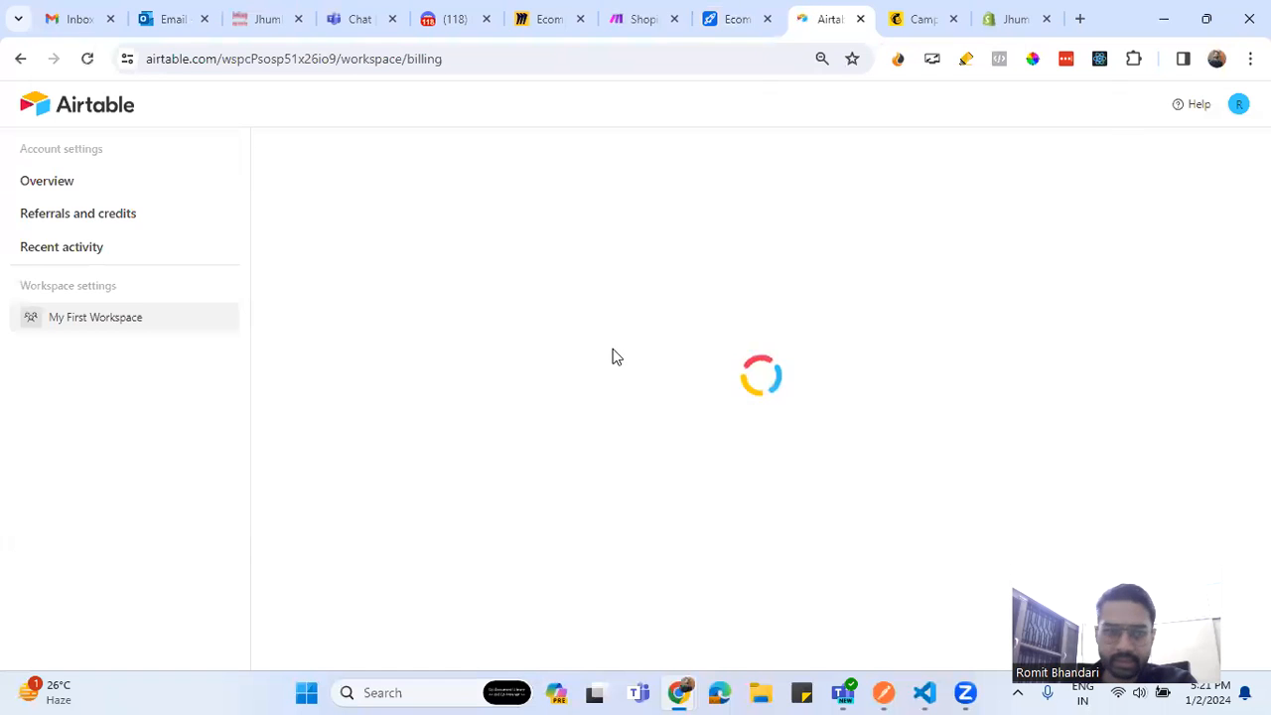
scroll(559, 431, down, 2)
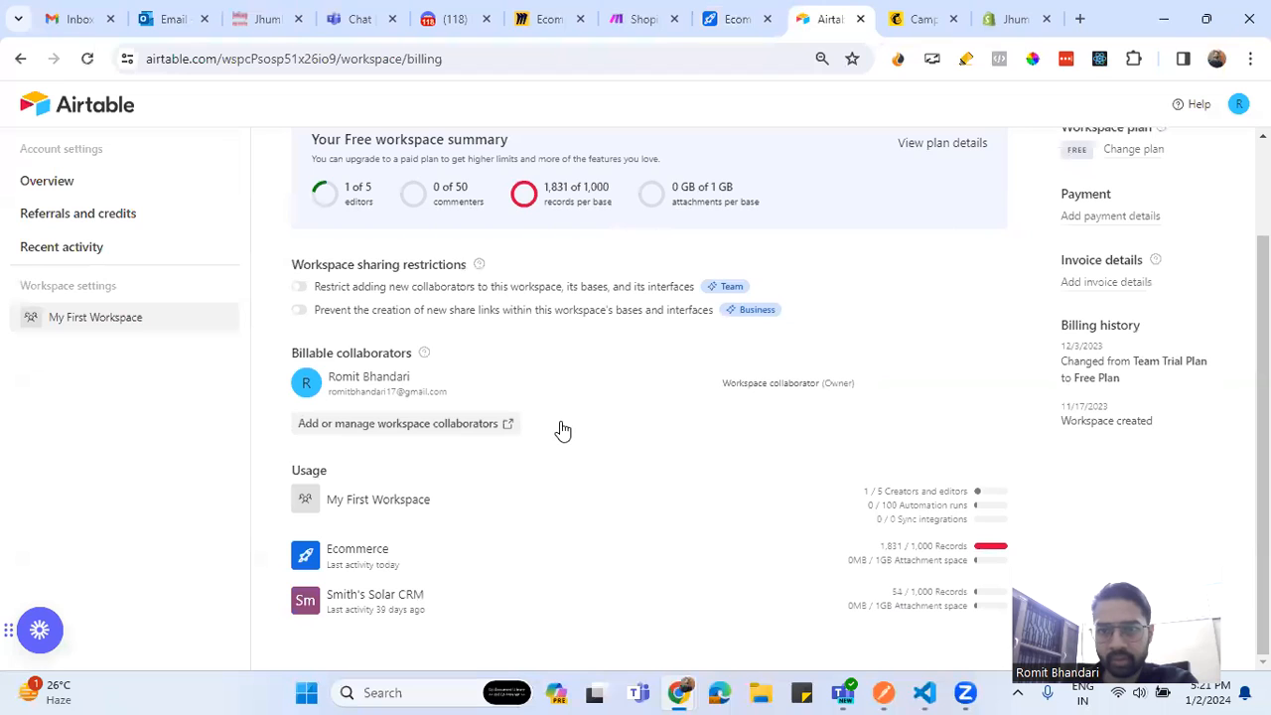
click(368, 568)
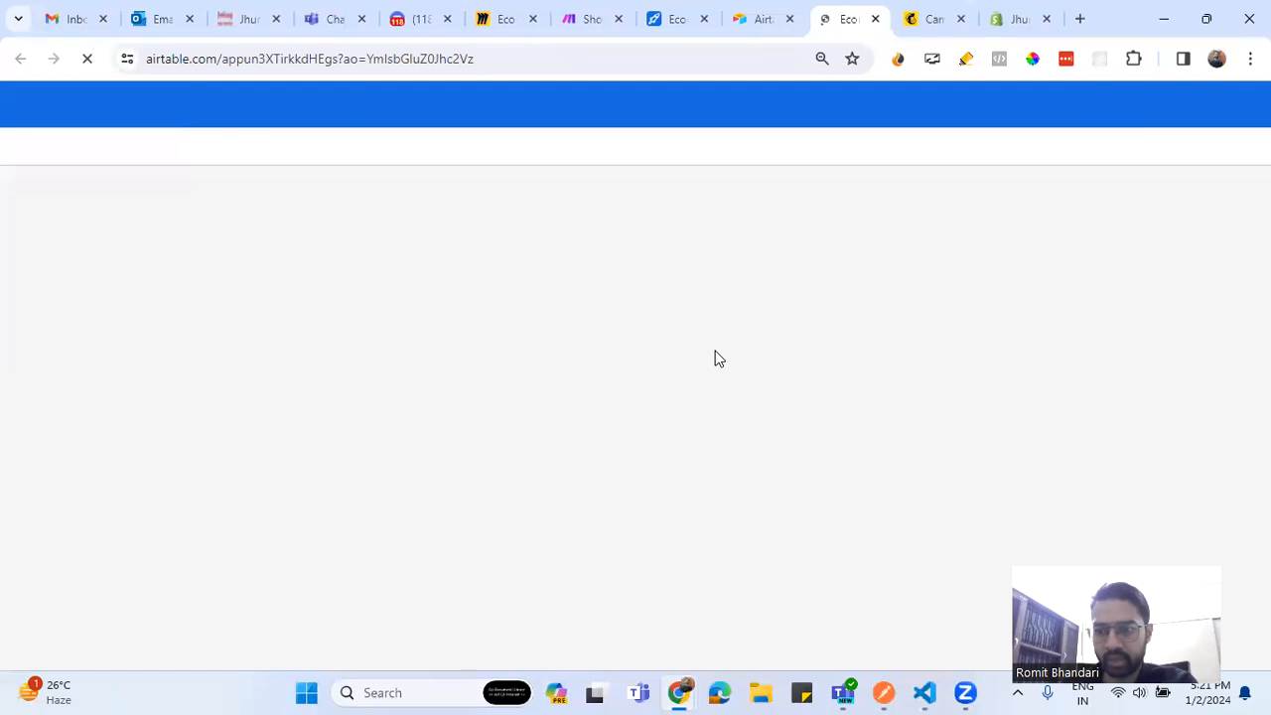
Open the Shopify to Airtable personal access token in Airtable's Developer hub
click(1245, 104)
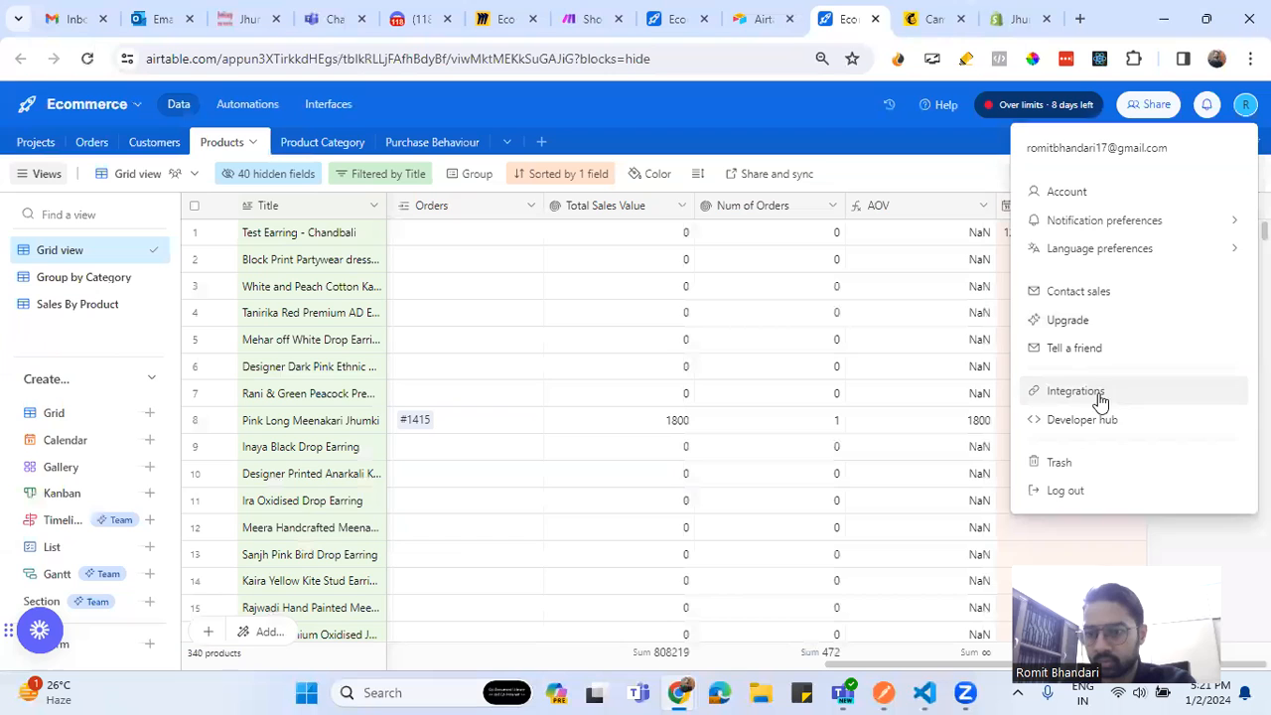
click(1094, 421)
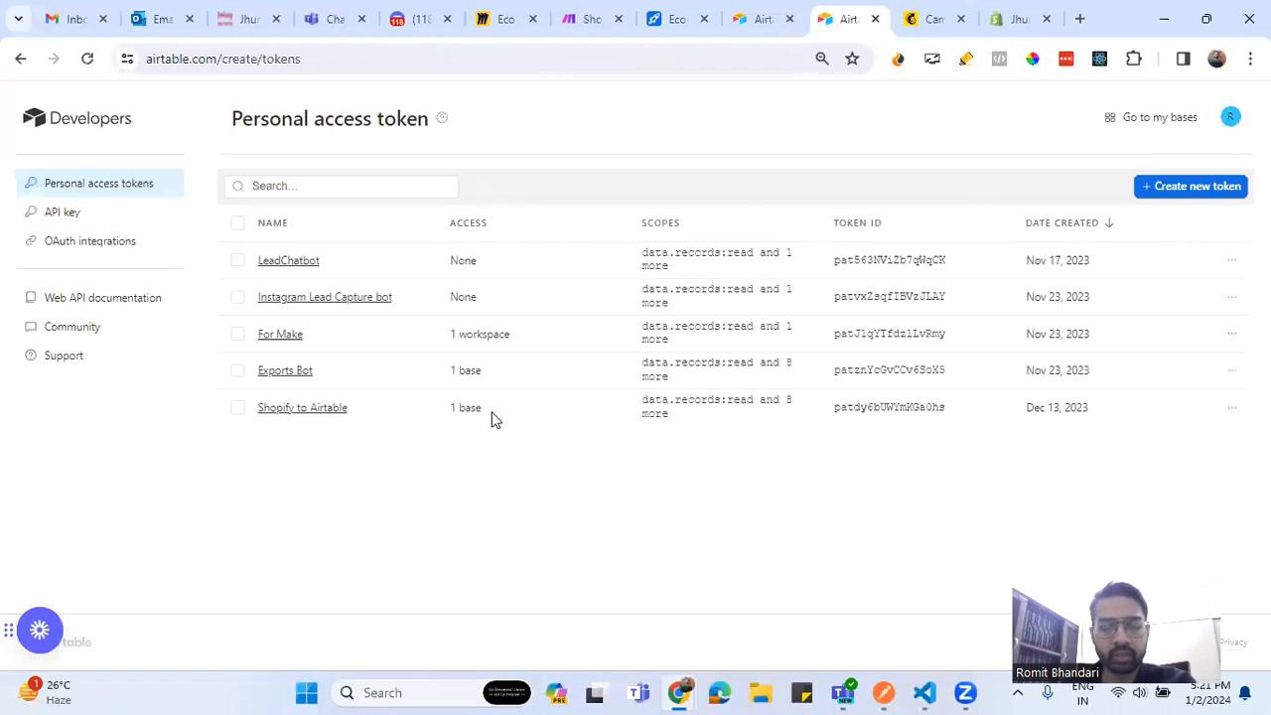
click(320, 409)
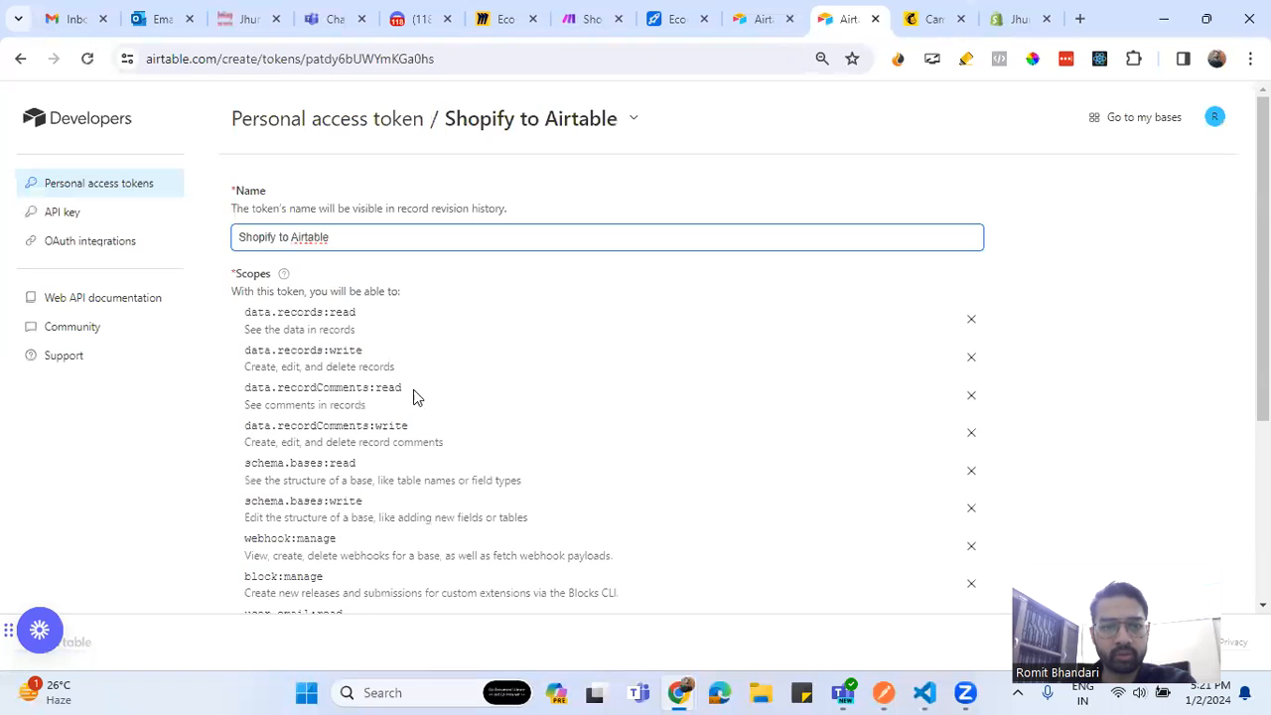
Review the token's scopes and base access, and return to the list of personal access tokens
scroll(377, 370, down, 1)
scroll(377, 369, down, 3)
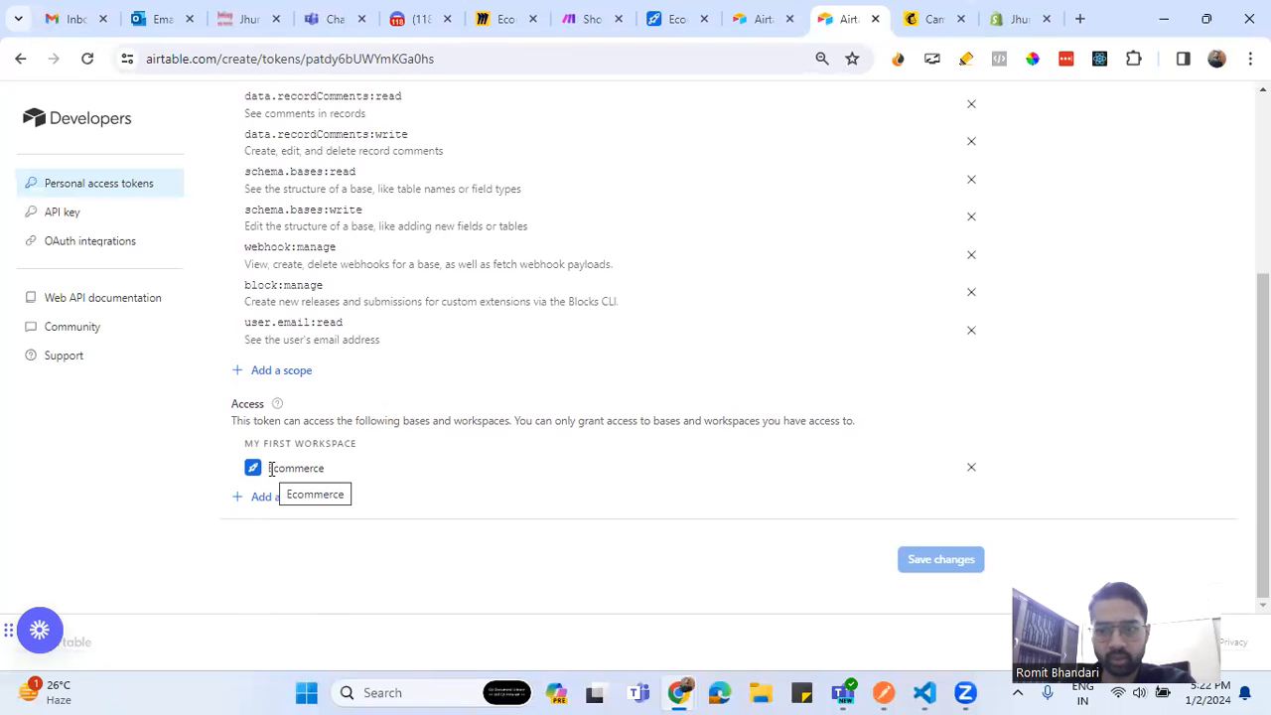
scroll(502, 465, up, 3)
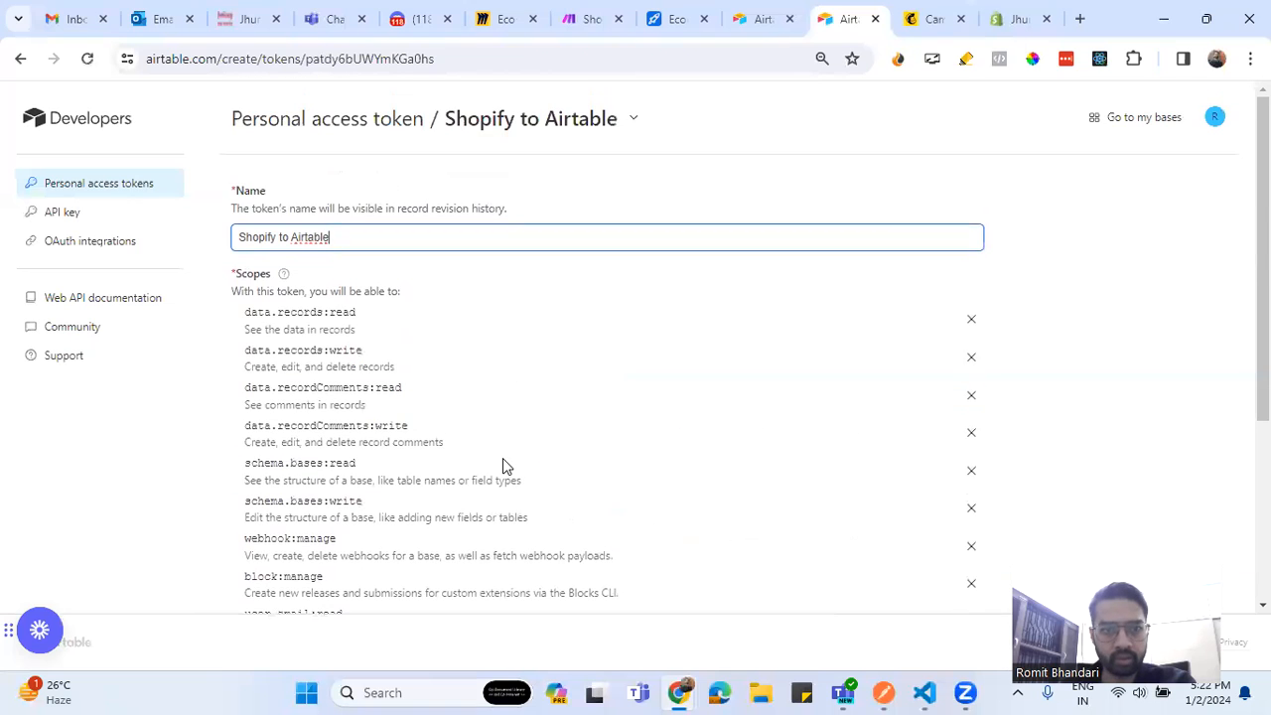
click(1169, 195)
scroll(1028, 362, down, 3)
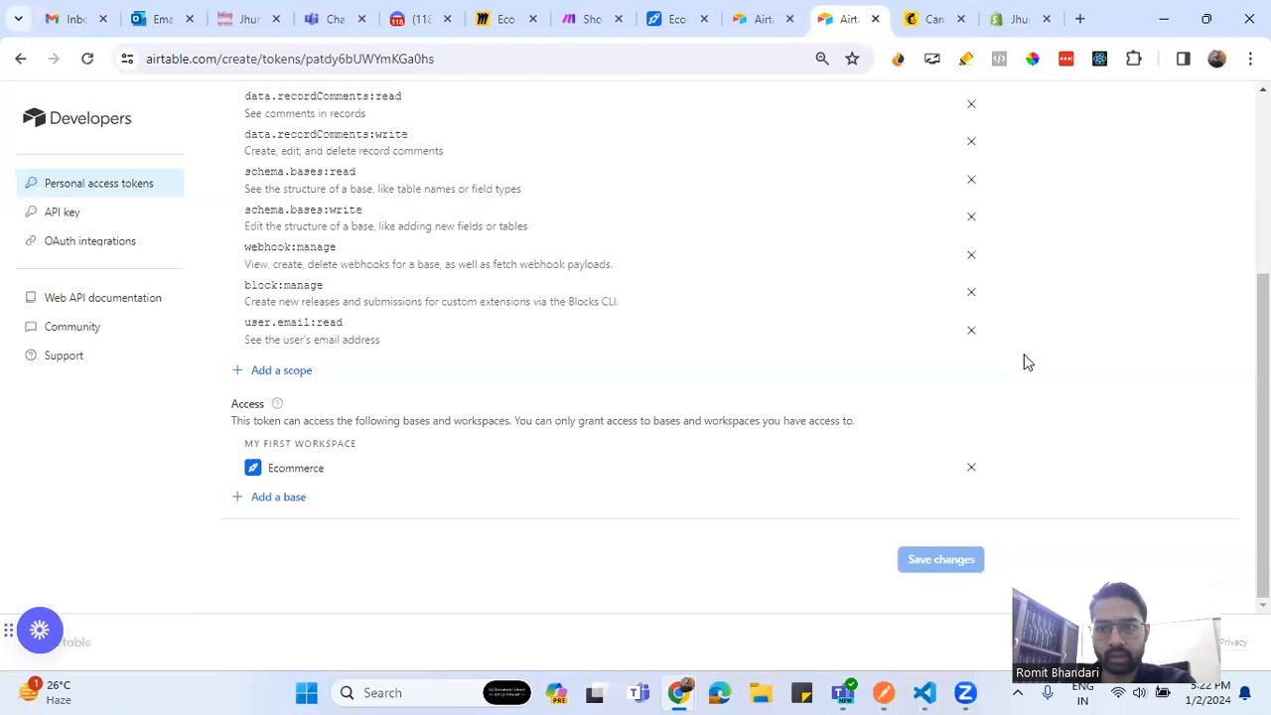
scroll(1059, 312, up, 3)
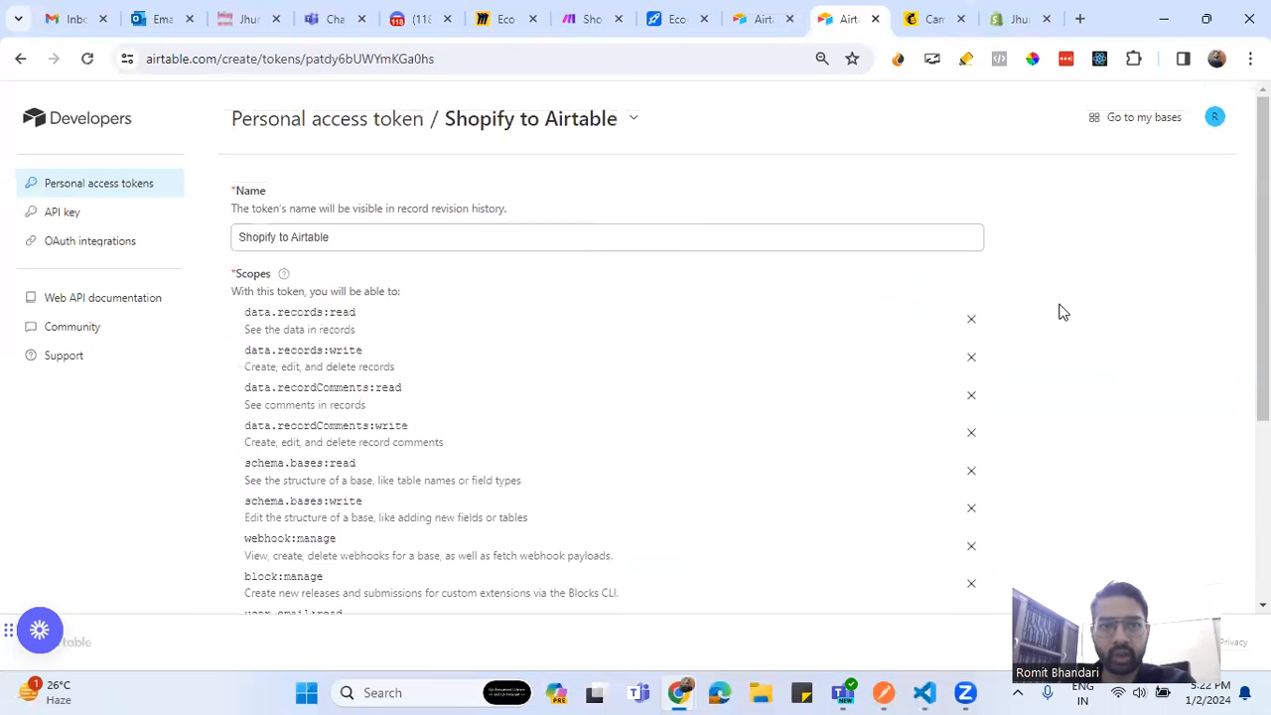
click(89, 187)
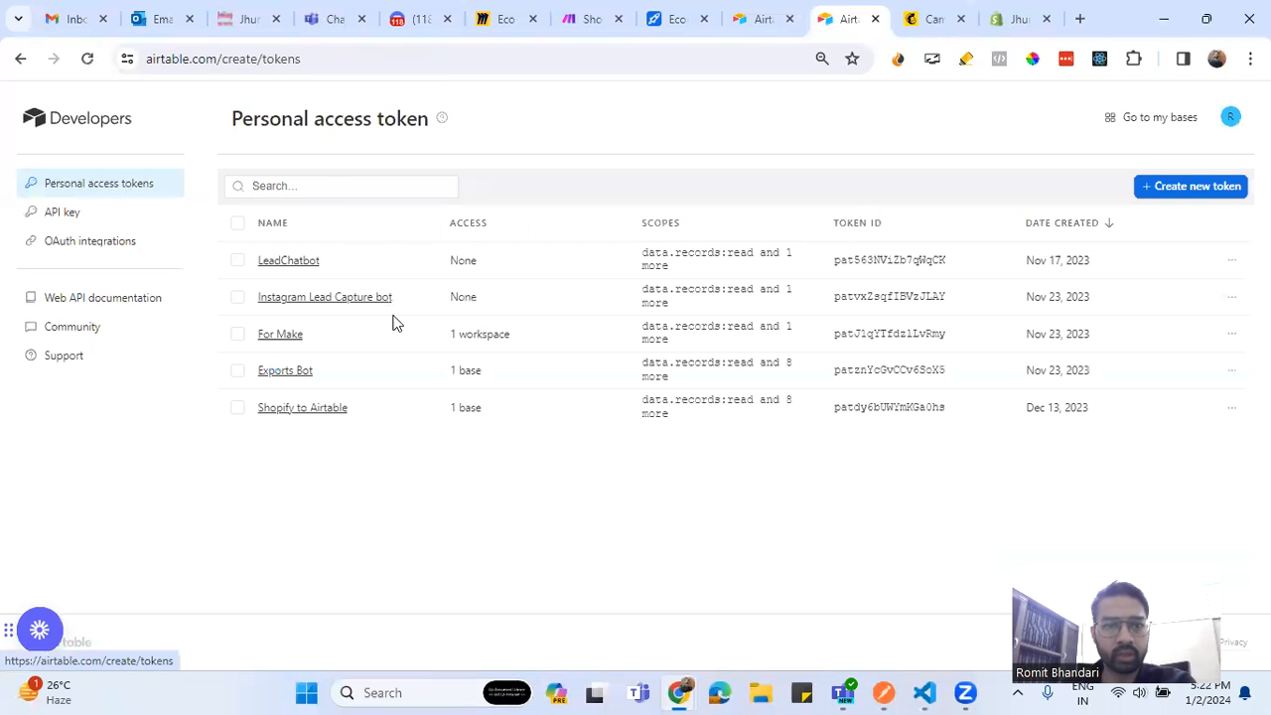
Look at the form for creating a new personal access token in Airtable, and cancel it without creating a token
click(1193, 191)
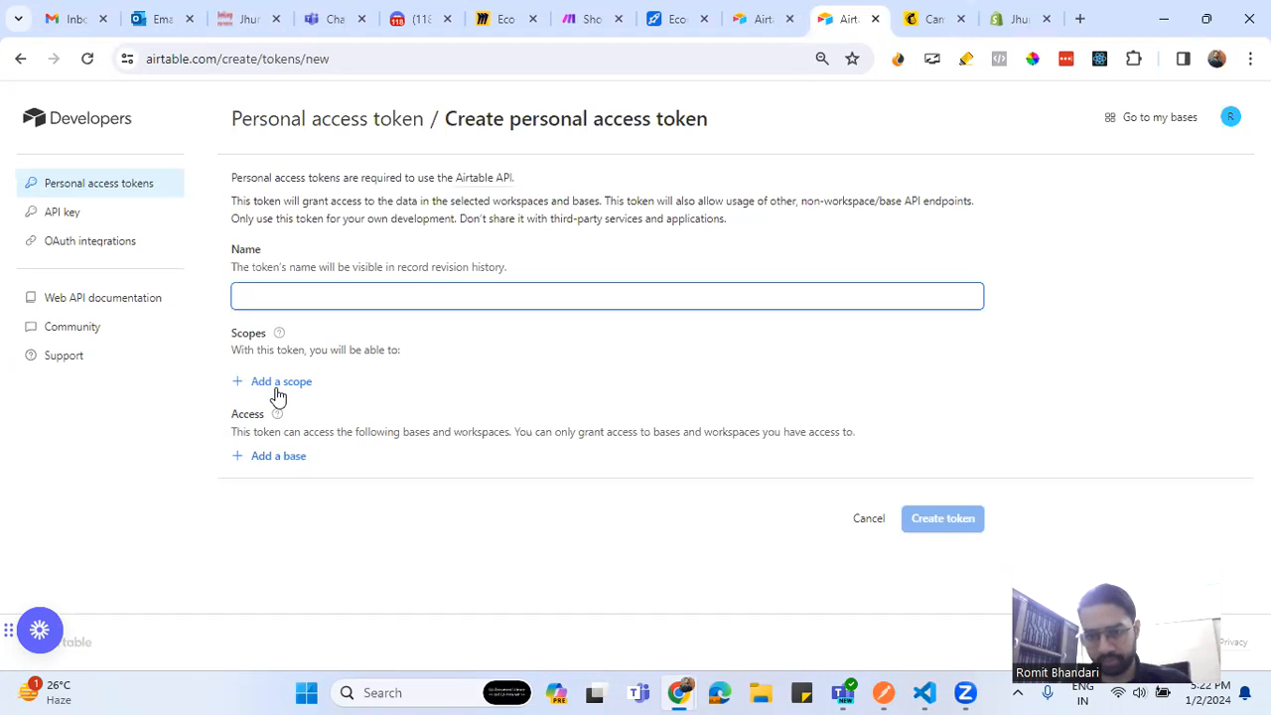
click(866, 518)
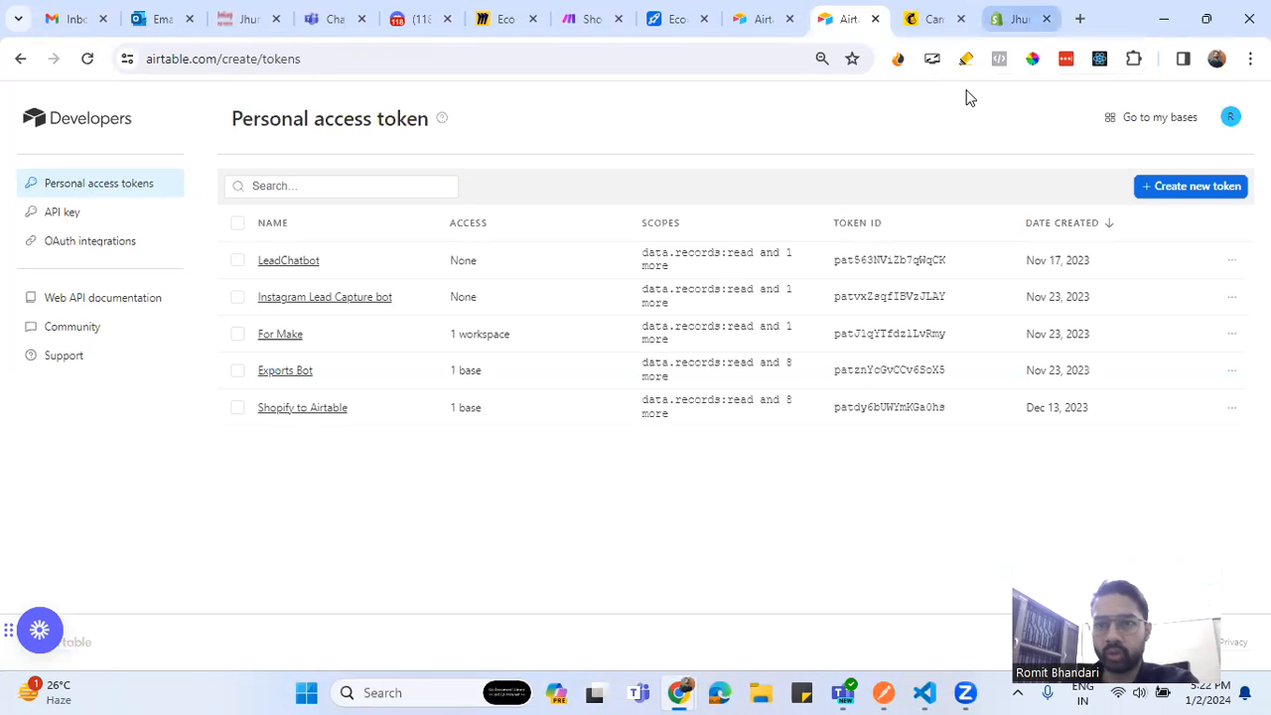
Switch back to the Make scenario and close the Create a connection dialog and the Airtable module's settings without saving
click(679, 19)
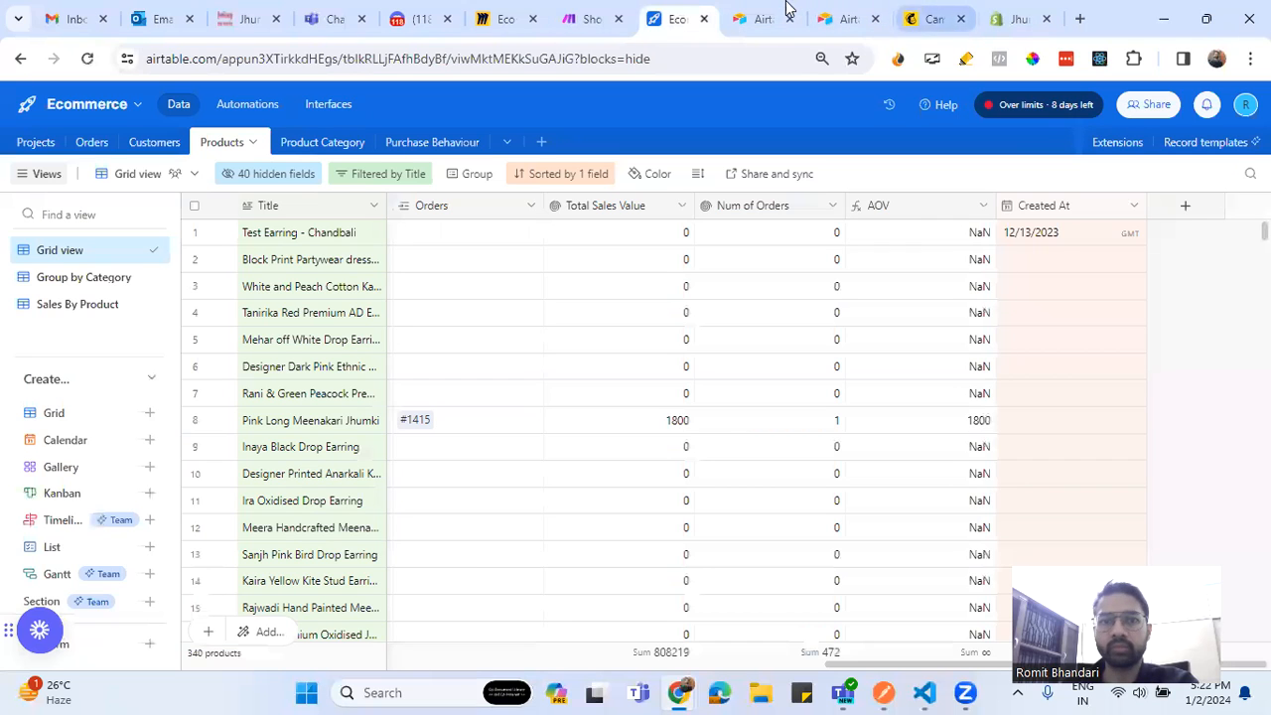
click(592, 19)
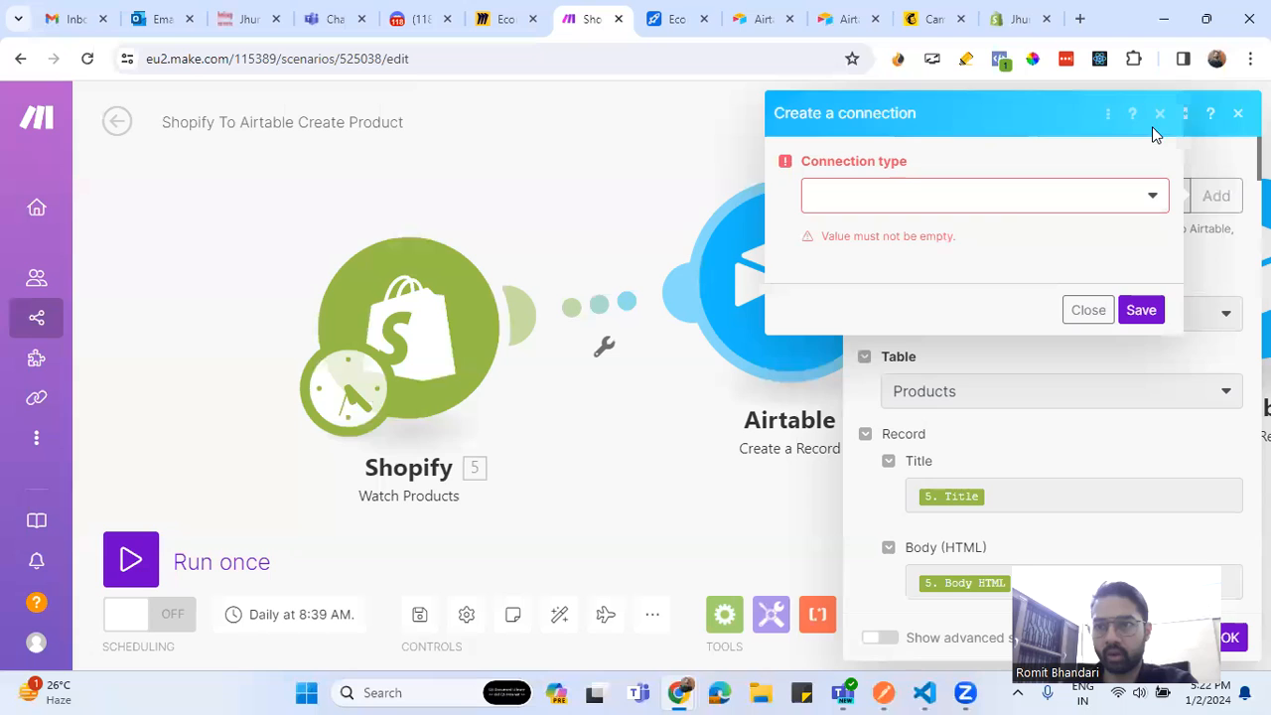
click(1092, 312)
click(556, 354)
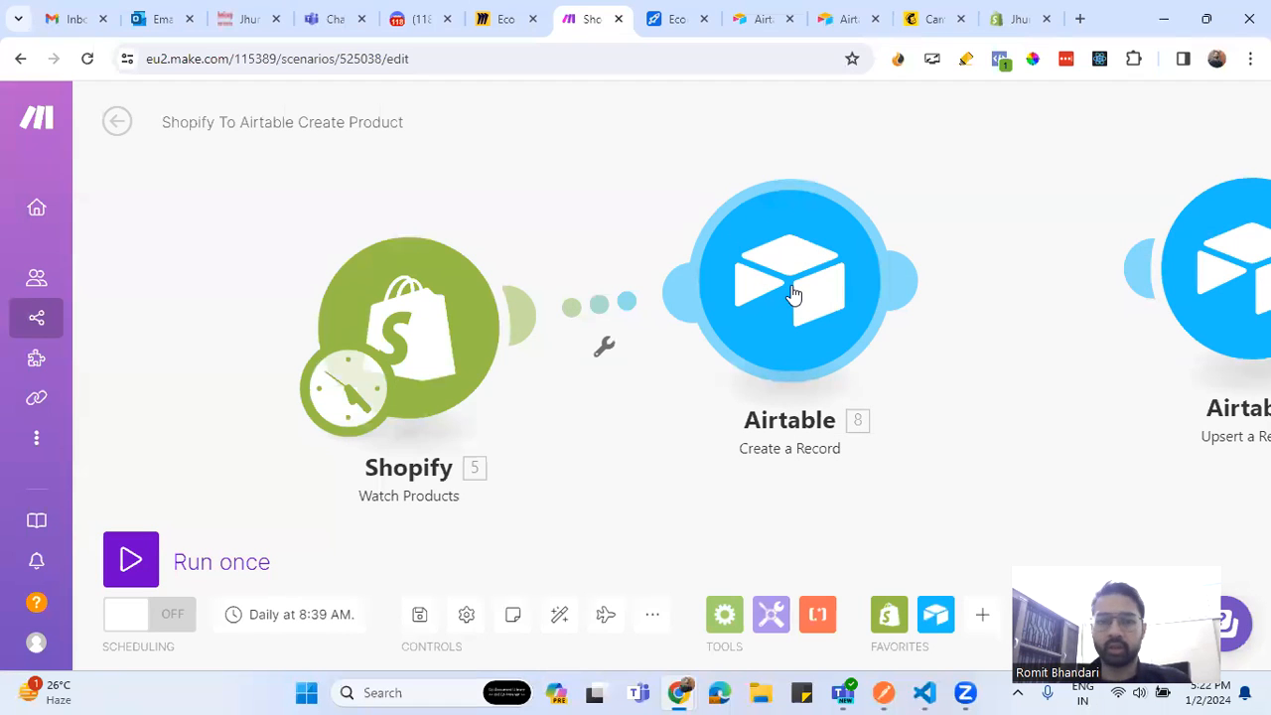
Move the Airtable Create a Record module slightly away from the Shopify module, and shift the Shopify Watch Products module slightly upward
drag(790, 294, 817, 294)
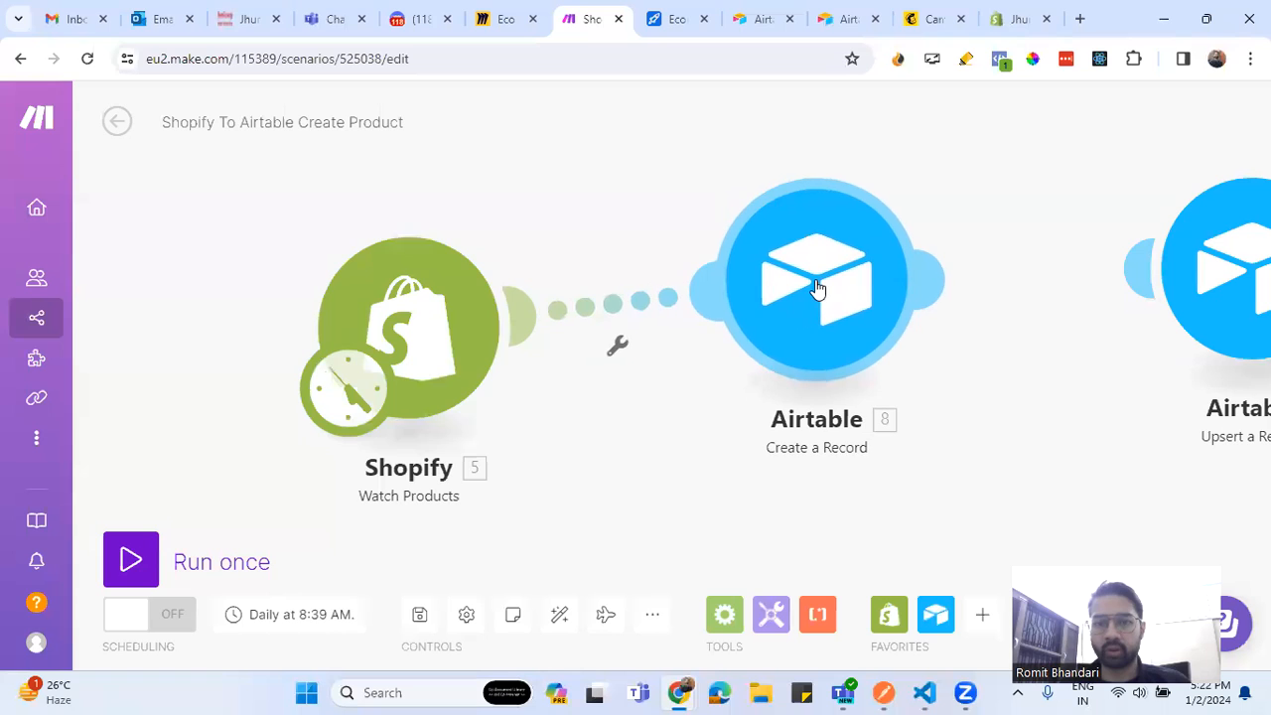
drag(431, 334, 416, 300)
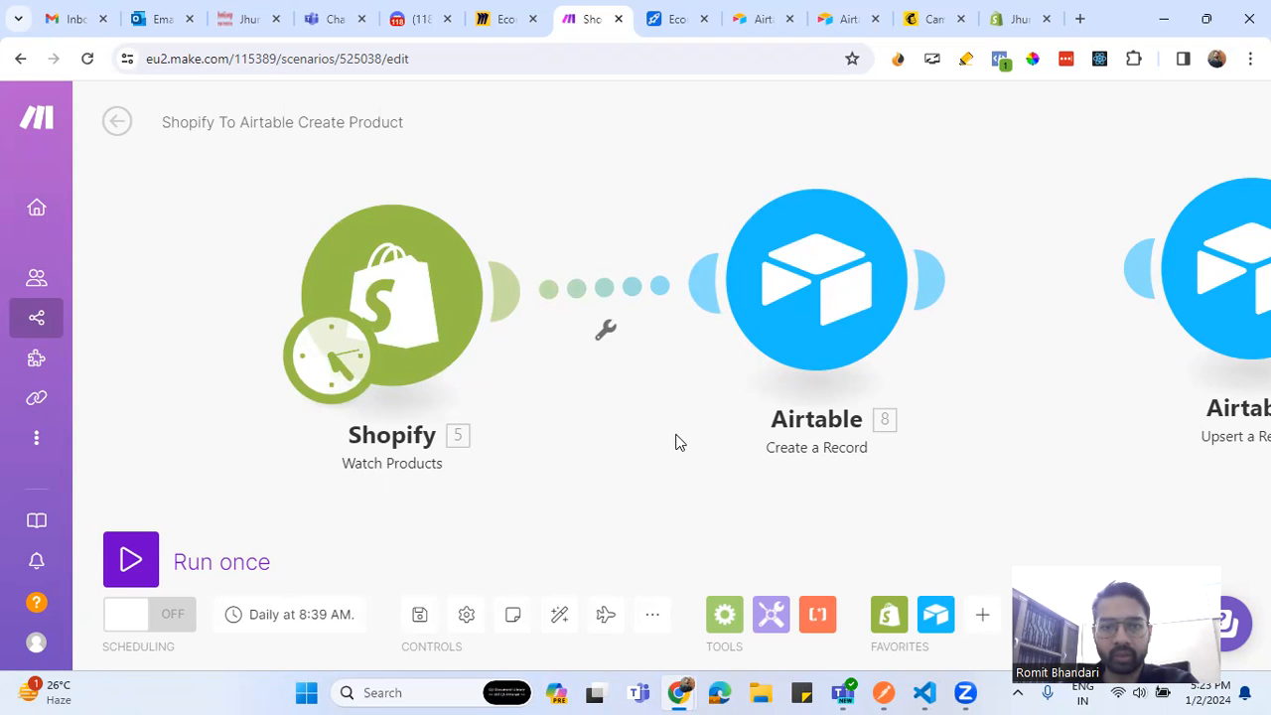
scroll(675, 442, down, 2)
right_click(605, 247)
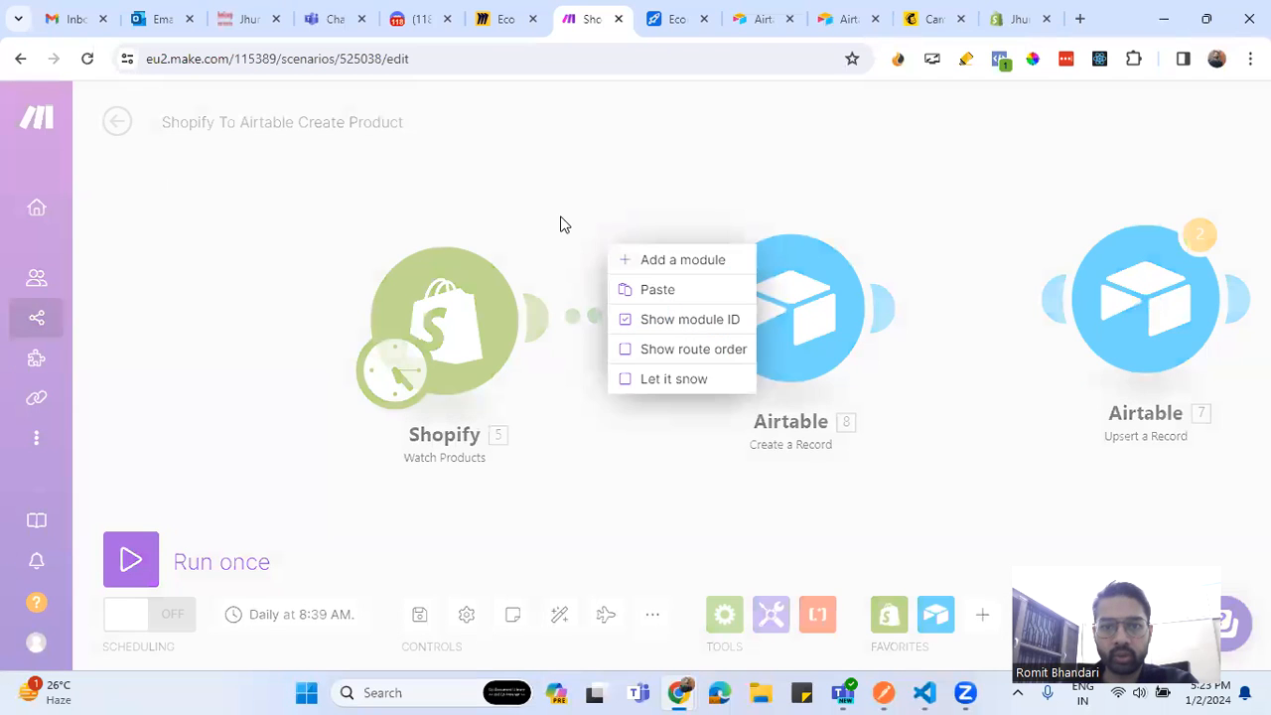
click(560, 224)
right_click(543, 362)
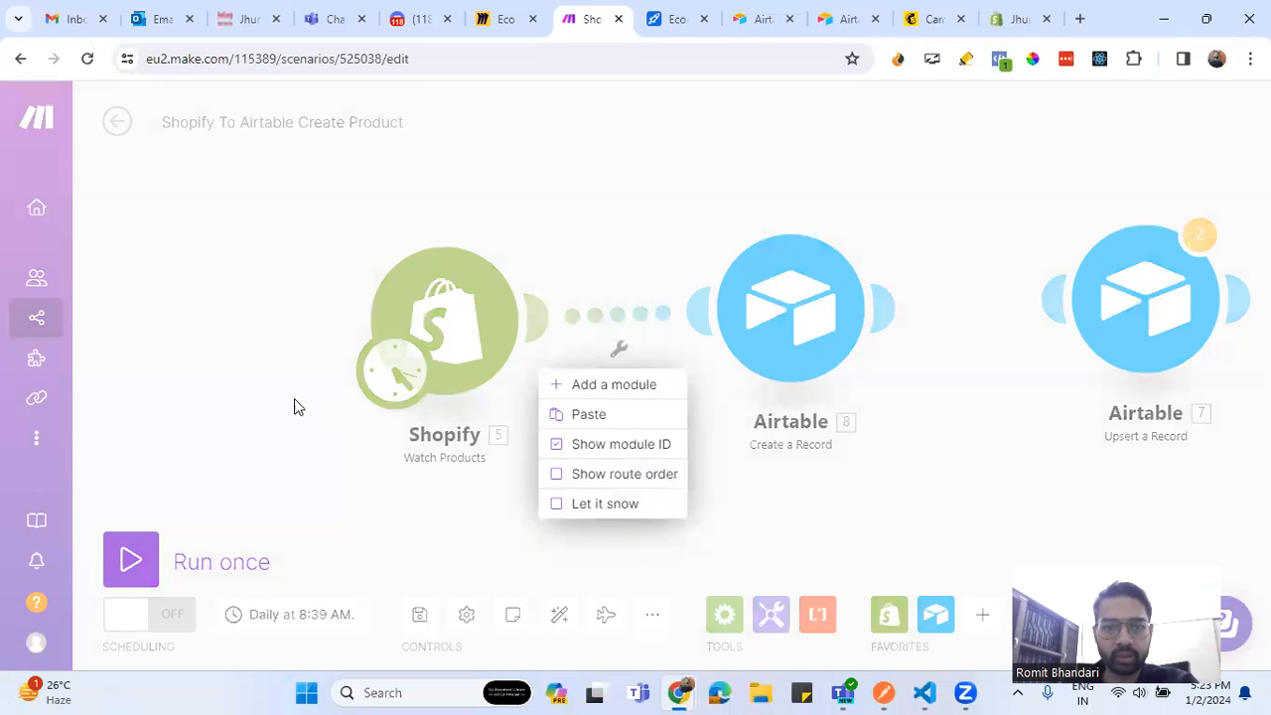
click(288, 359)
scroll(288, 359, down, 2)
right_click(516, 401)
click(913, 276)
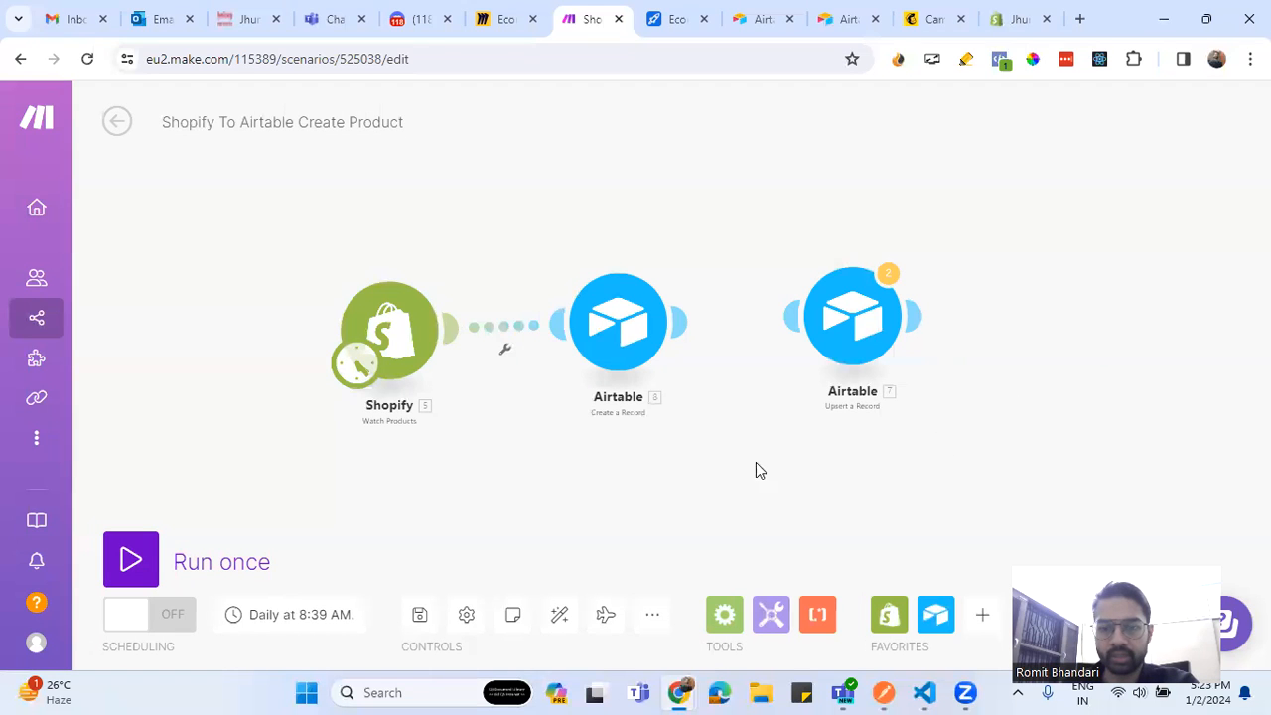
Start adding a Shopify module to the scenario and look through the available order, product, product image and collection modules
right_click(960, 204)
click(996, 215)
click(978, 144)
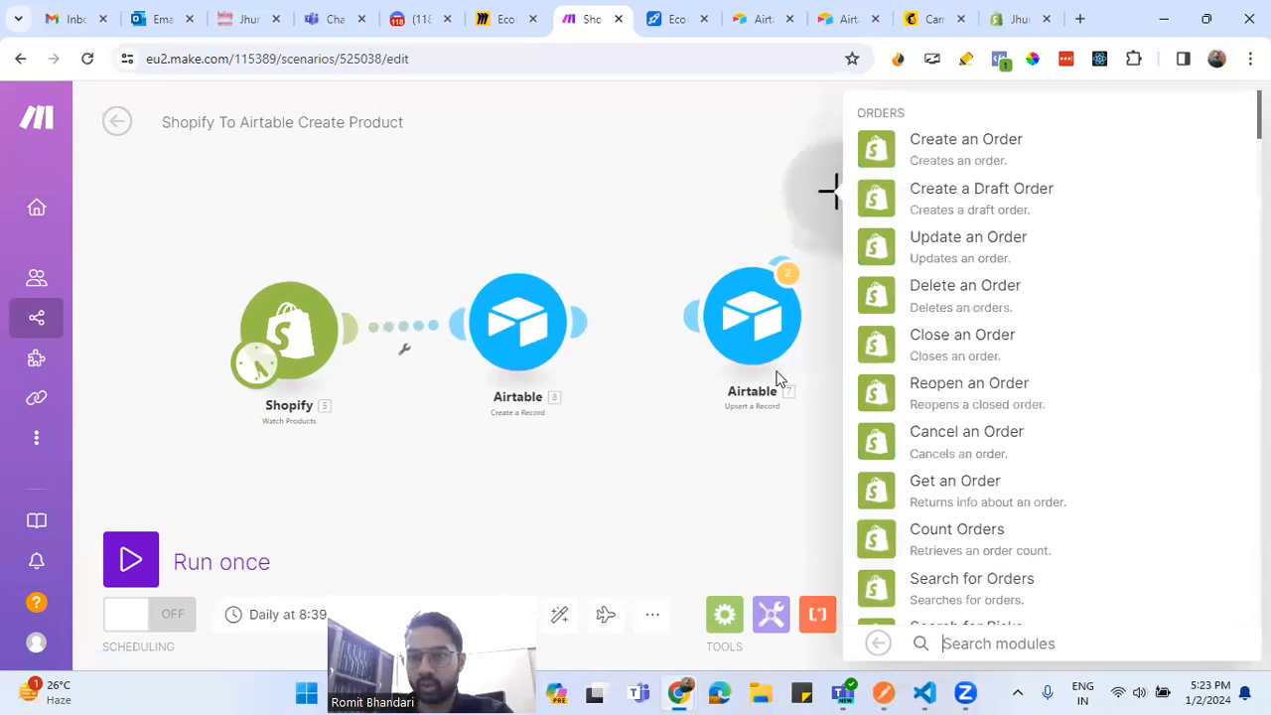
scroll(981, 419, down, 4)
scroll(981, 419, down, 5)
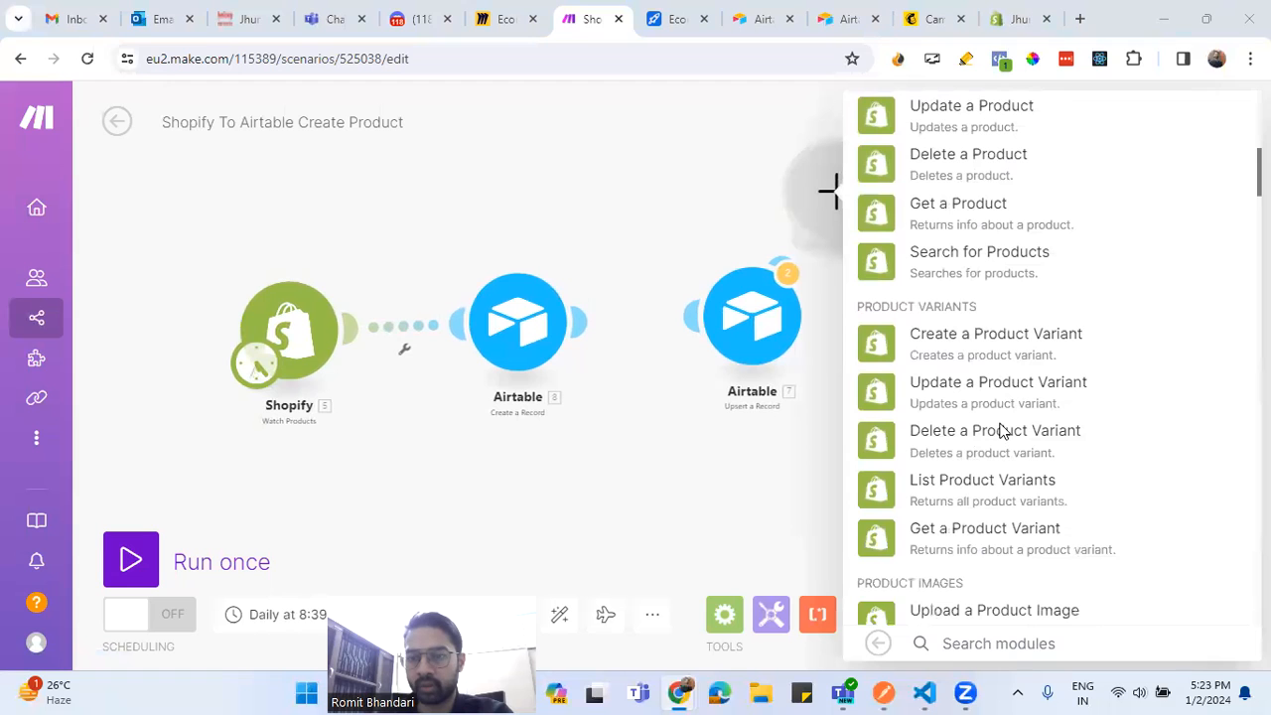
scroll(1003, 430, down, 2)
scroll(1003, 430, down, 3)
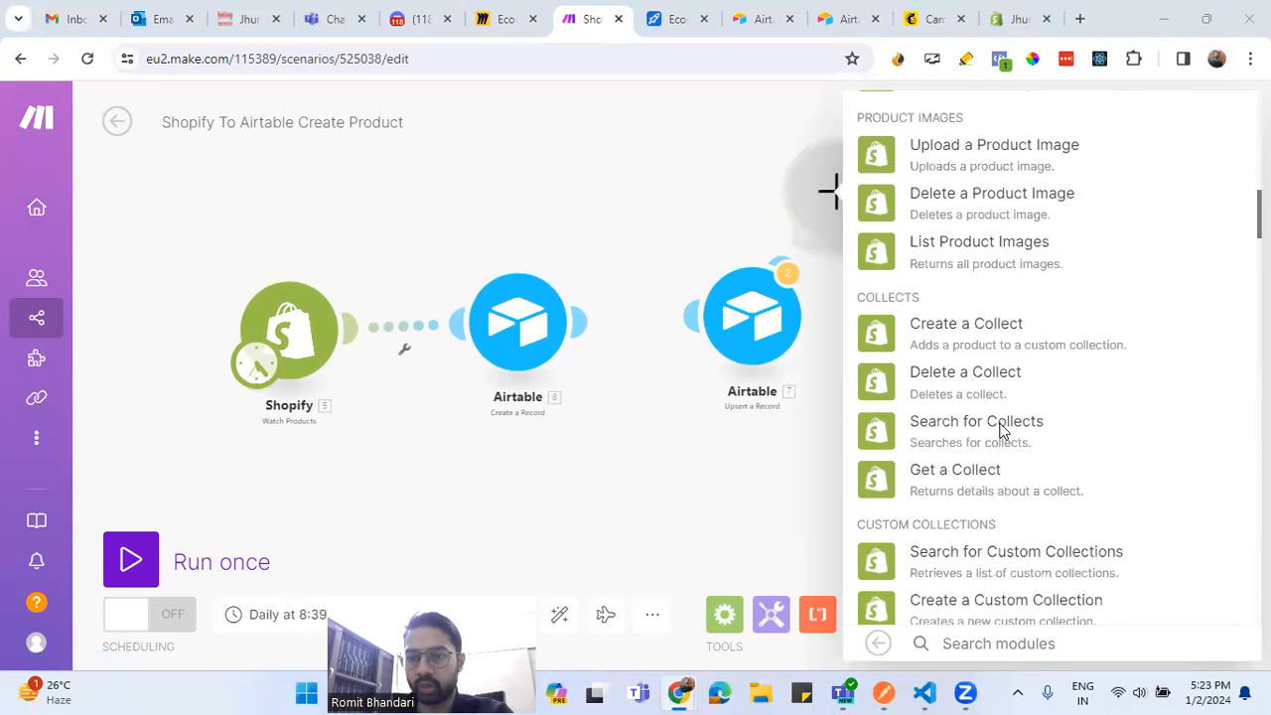
scroll(1003, 430, down, 2)
scroll(1003, 429, up, 5)
scroll(1003, 430, up, 5)
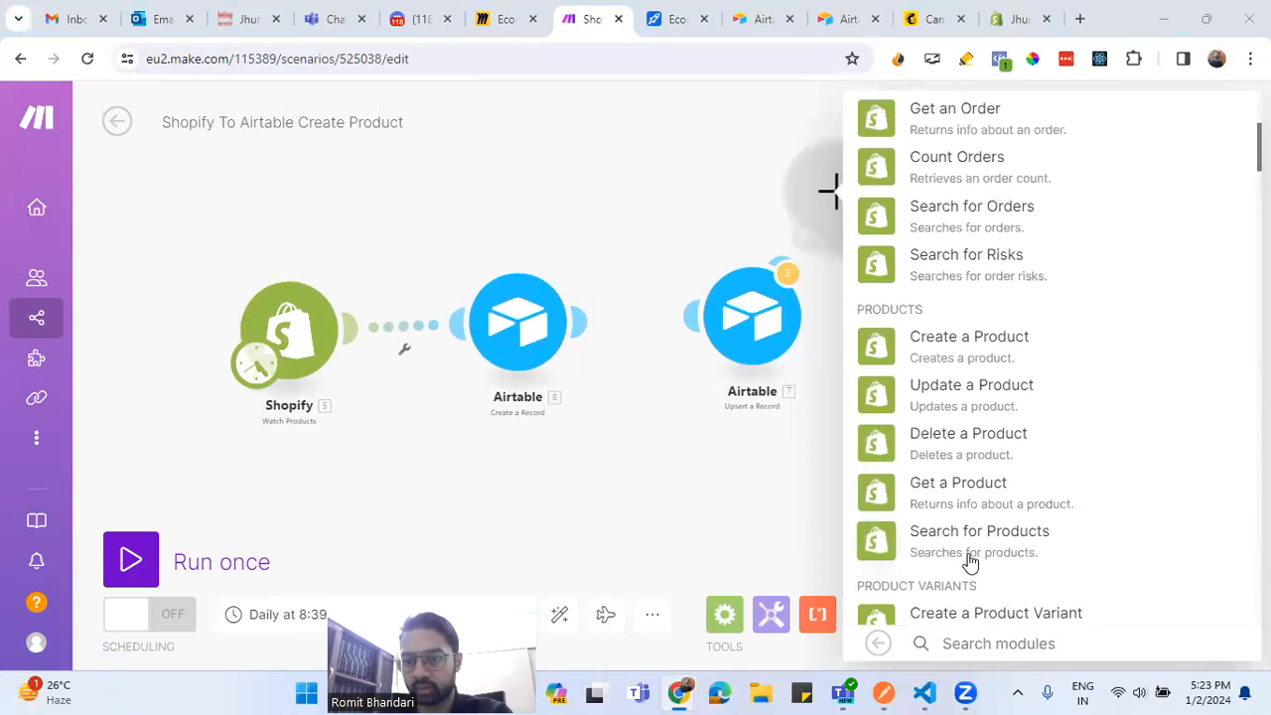
scroll(1010, 408, up, 2)
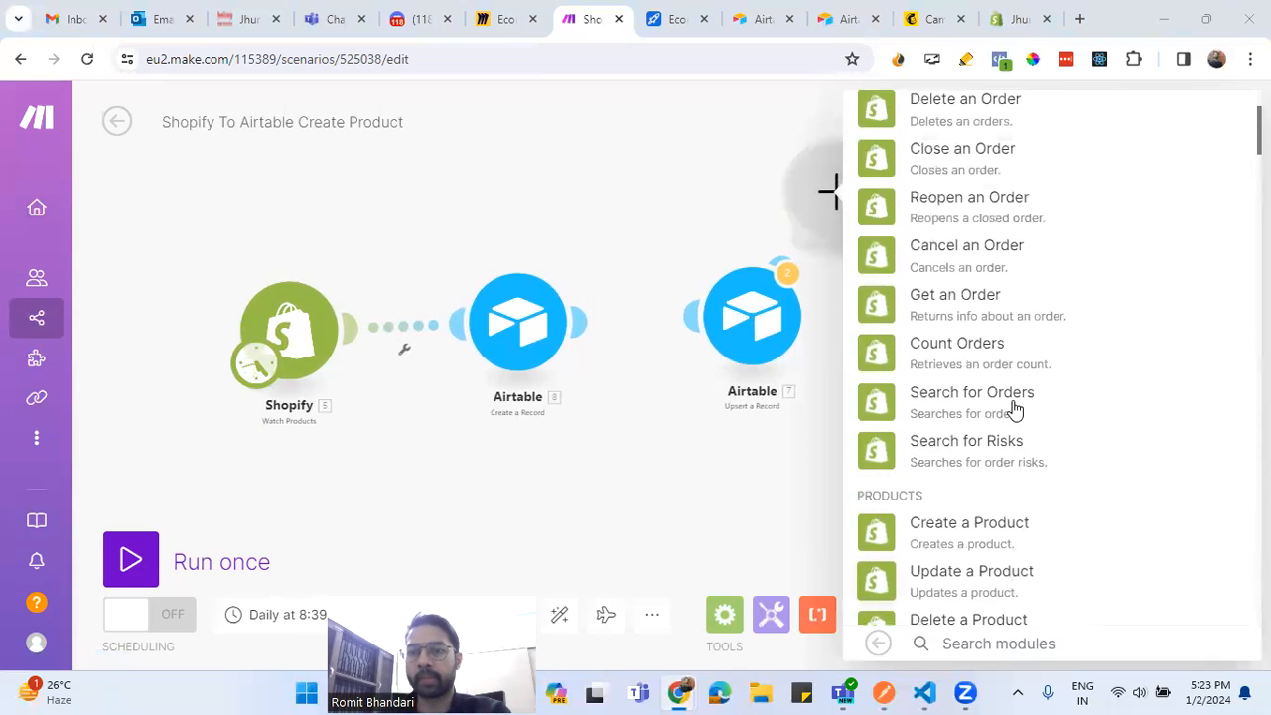
scroll(1005, 447, up, 2)
scroll(1005, 446, down, 8)
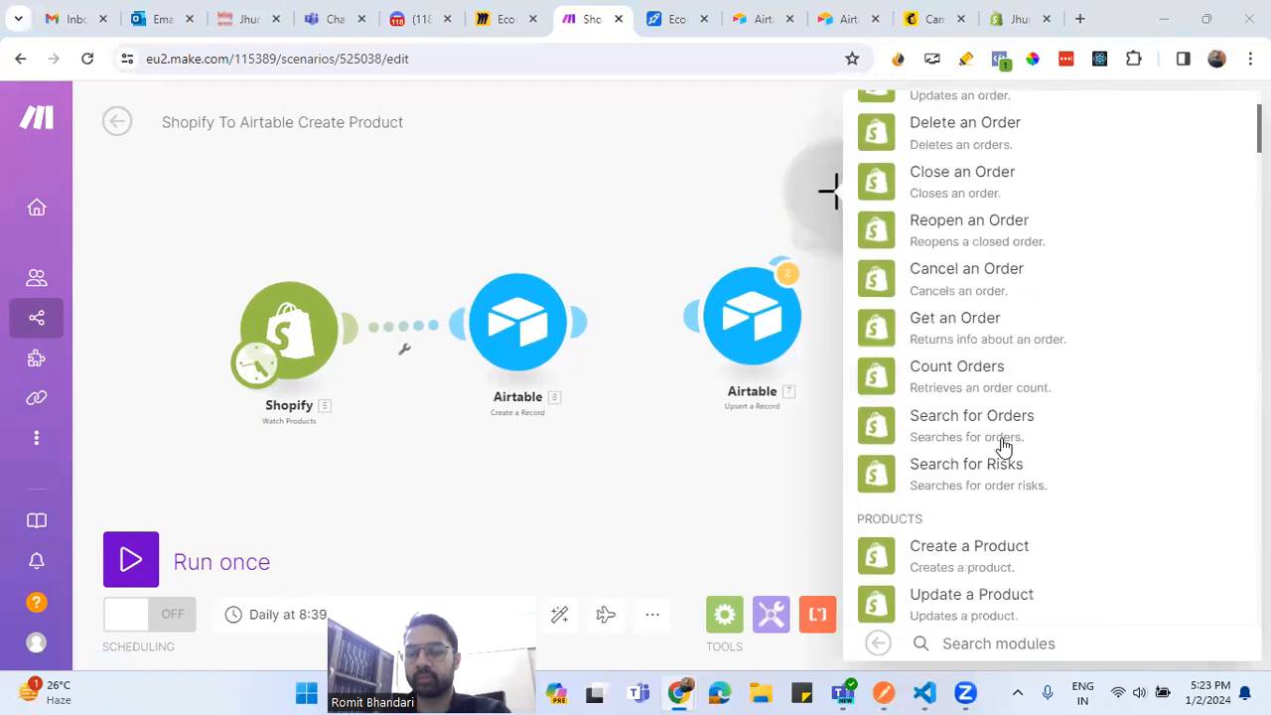
scroll(1005, 447, down, 4)
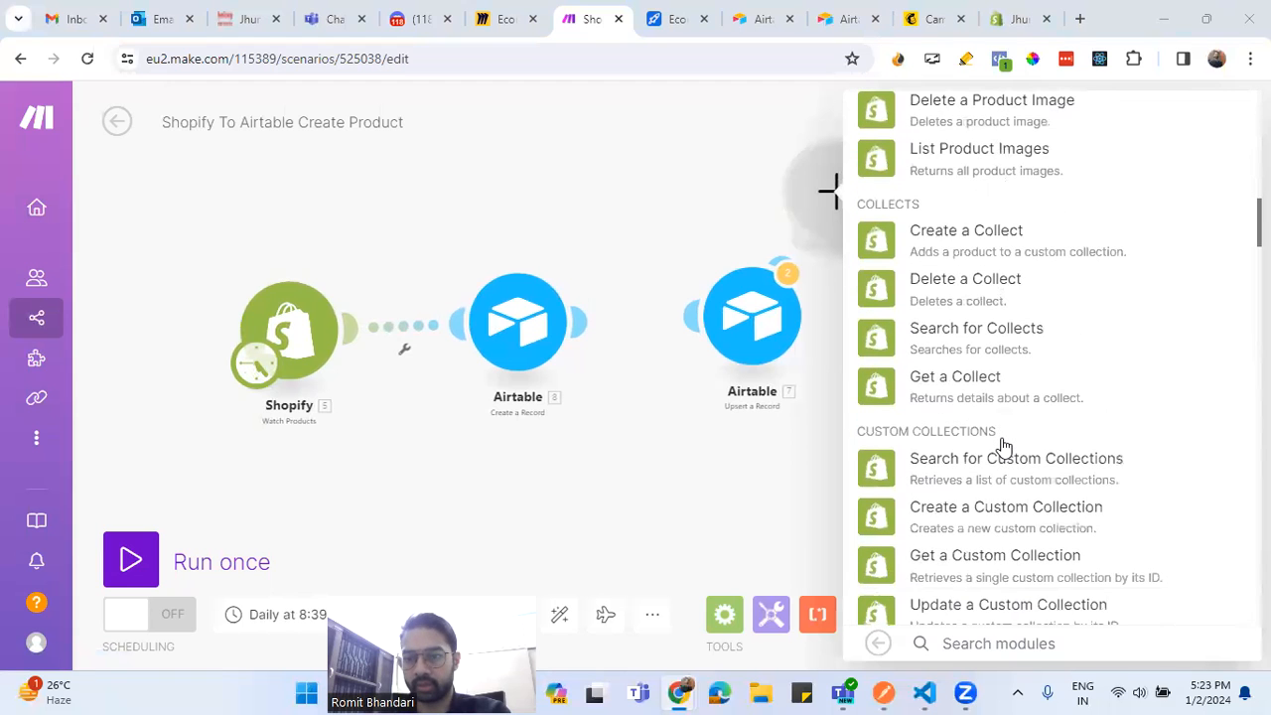
scroll(1003, 447, down, 3)
scroll(1000, 457, up, 5)
Try to search the Shopify modules for watch triggers, and clear the search text
click(961, 643)
text(watcxh)
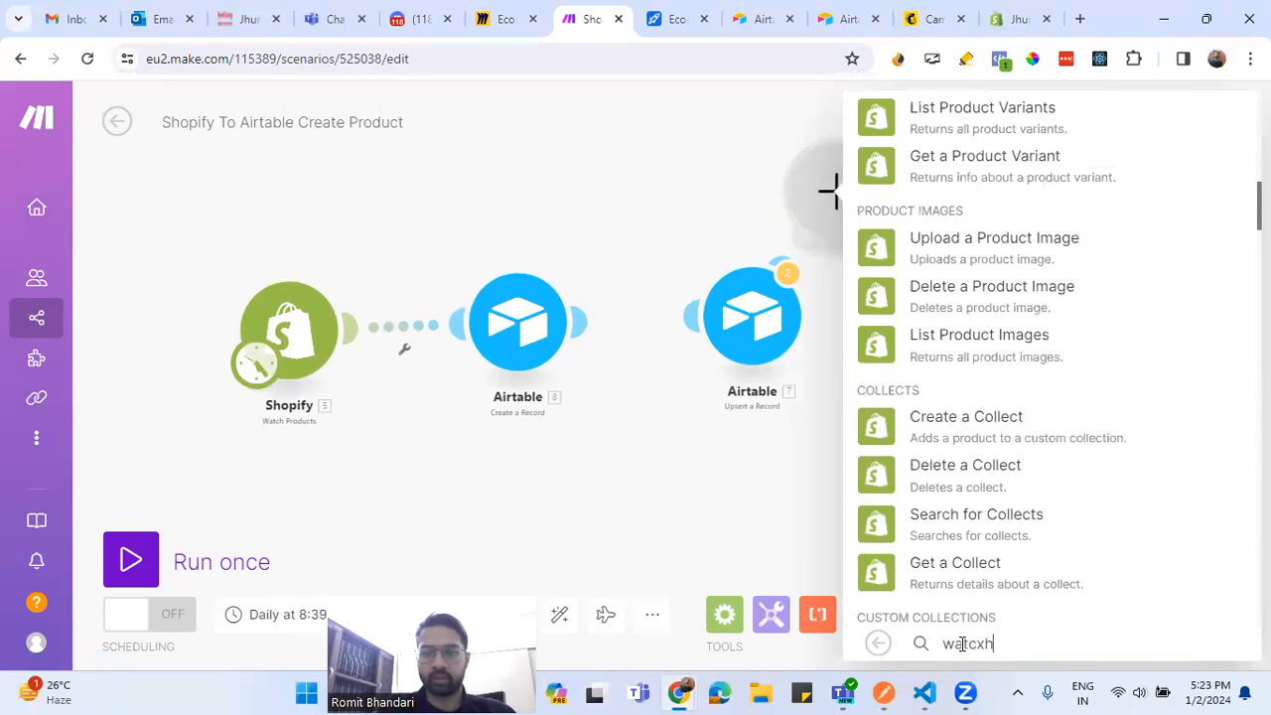
key(BackSpace)
key(BackSpace)
key(BackSpace)
key(BackSpace)
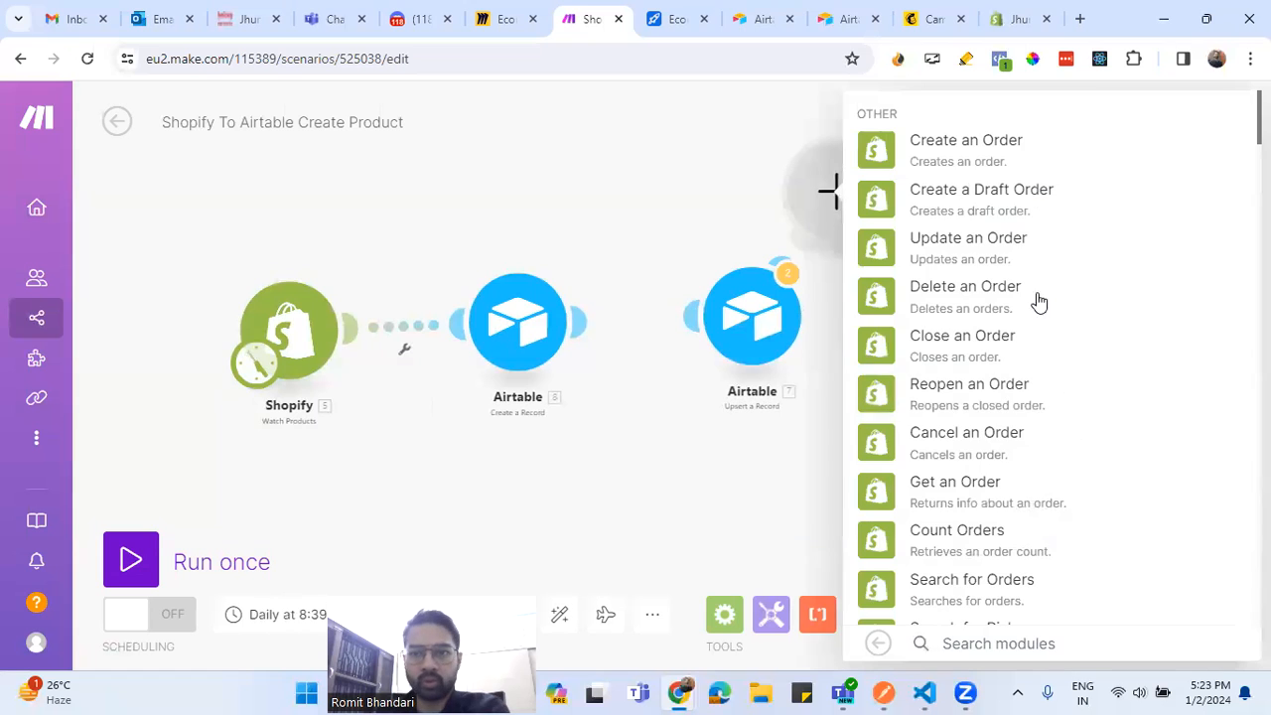
Examine the unfiltered Shopify module list for product, customer and article actions, and close it without adding a module
scroll(983, 417, down, 7)
scroll(975, 424, down, 9)
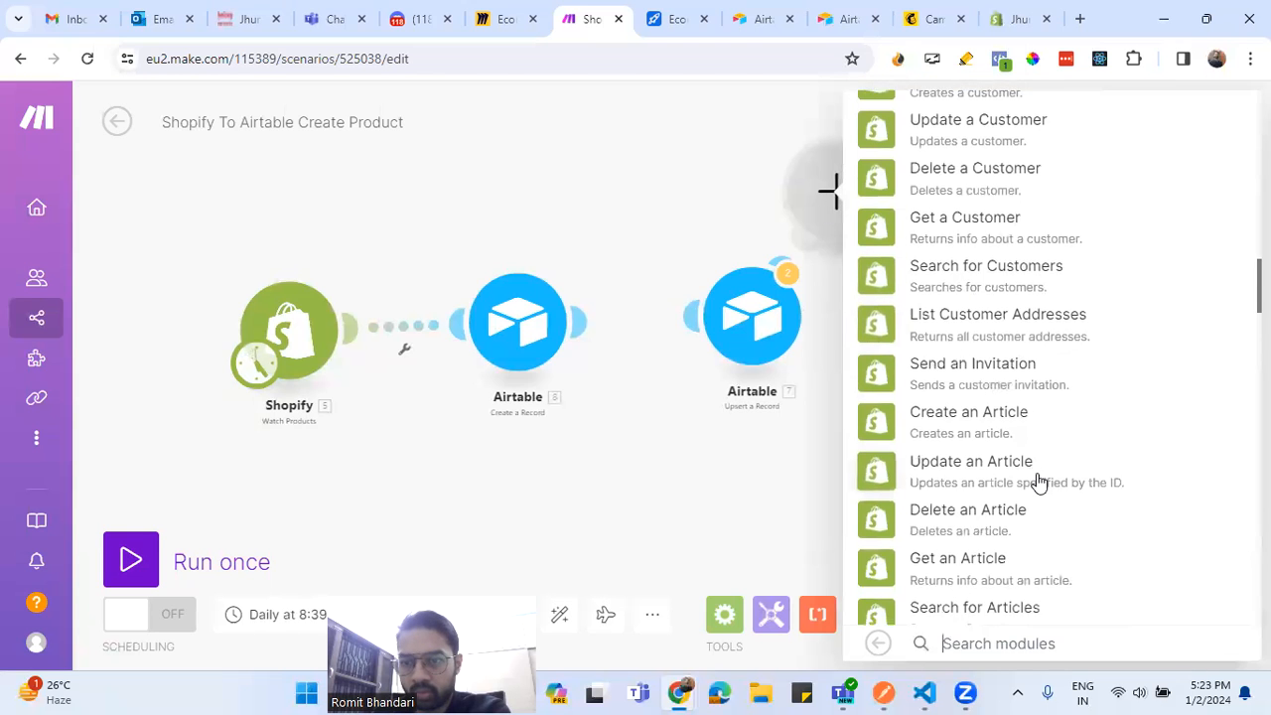
scroll(1039, 482, up, 15)
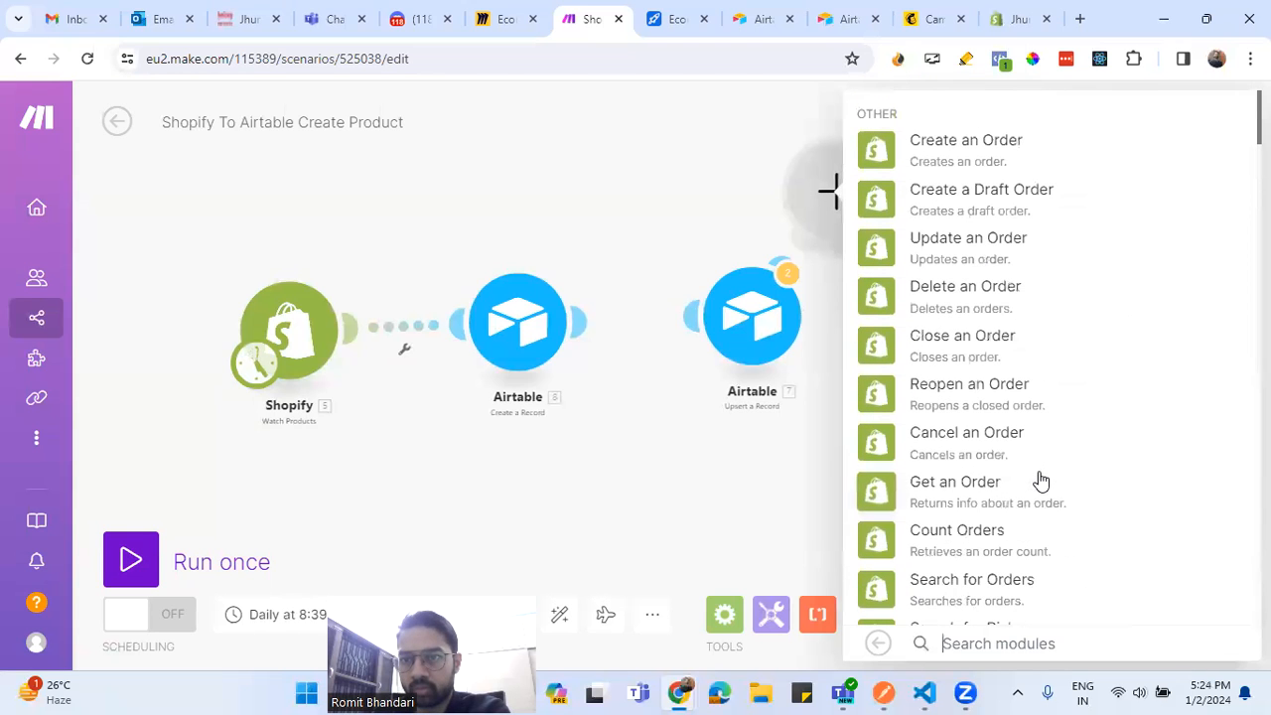
scroll(1044, 426, down, 12)
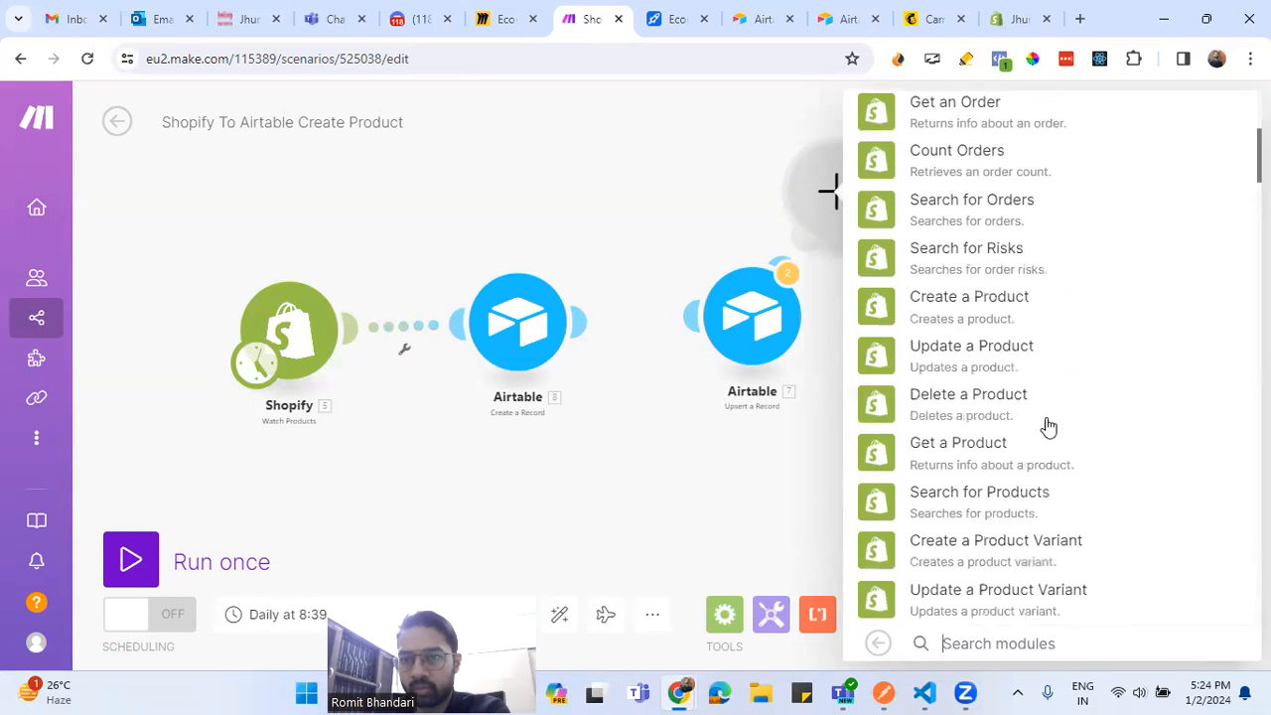
scroll(1030, 462, up, 4)
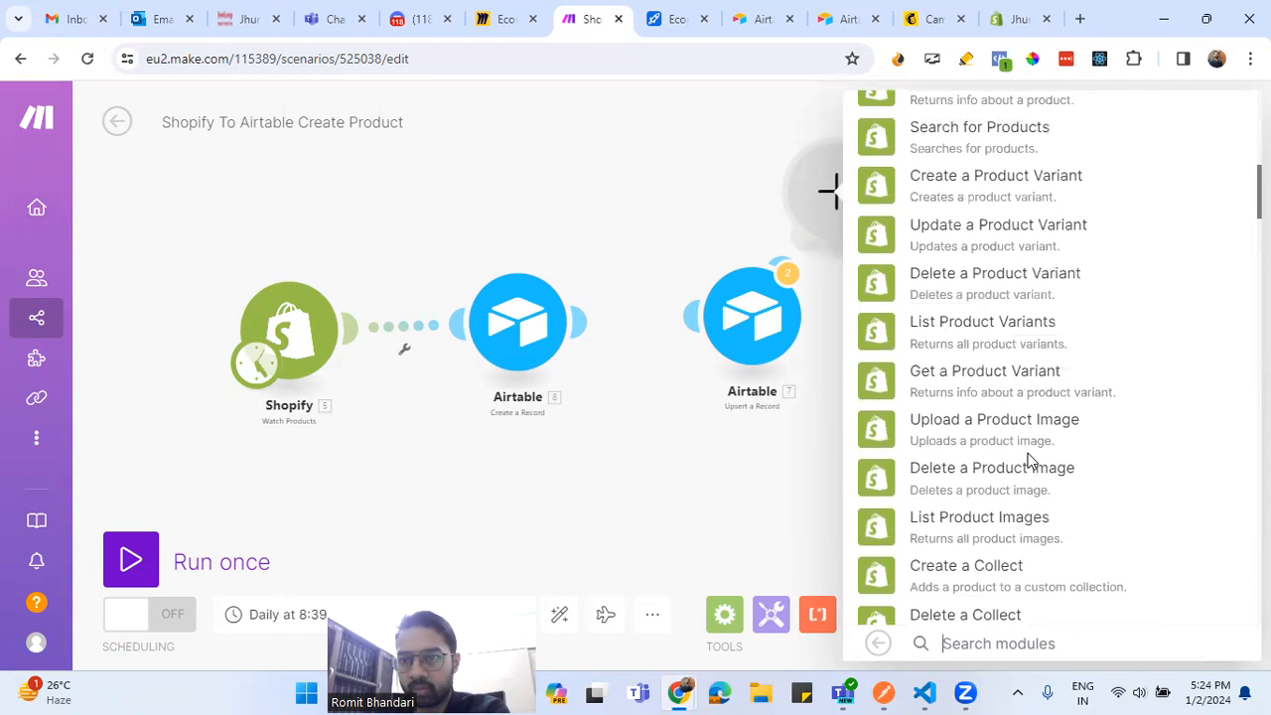
scroll(1032, 248, up, 3)
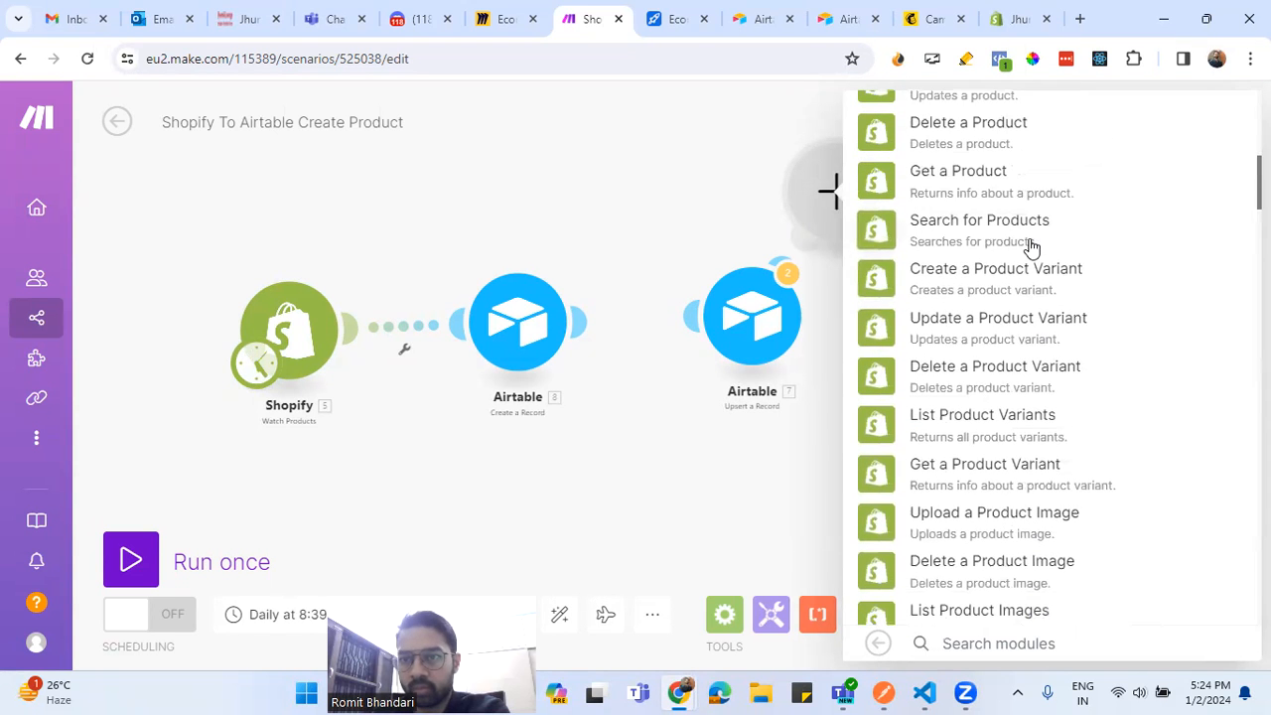
scroll(1029, 248, up, 1)
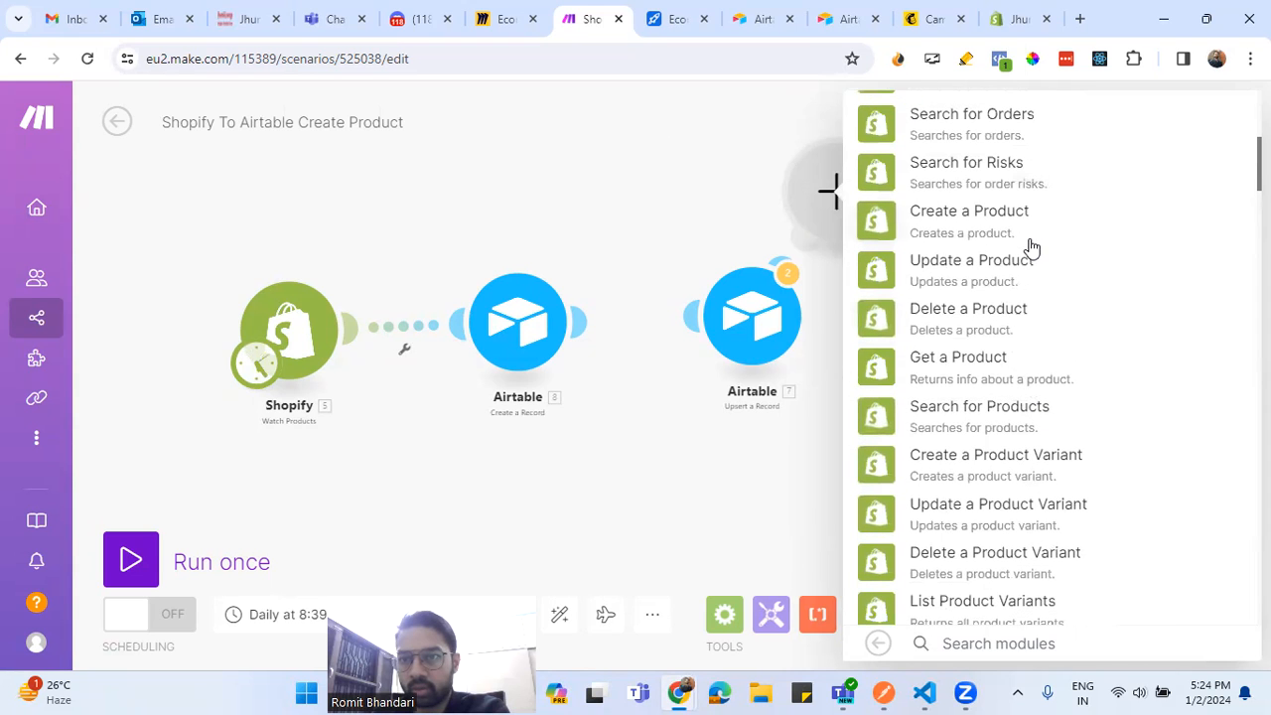
click(685, 177)
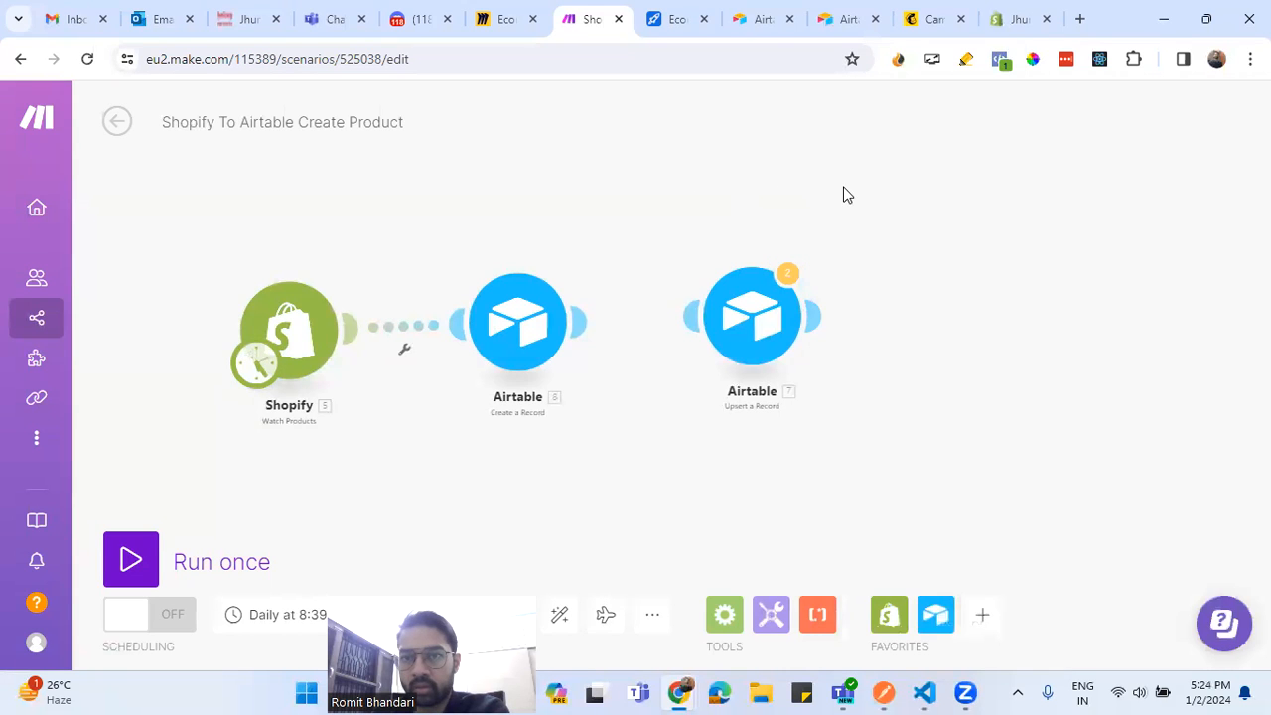
Reopen the Shopify module choices, review the categories from products through fulfillments, inventory and discounts, and close them without adding a module
right_click(840, 192)
click(1000, 228)
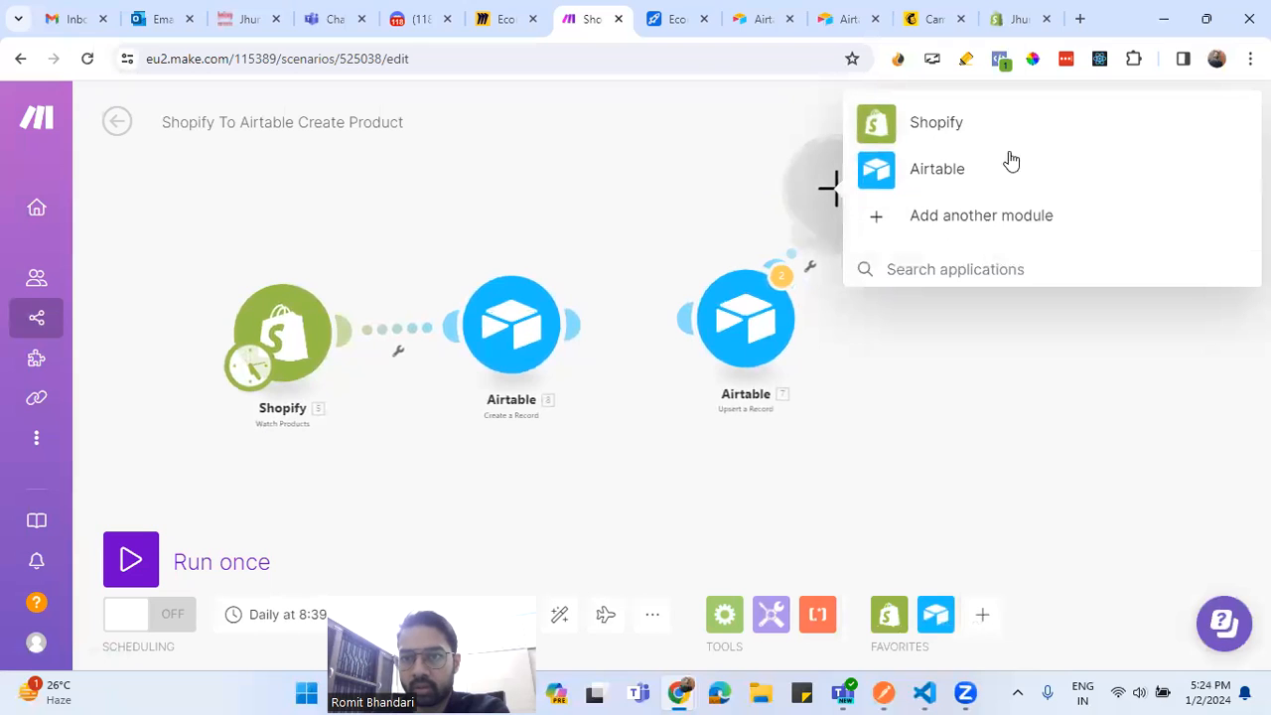
click(1005, 147)
scroll(1007, 409, down, 5)
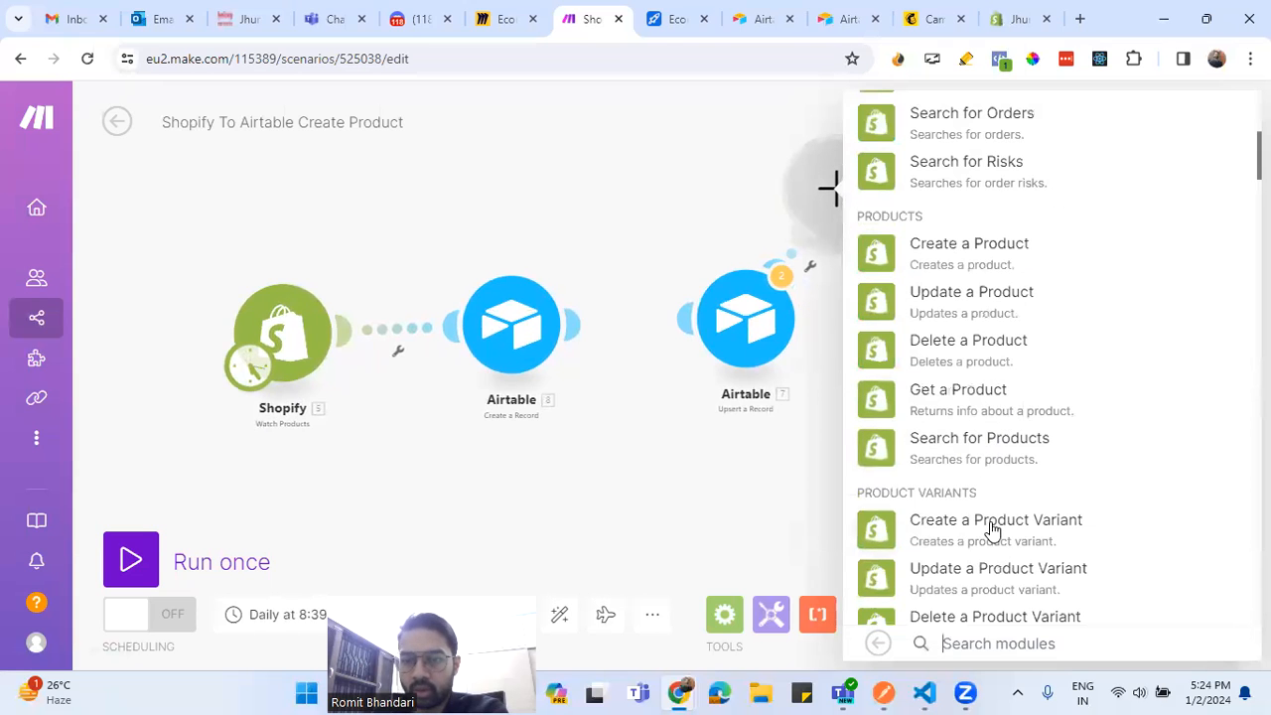
scroll(993, 531, down, 2)
scroll(993, 526, down, 5)
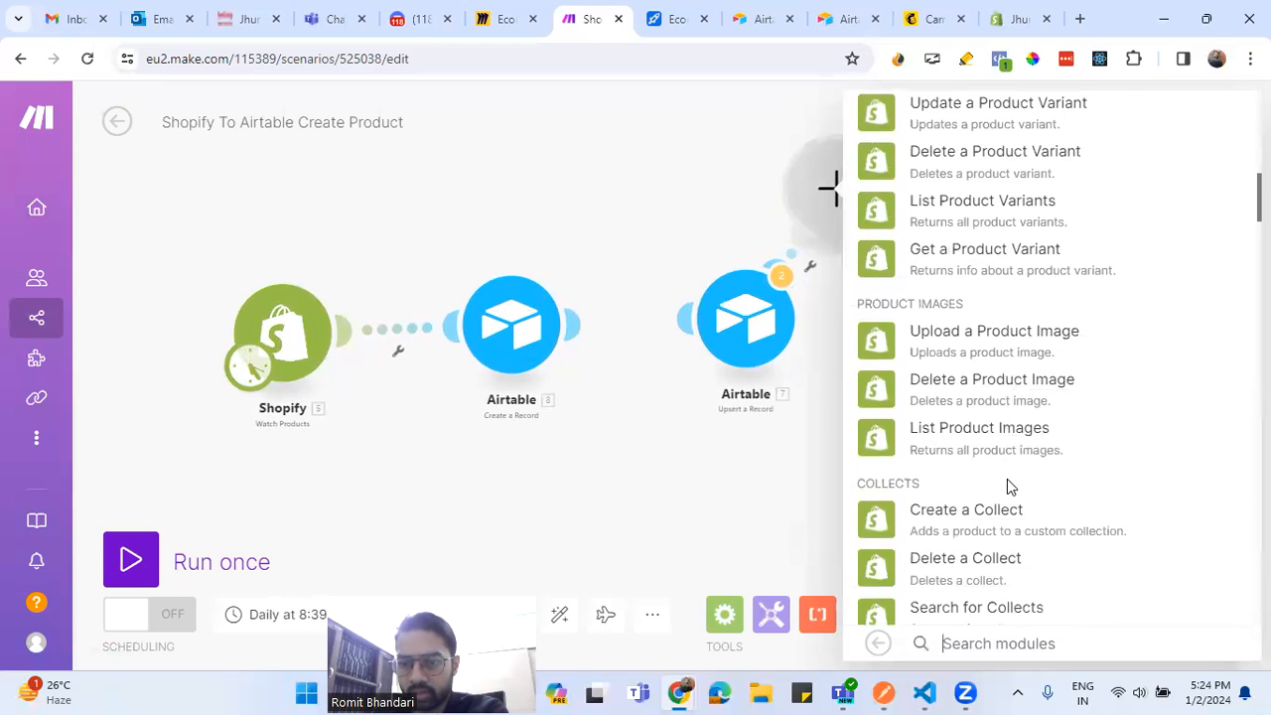
scroll(1007, 485, down, 8)
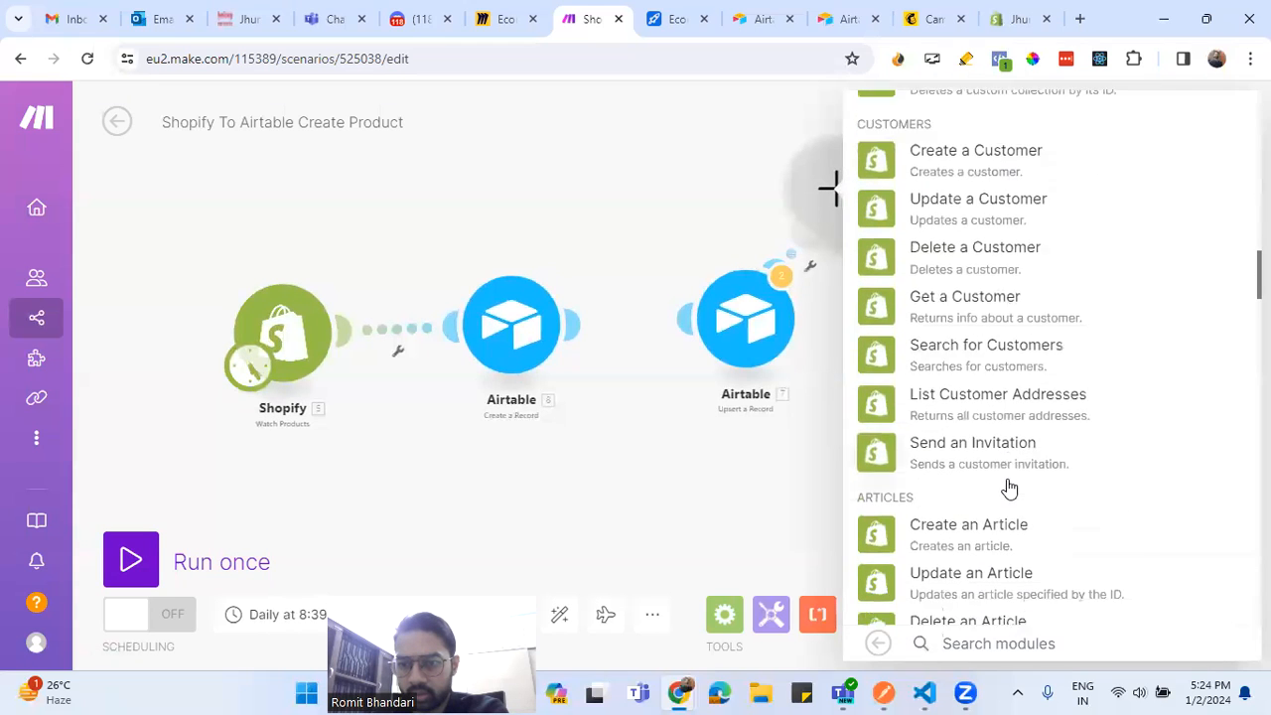
scroll(1008, 487, down, 8)
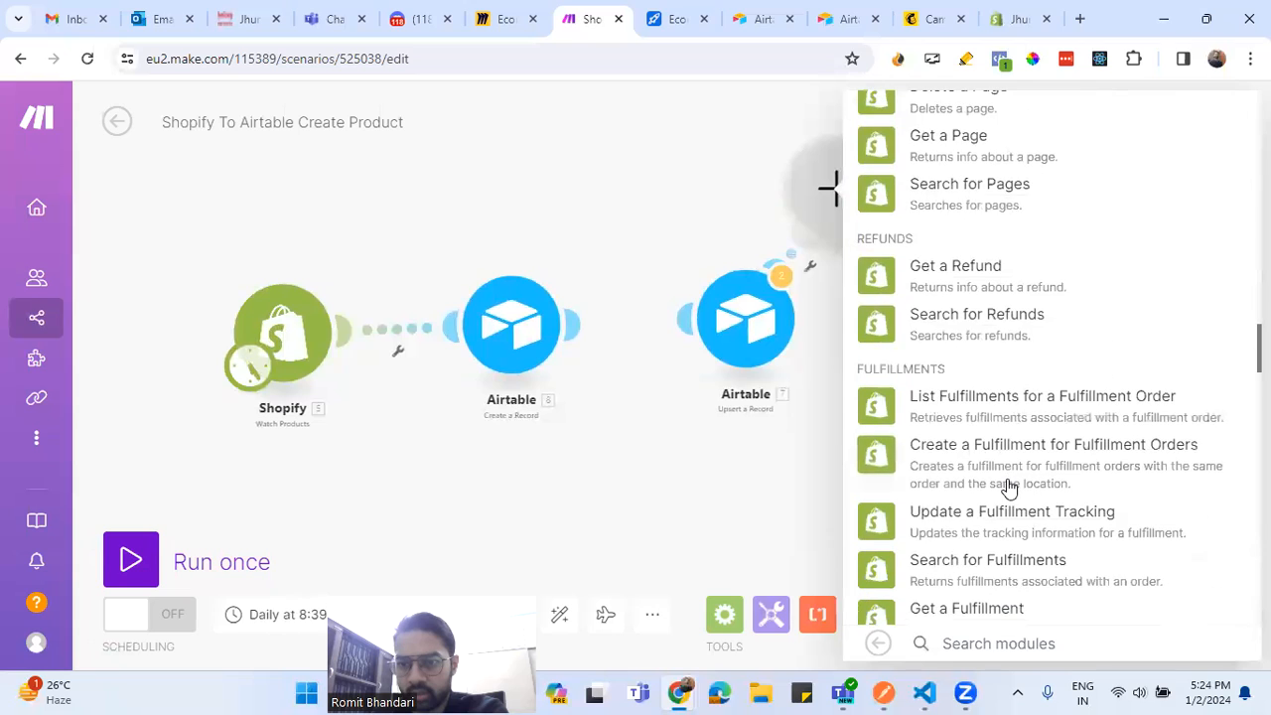
scroll(1008, 487, down, 8)
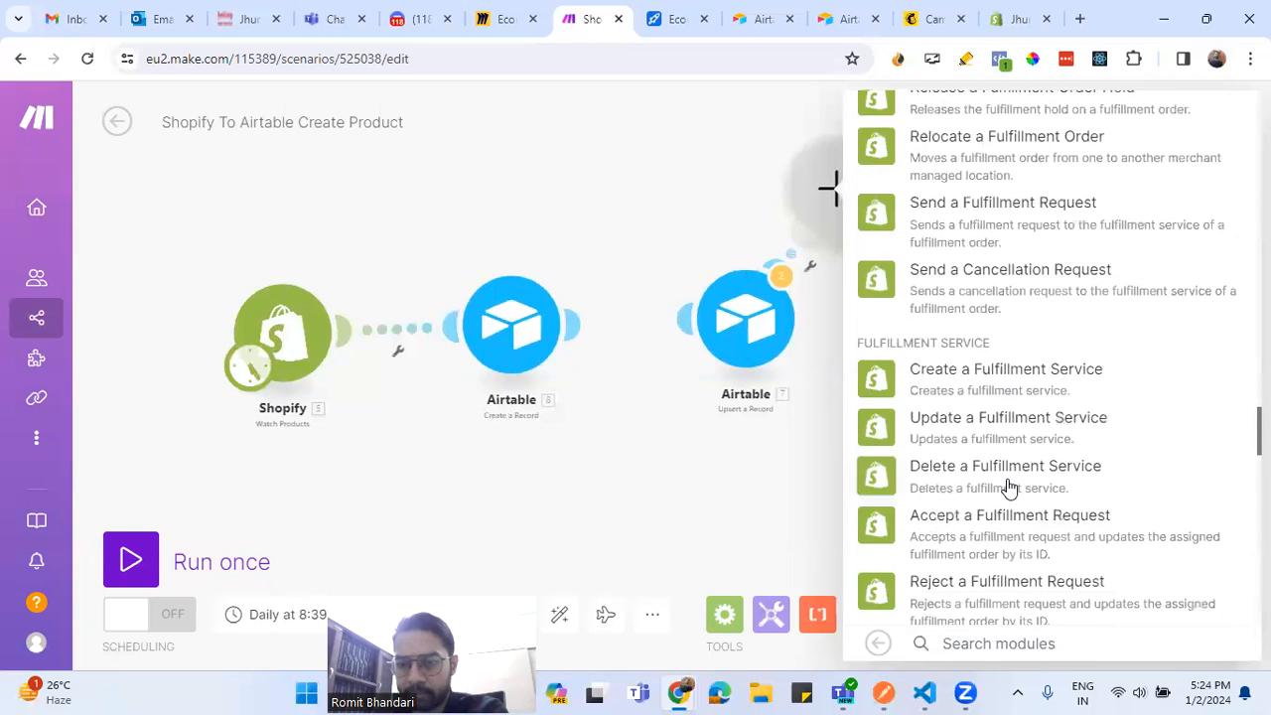
scroll(1008, 487, down, 5)
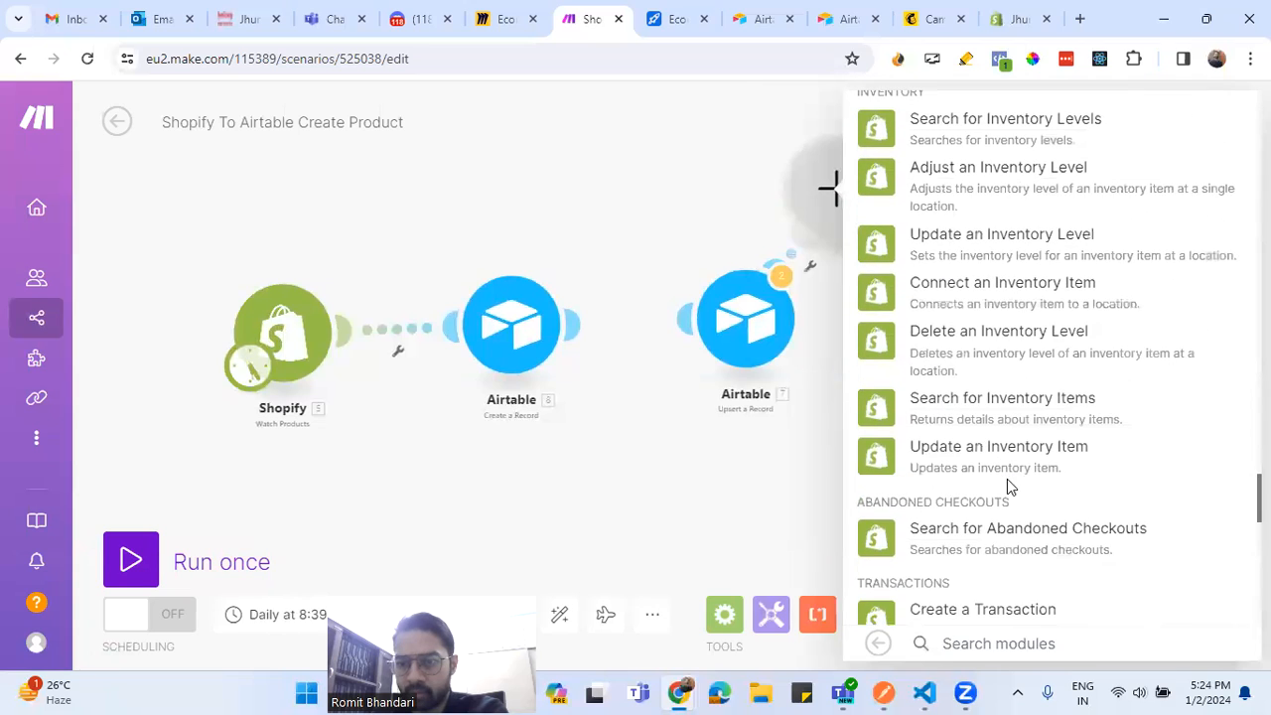
scroll(1007, 479, down, 5)
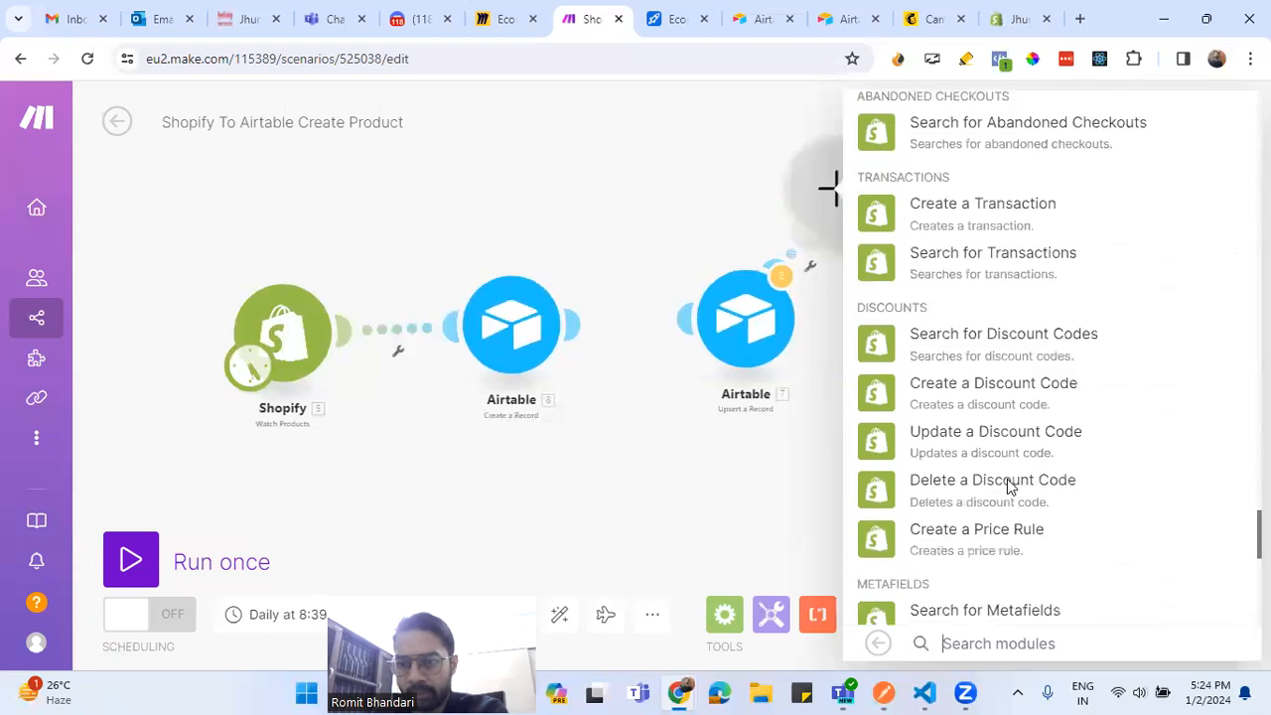
click(731, 182)
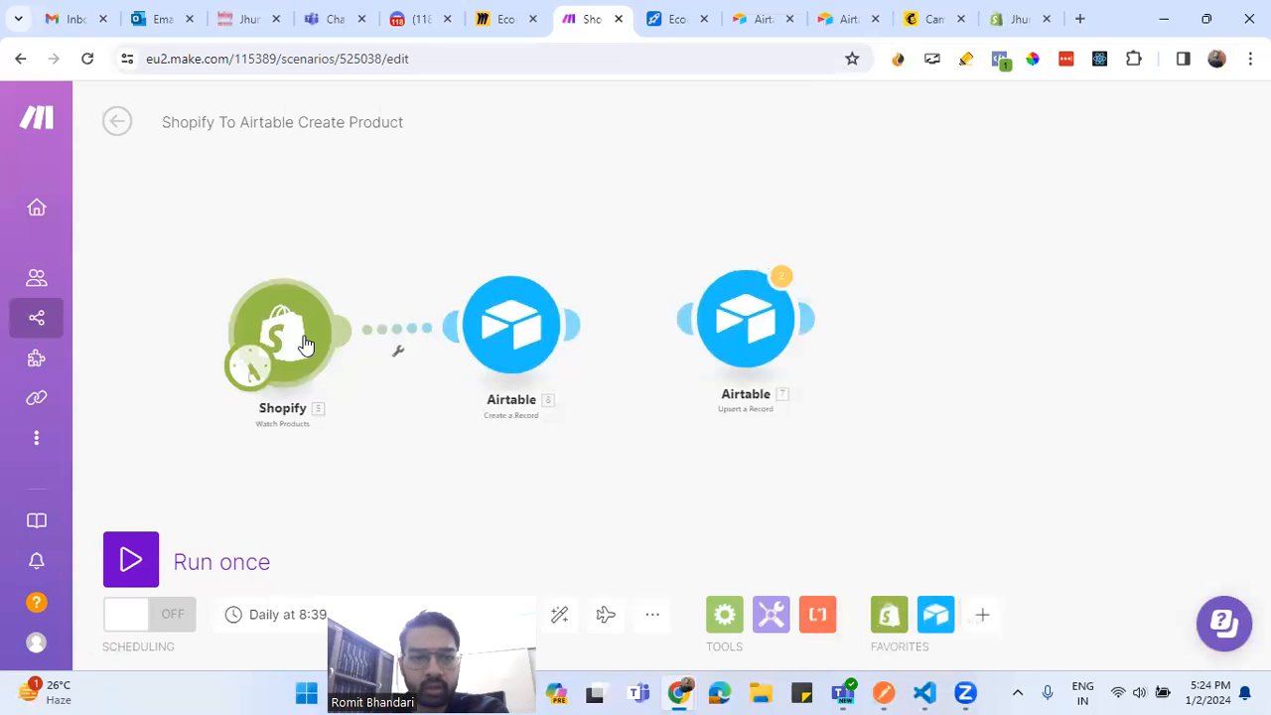
Add a Shopify Create a Product module to an empty area of the scenario
right_click(830, 199)
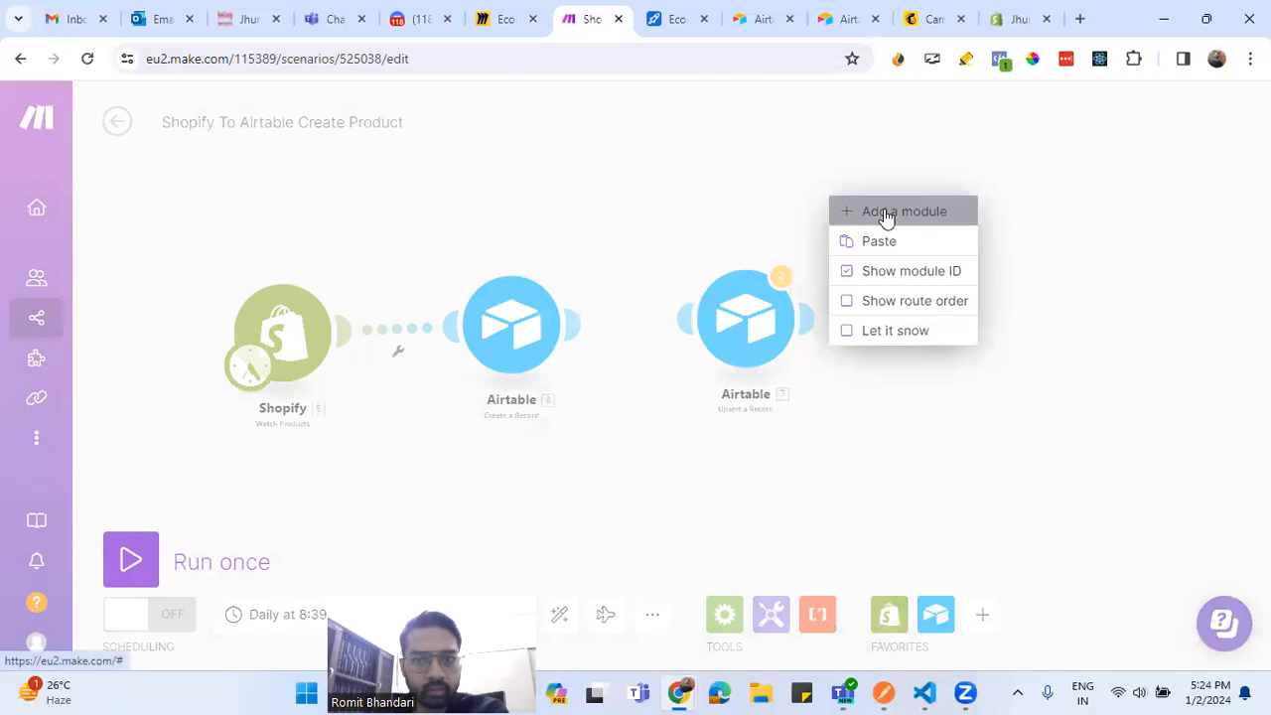
click(887, 216)
click(946, 131)
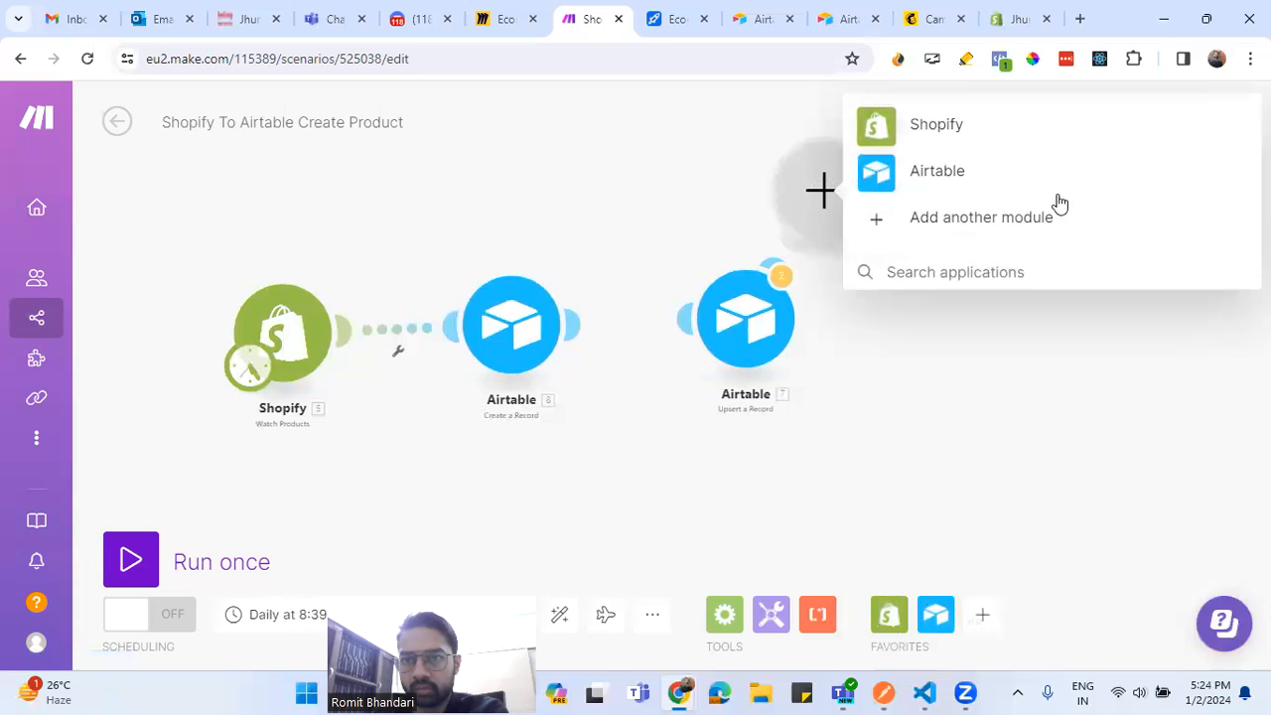
scroll(999, 363, down, 4)
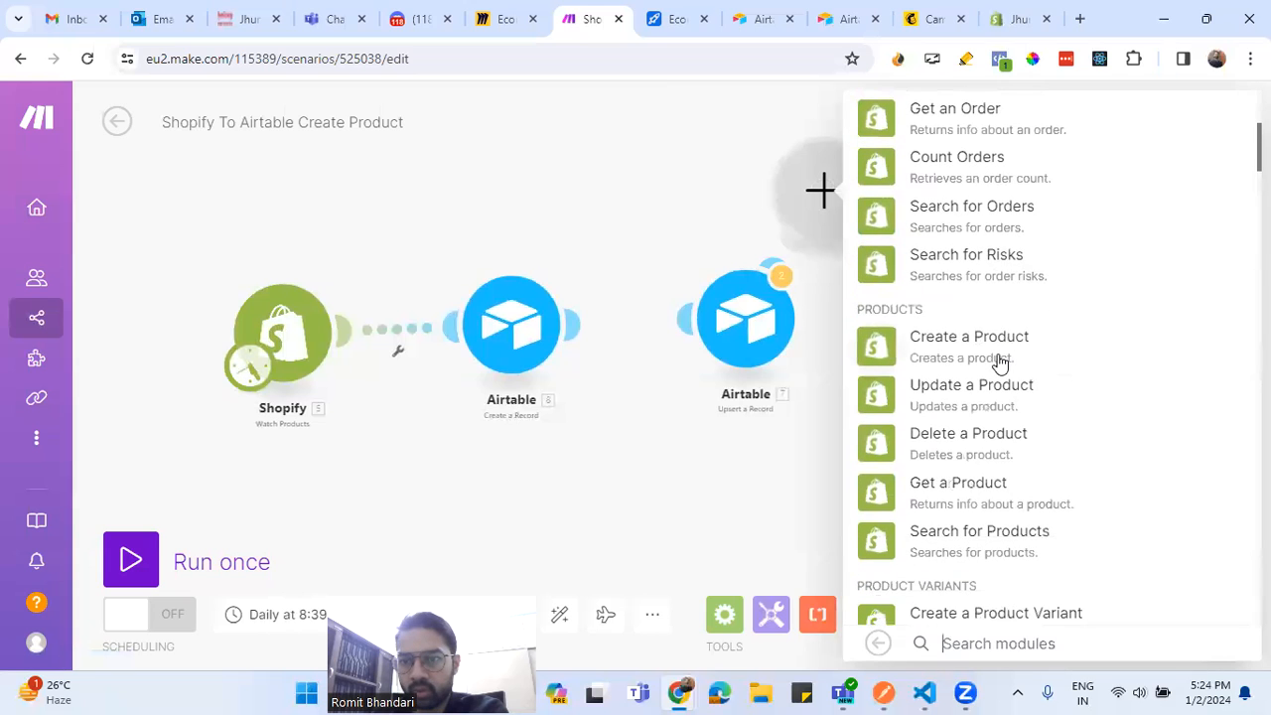
scroll(999, 363, down, 2)
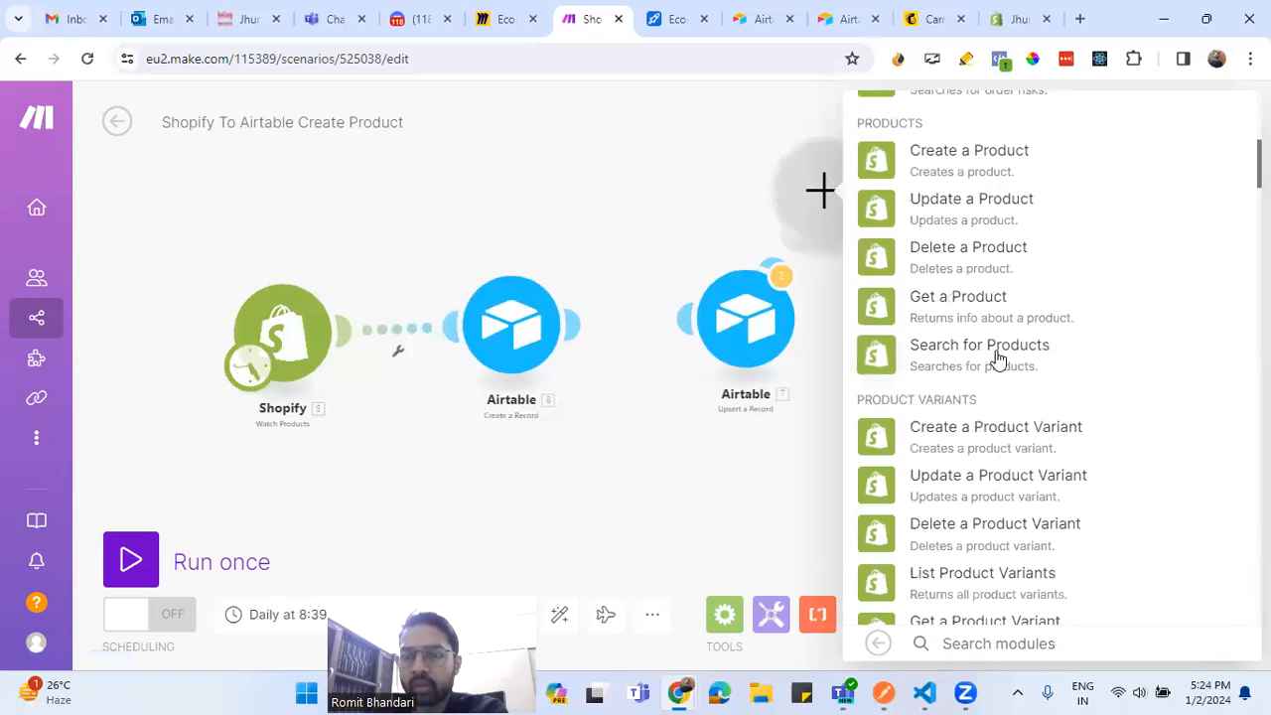
click(963, 169)
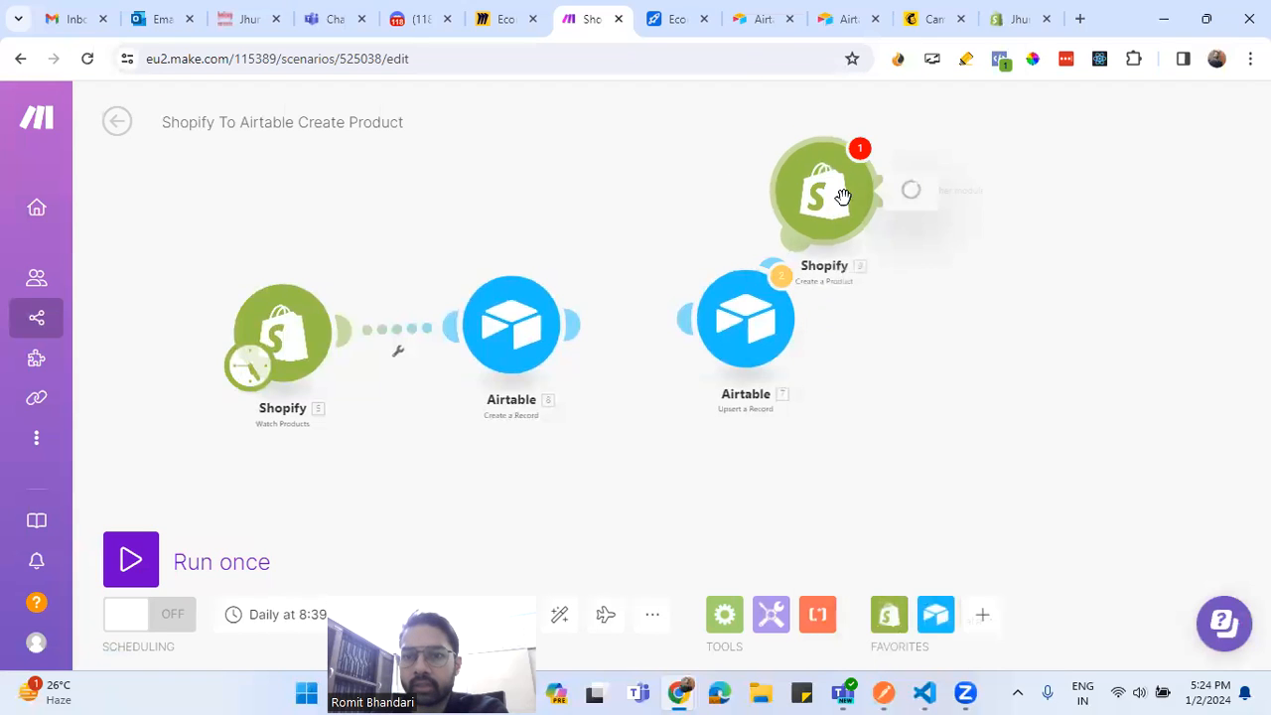
Review the connection, title, product type and status options of the Create a Product module, and close its settings
click(1152, 198)
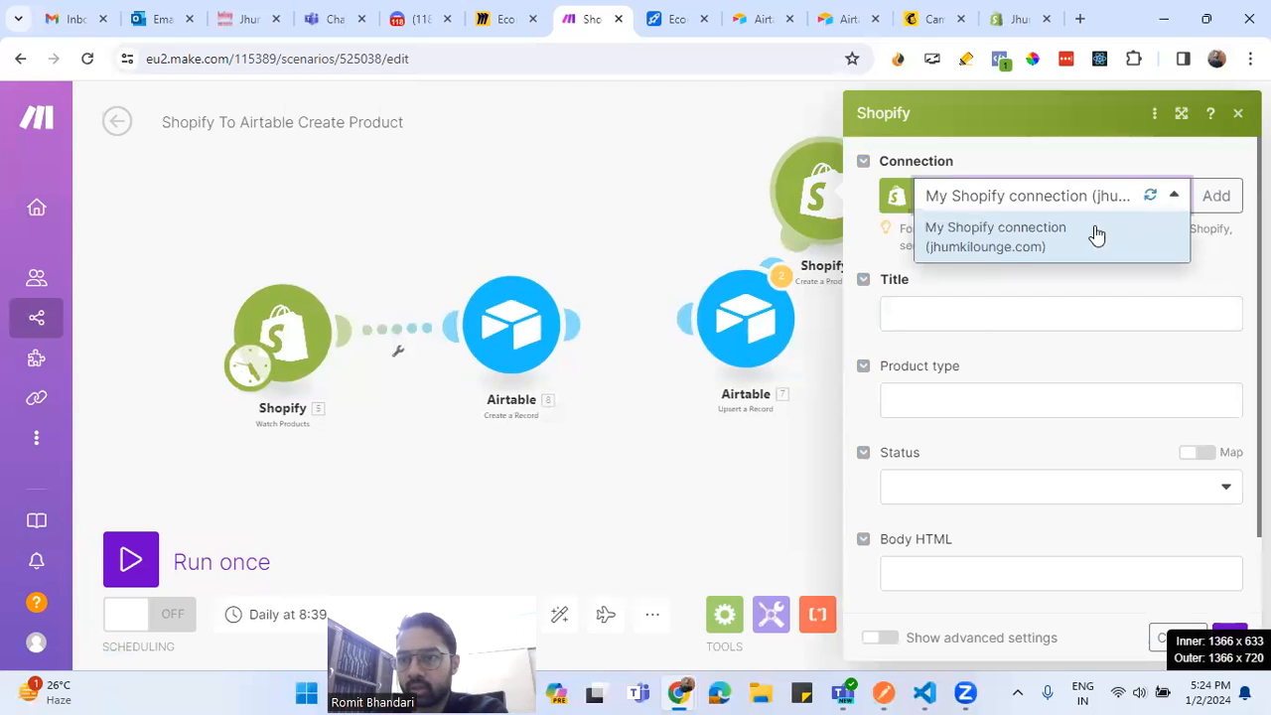
click(1030, 248)
click(1011, 319)
click(1023, 357)
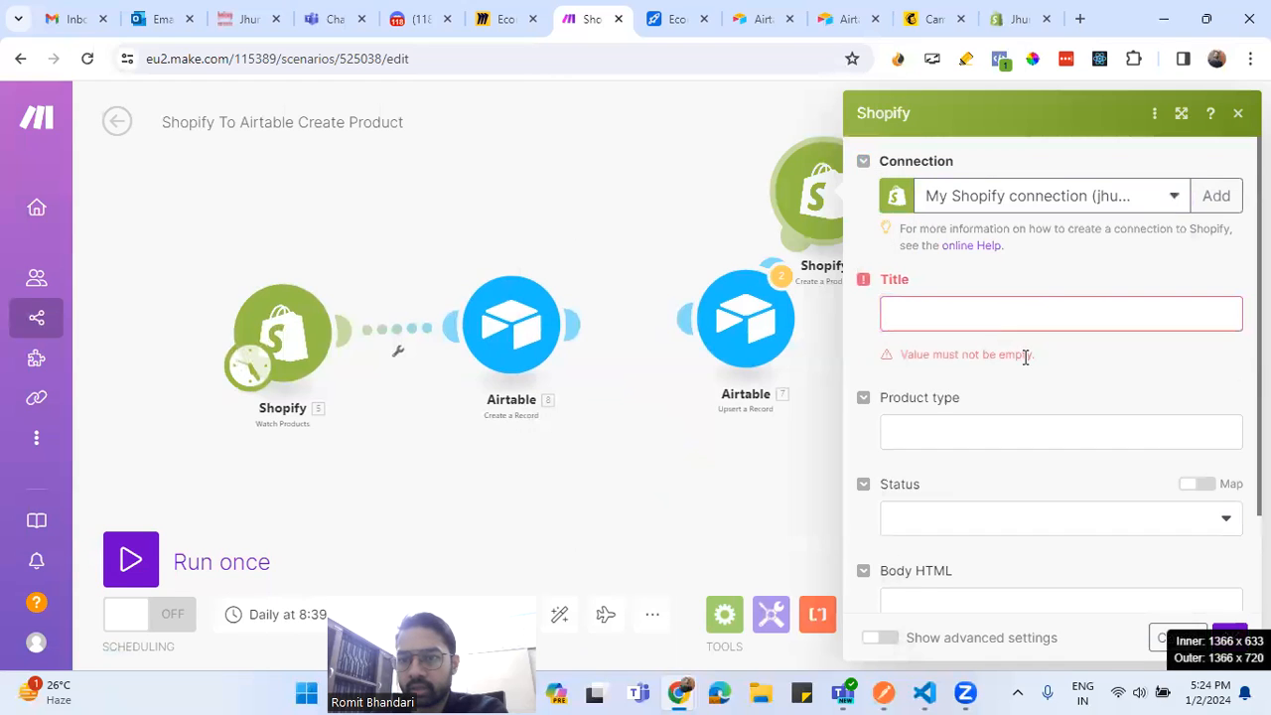
scroll(1024, 357, down, 1)
click(1100, 395)
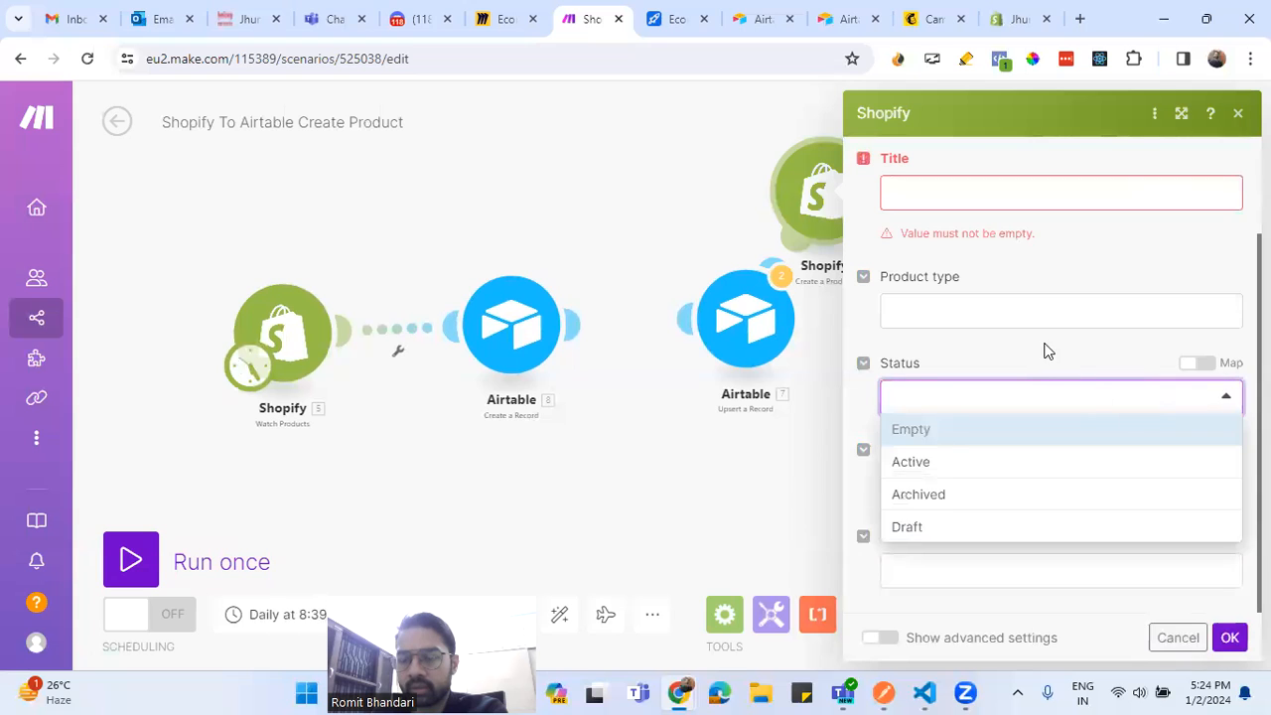
scroll(1033, 348, up, 3)
click(1237, 113)
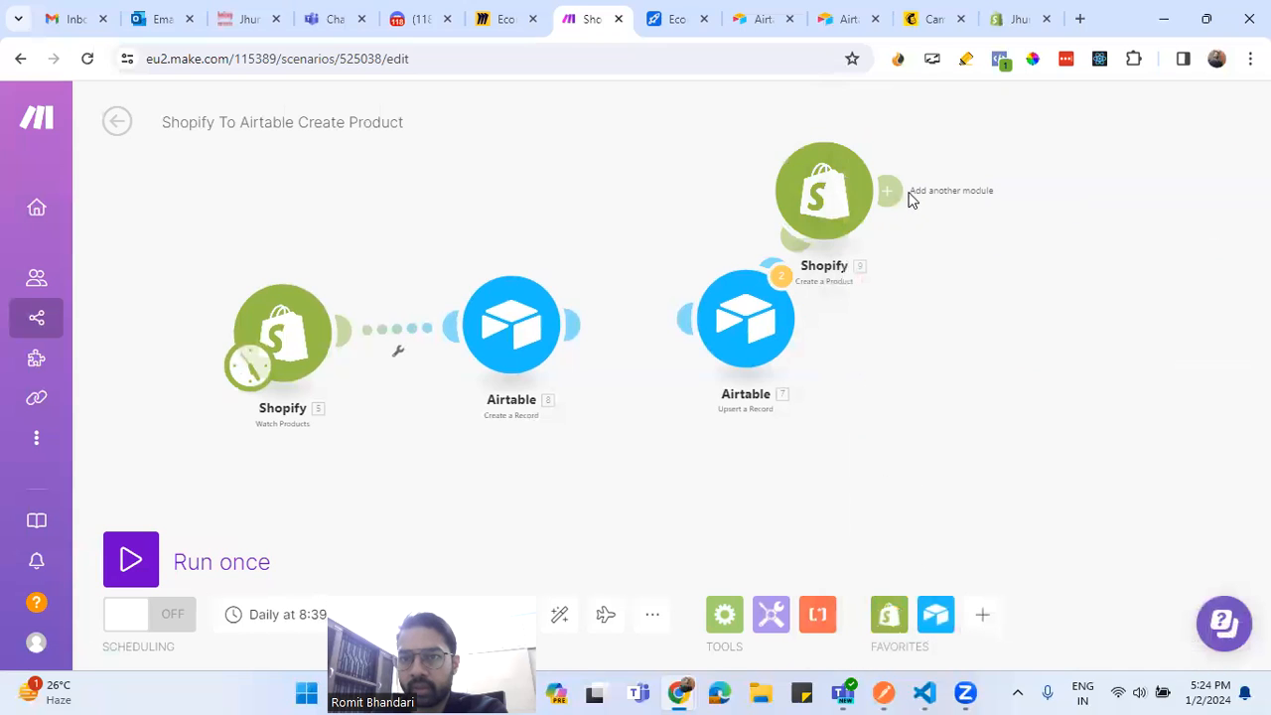
Attach an Airtable Upsert a Record module after the Shopify Create a Product module
click(874, 193)
click(928, 177)
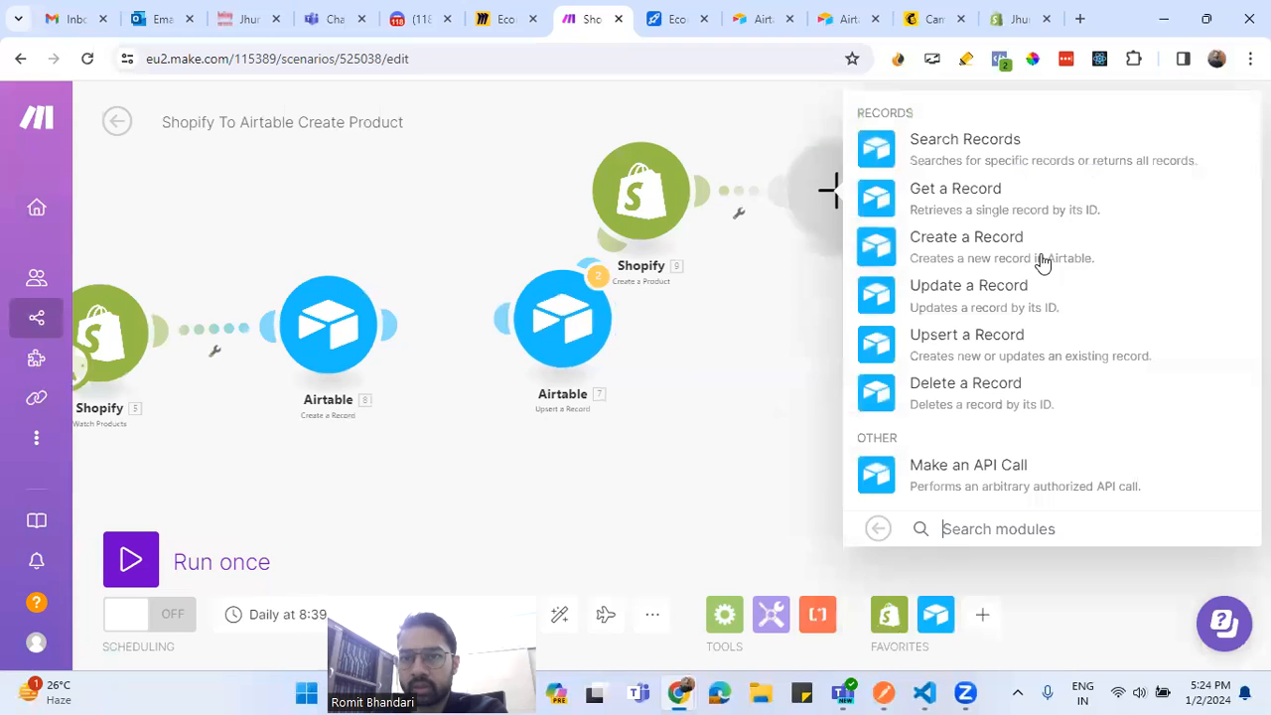
click(979, 350)
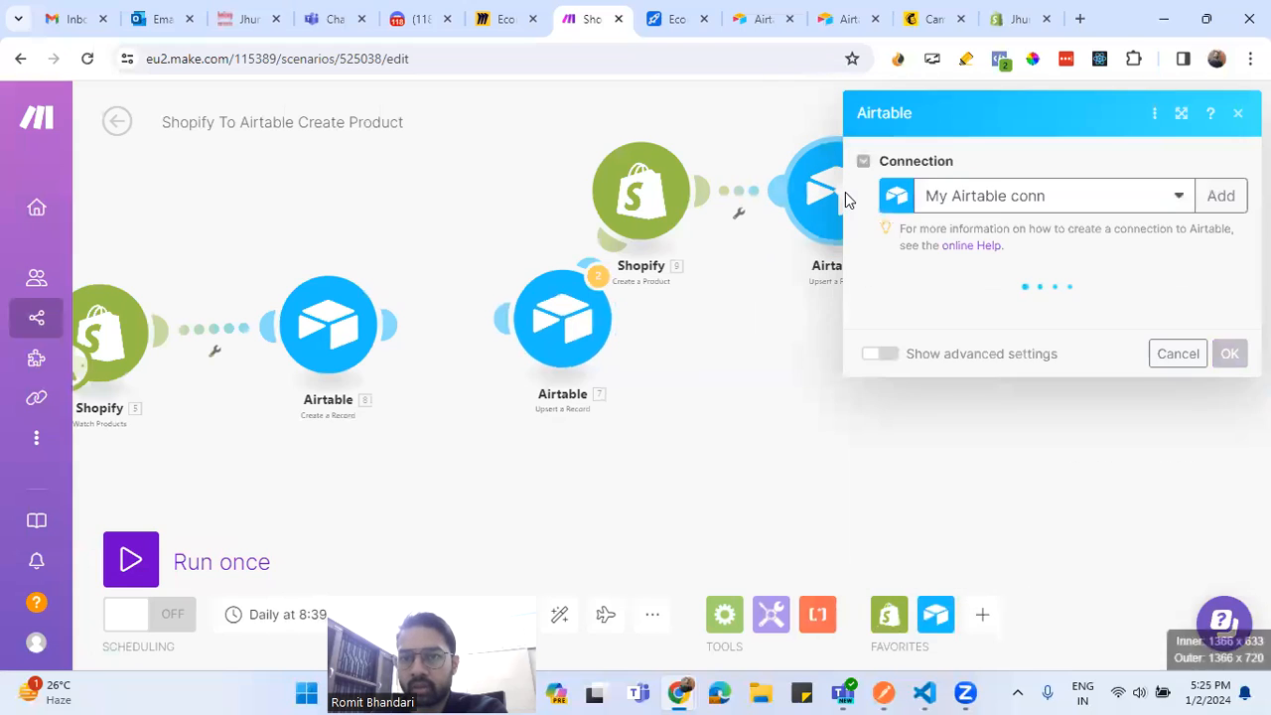
Select the Ecommerce base with My Airtable conn for the attached upsert module, and close its settings without saving
click(1040, 204)
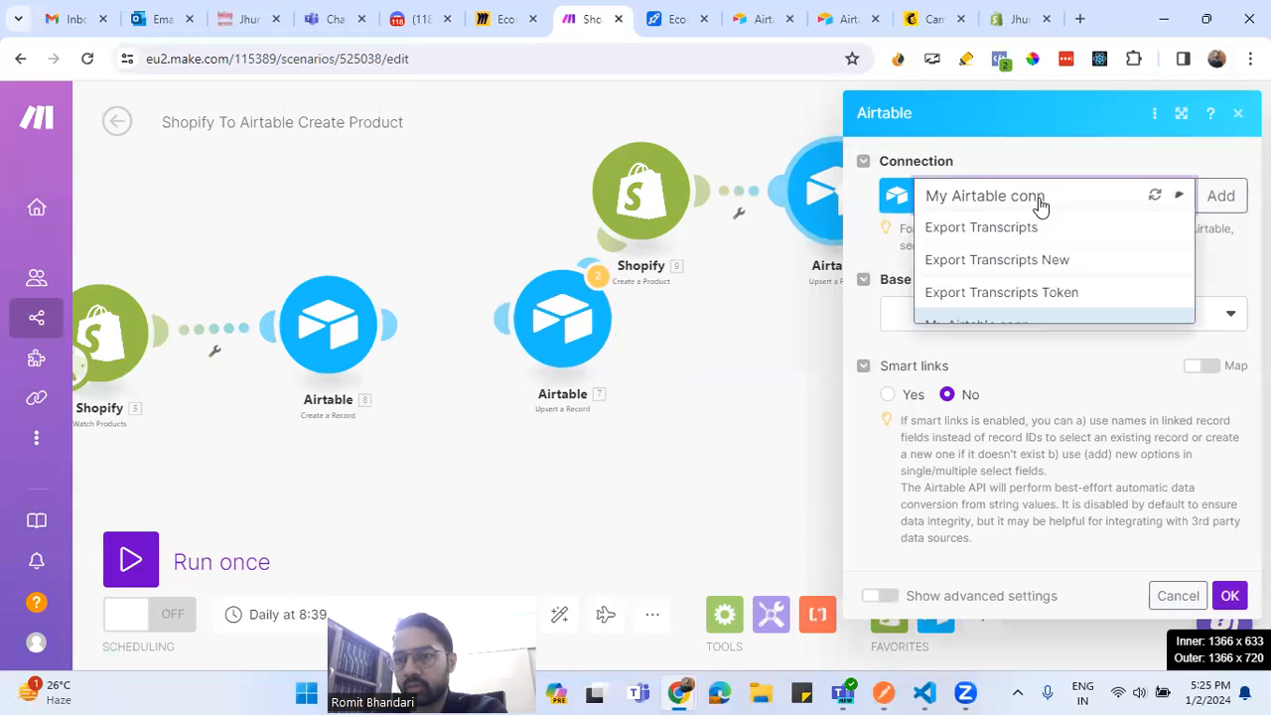
click(1203, 268)
click(1142, 321)
click(1019, 349)
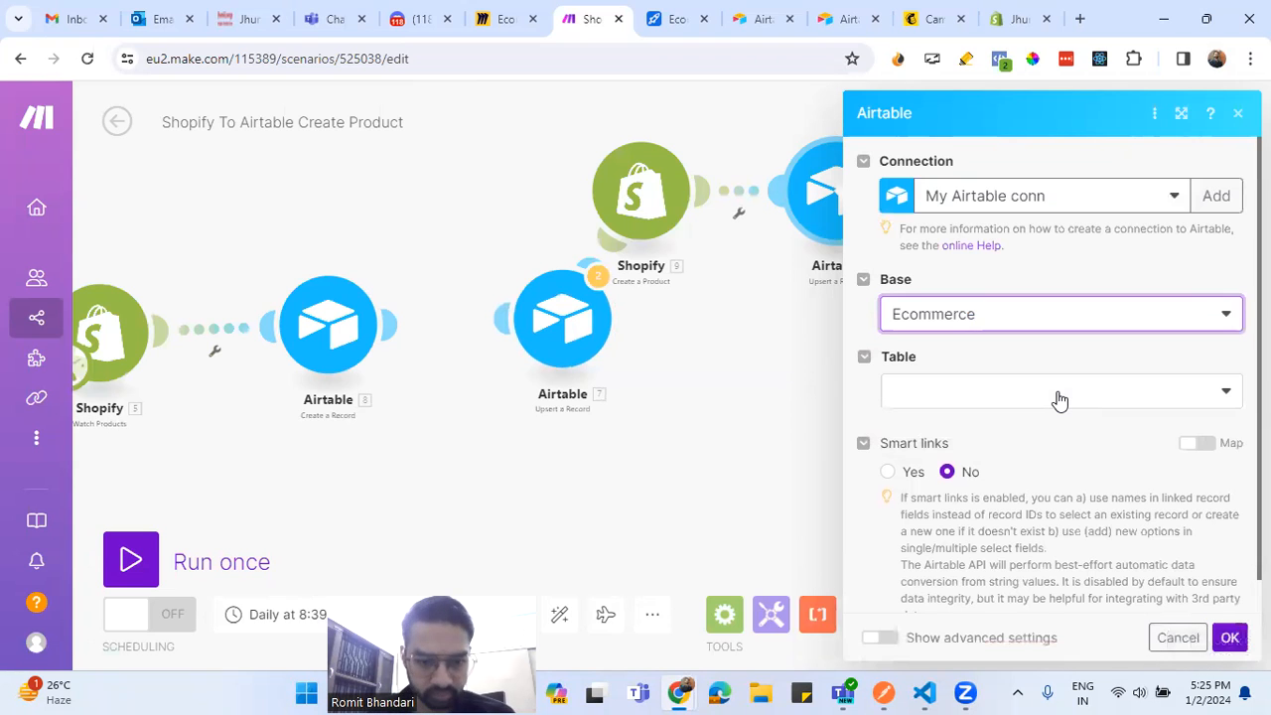
scroll(1054, 457, down, 1)
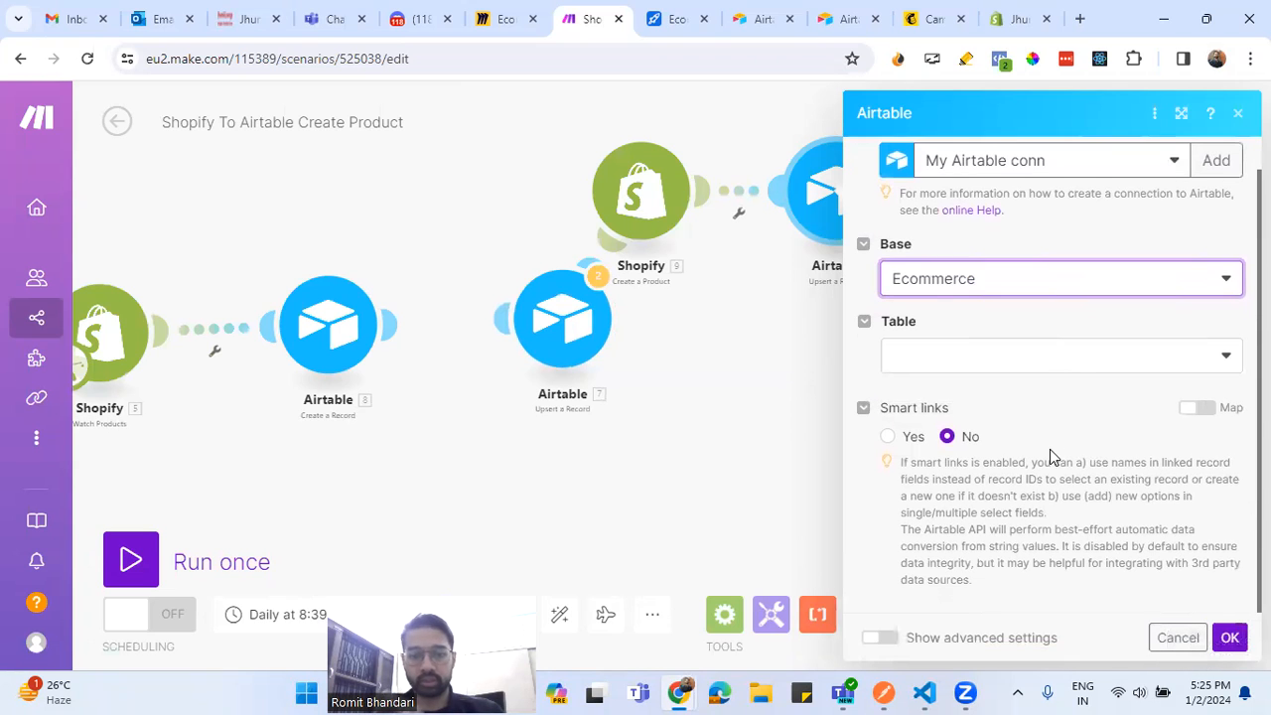
scroll(1050, 455, up, 1)
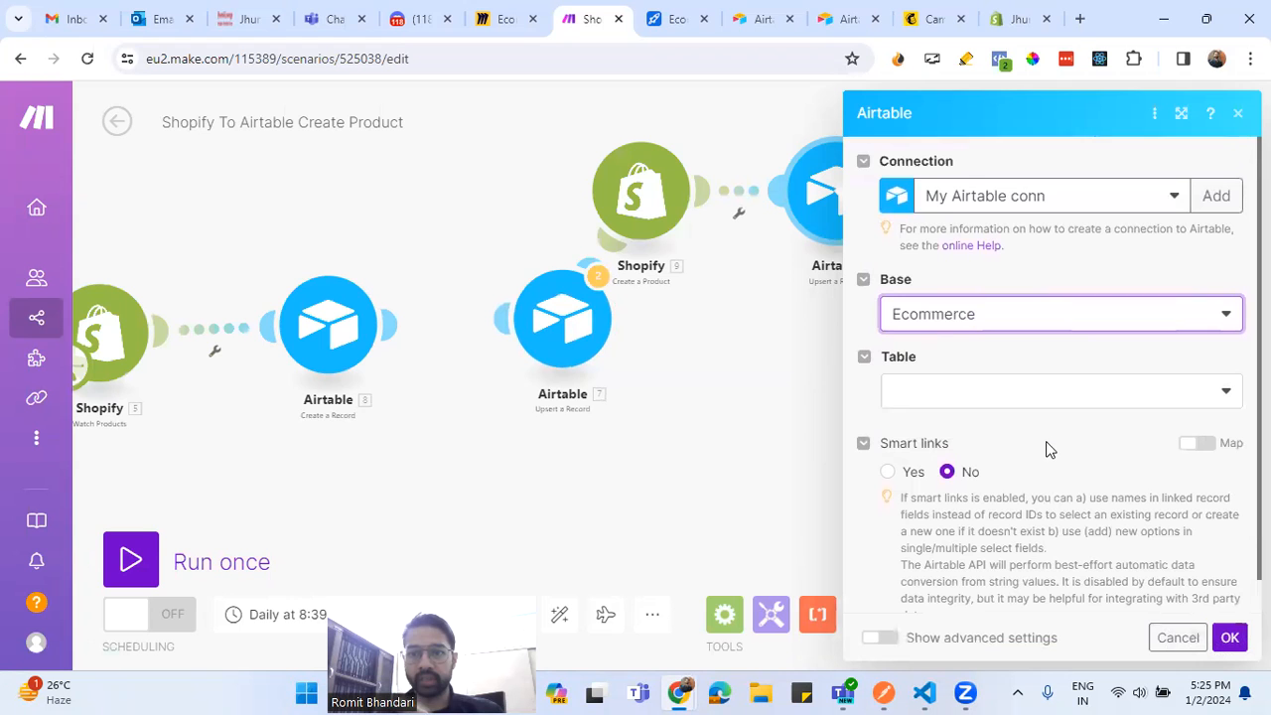
scroll(1048, 450, down, 1)
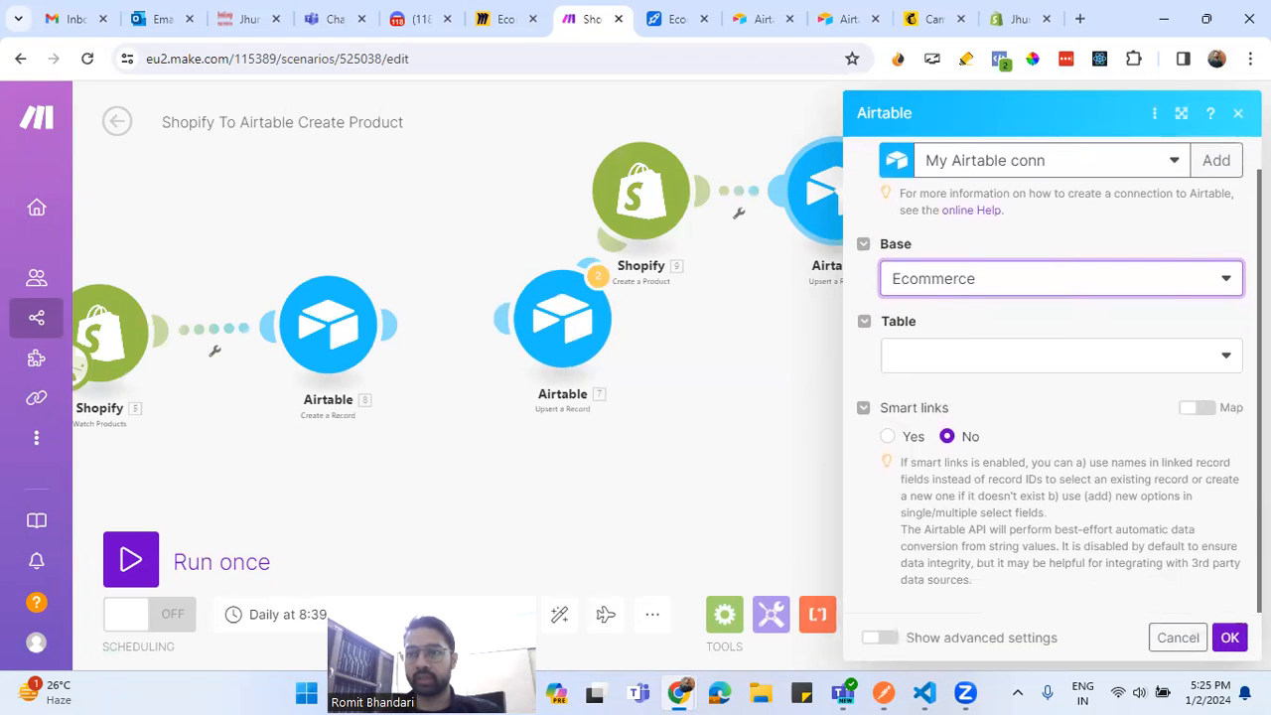
click(1238, 114)
Delete the added Shopify Create a Product module and its Airtable module, and move the detached Airtable upsert module away from the connected pair
right_click(864, 204)
click(932, 426)
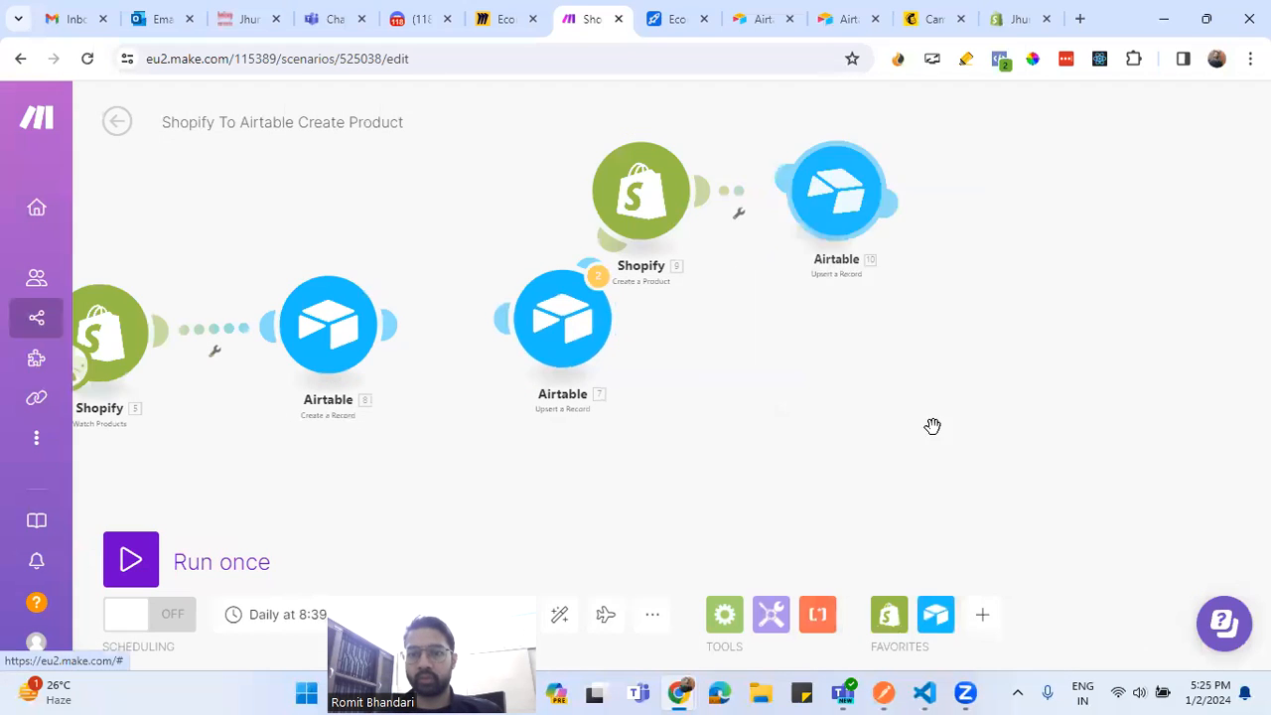
right_click(647, 197)
click(729, 426)
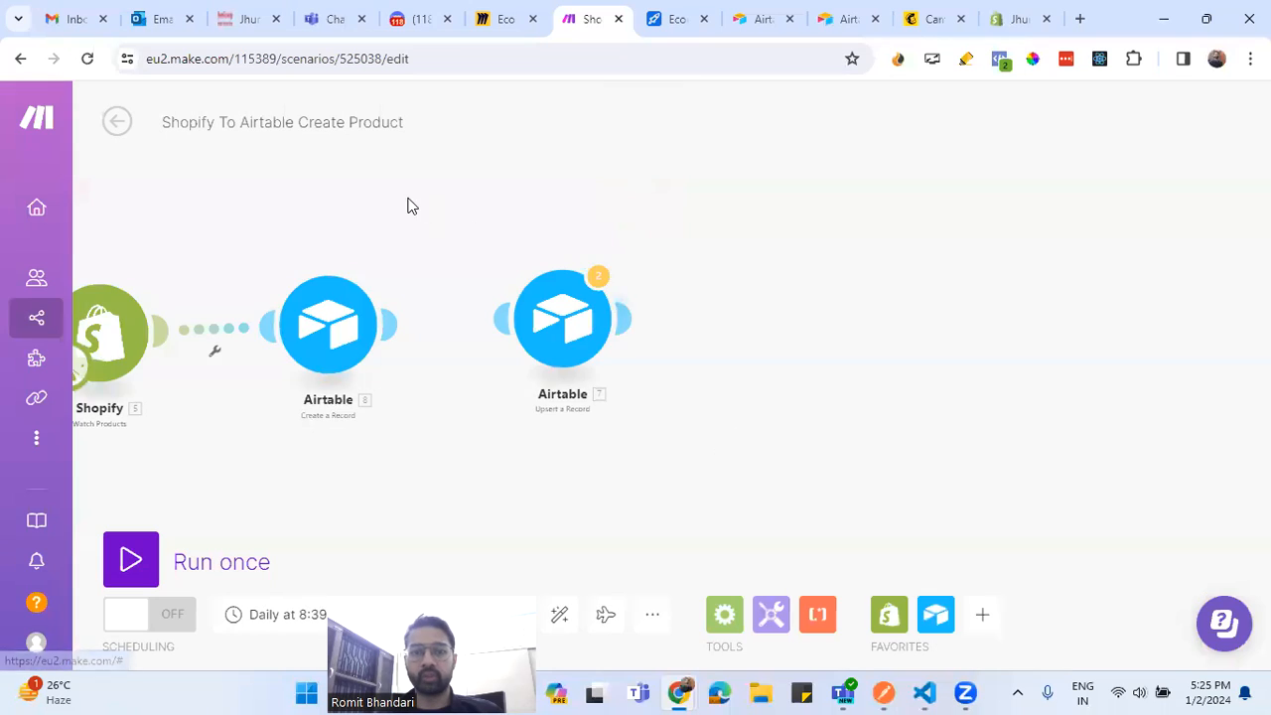
drag(977, 297, 1134, 445)
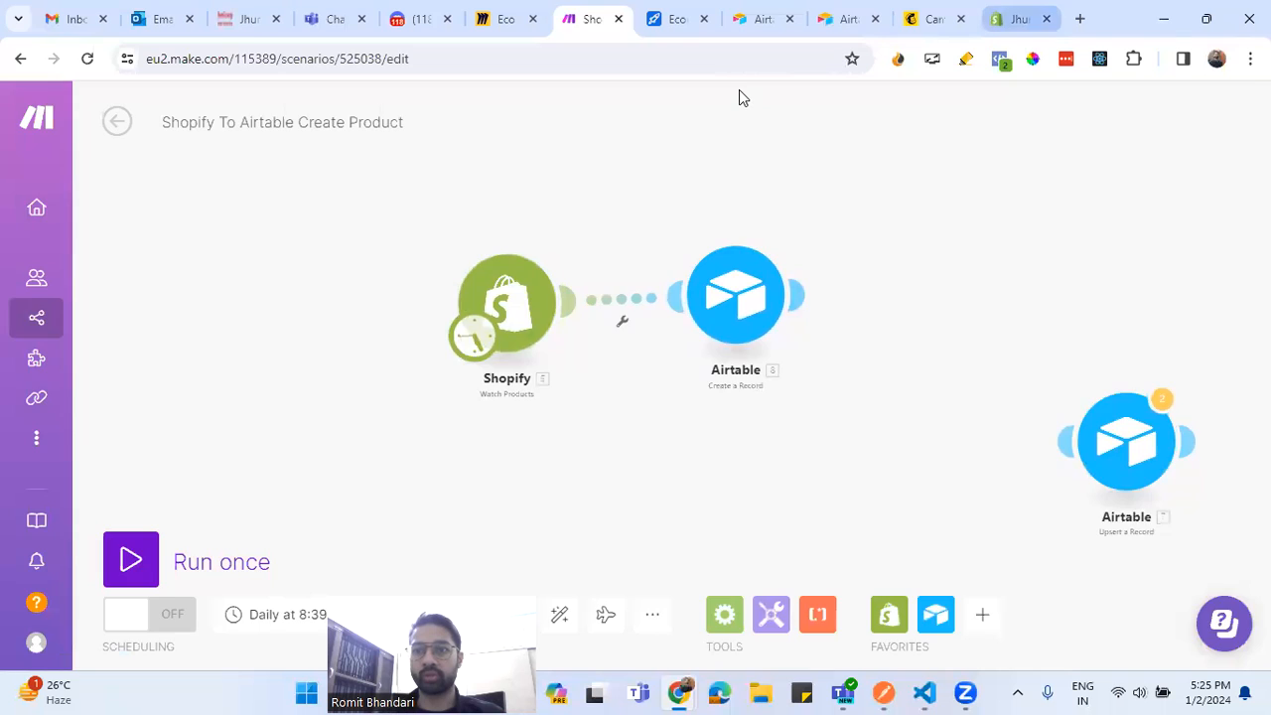
Switch to the Shopify admin and start a new product titled Test Earring 2024
click(1019, 19)
click(1157, 168)
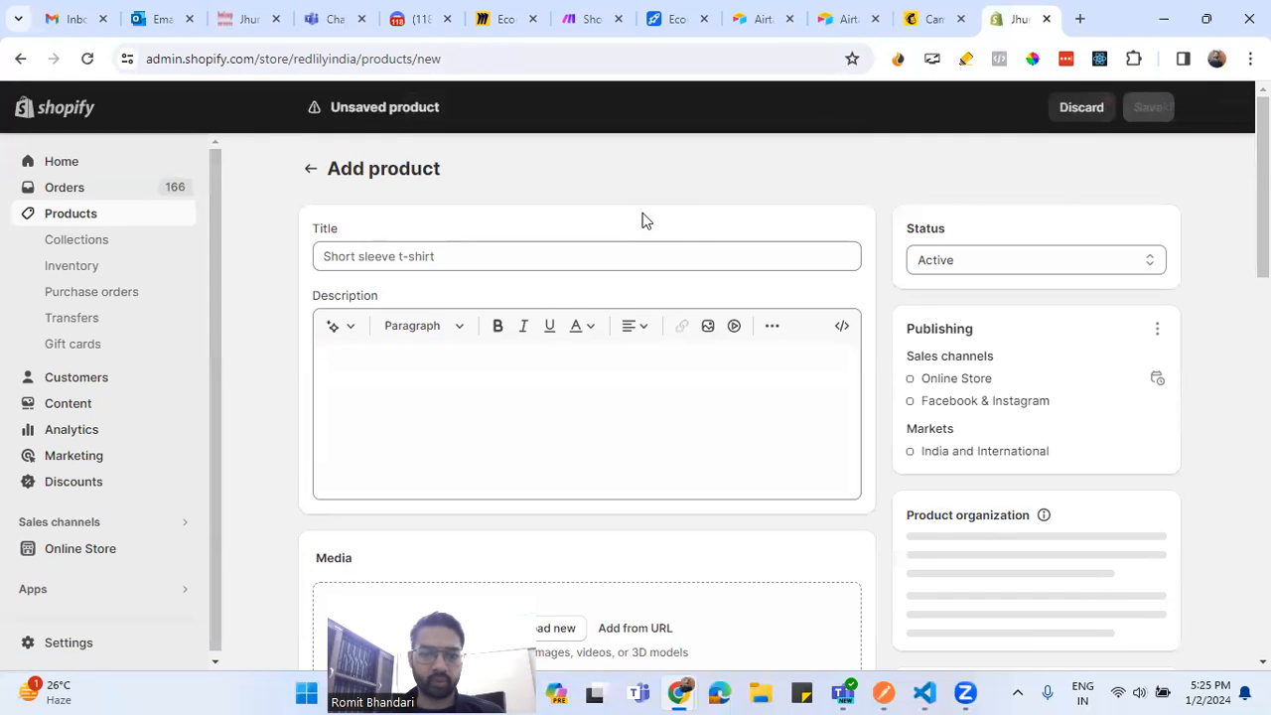
click(563, 256)
text(Test Earring @023)
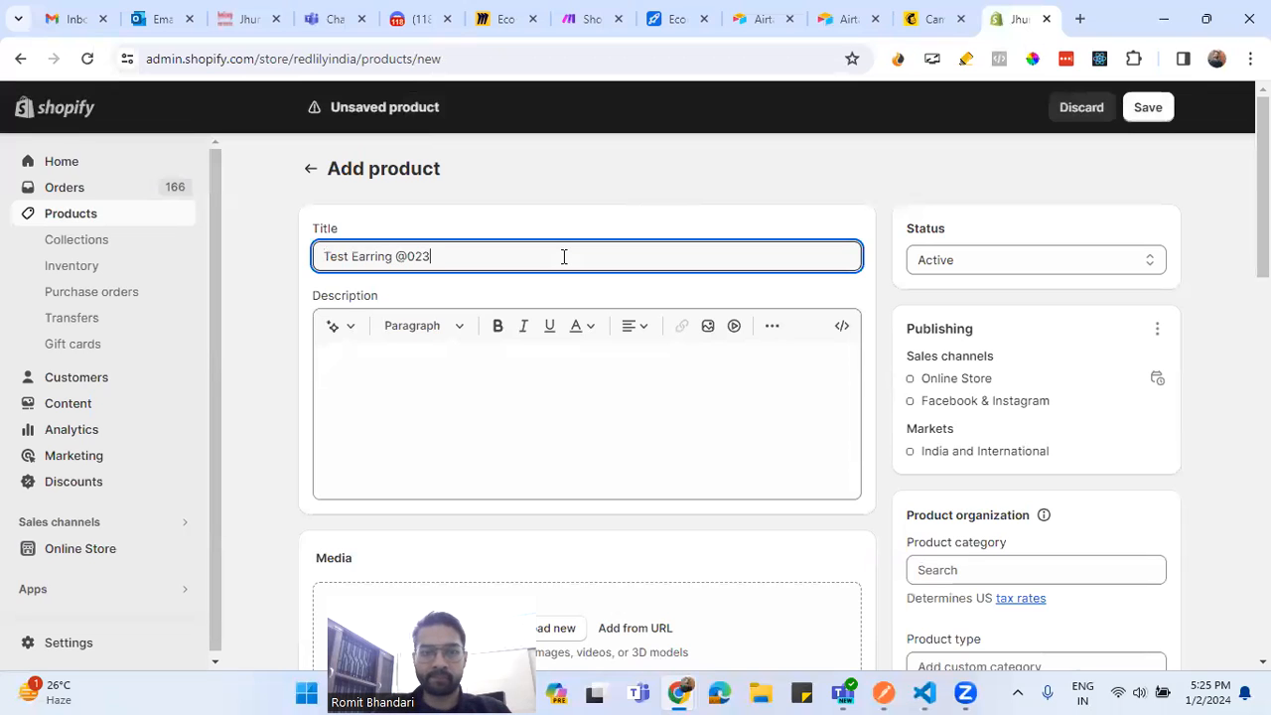
key(BackSpace)
key(BackSpace)
key(BackSpace)
key(BackSpace)
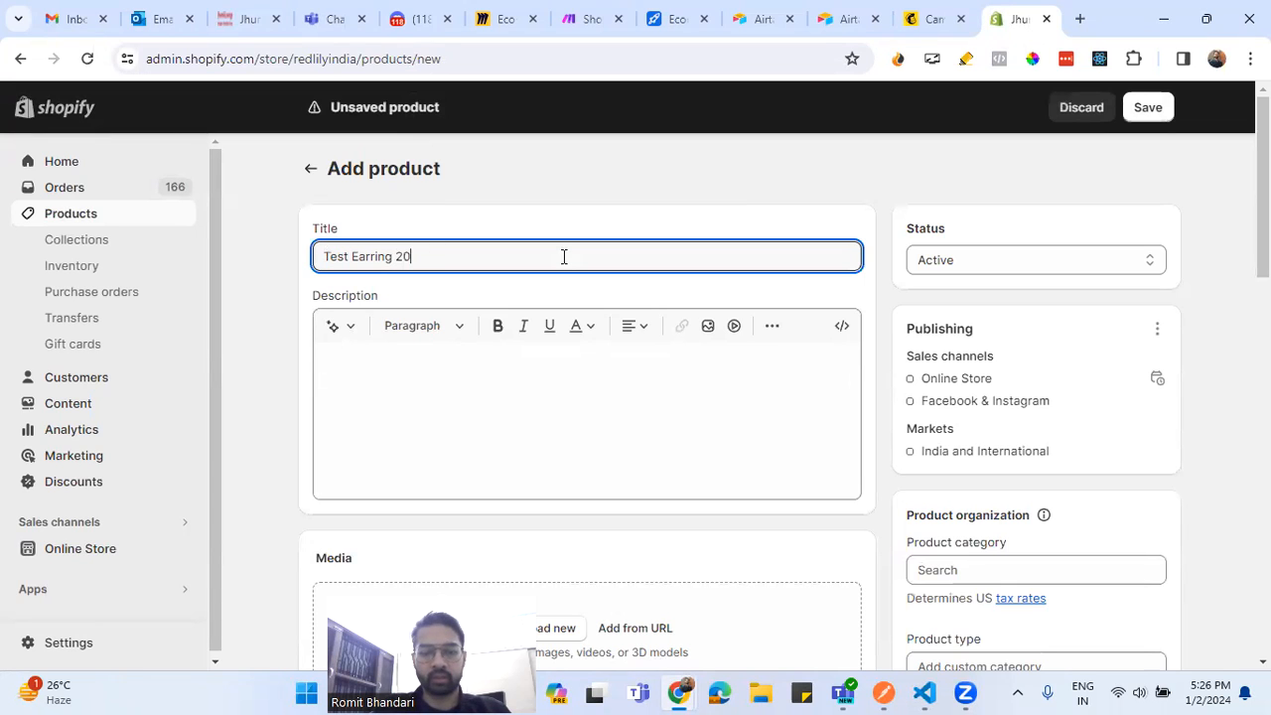
Fill in the product description as Test Earring 2024 Desc, reusing the title text
click(524, 395)
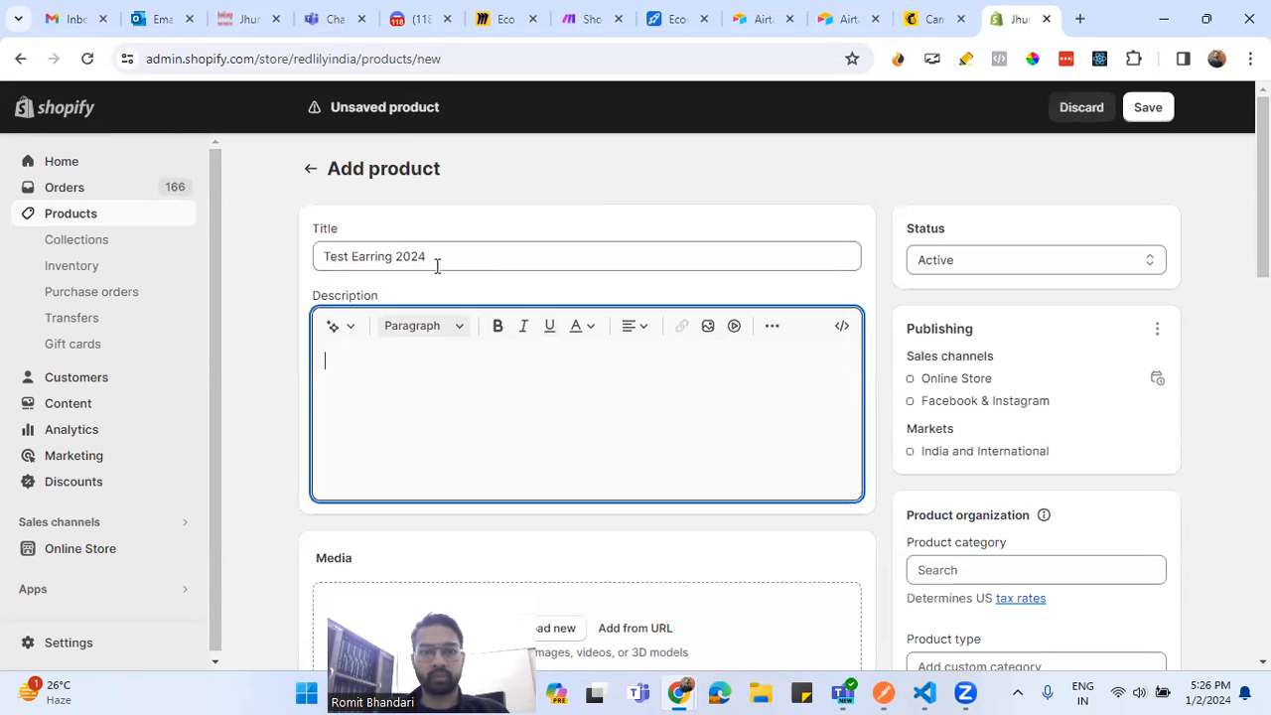
drag(434, 260, 325, 260)
key(ctrl+c)
click(414, 391)
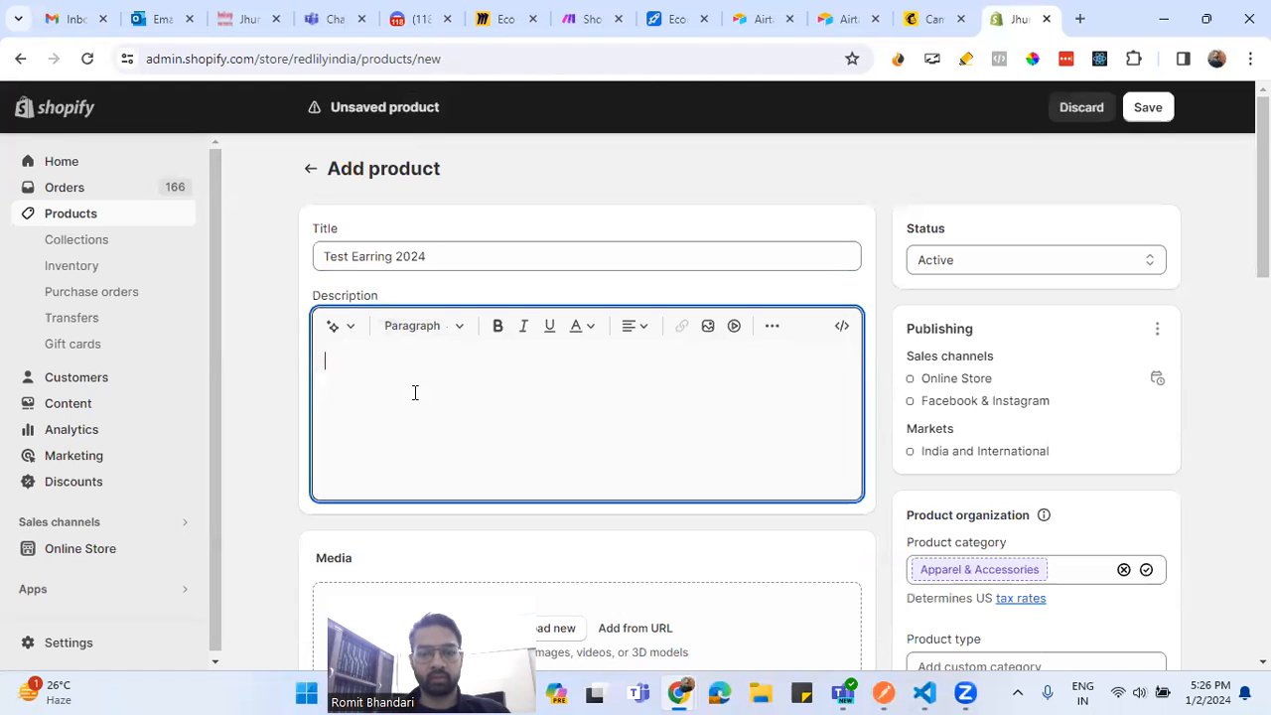
key(ctrl+v)
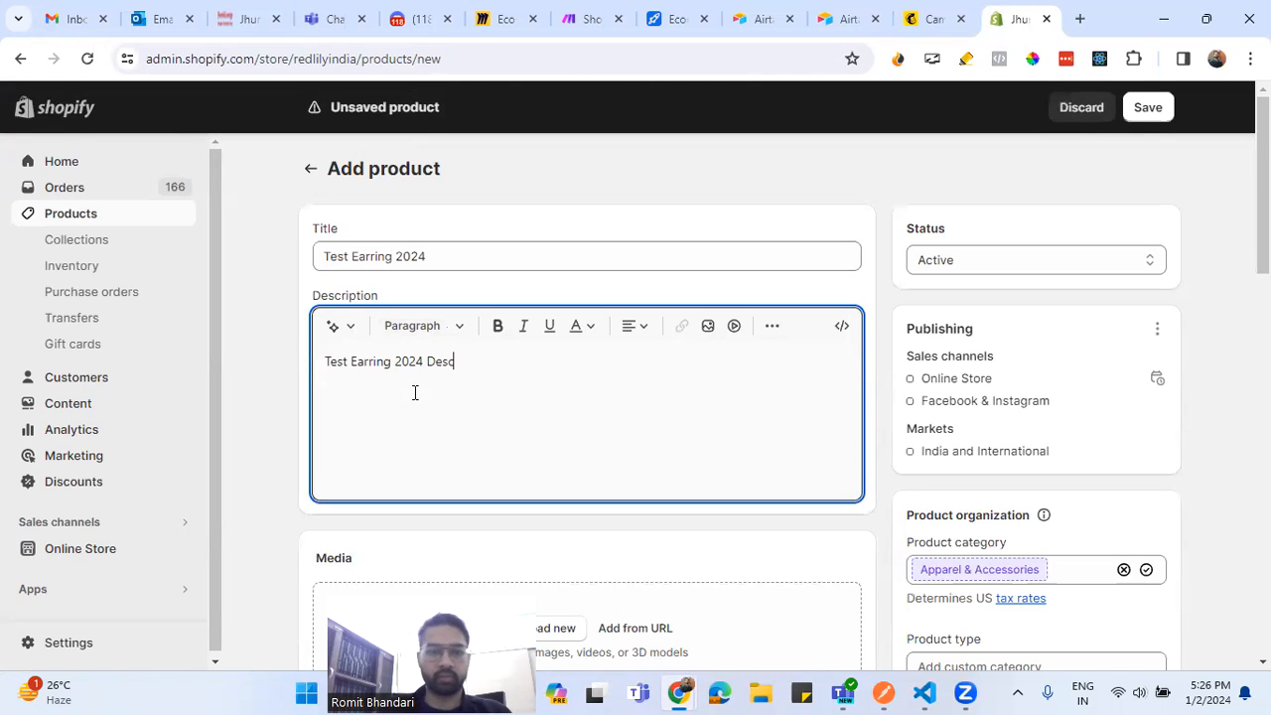
Set the product's price to 700, cost per item to 300 and compare-at price to 1000
scroll(647, 536, down, 3)
scroll(675, 499, down, 2)
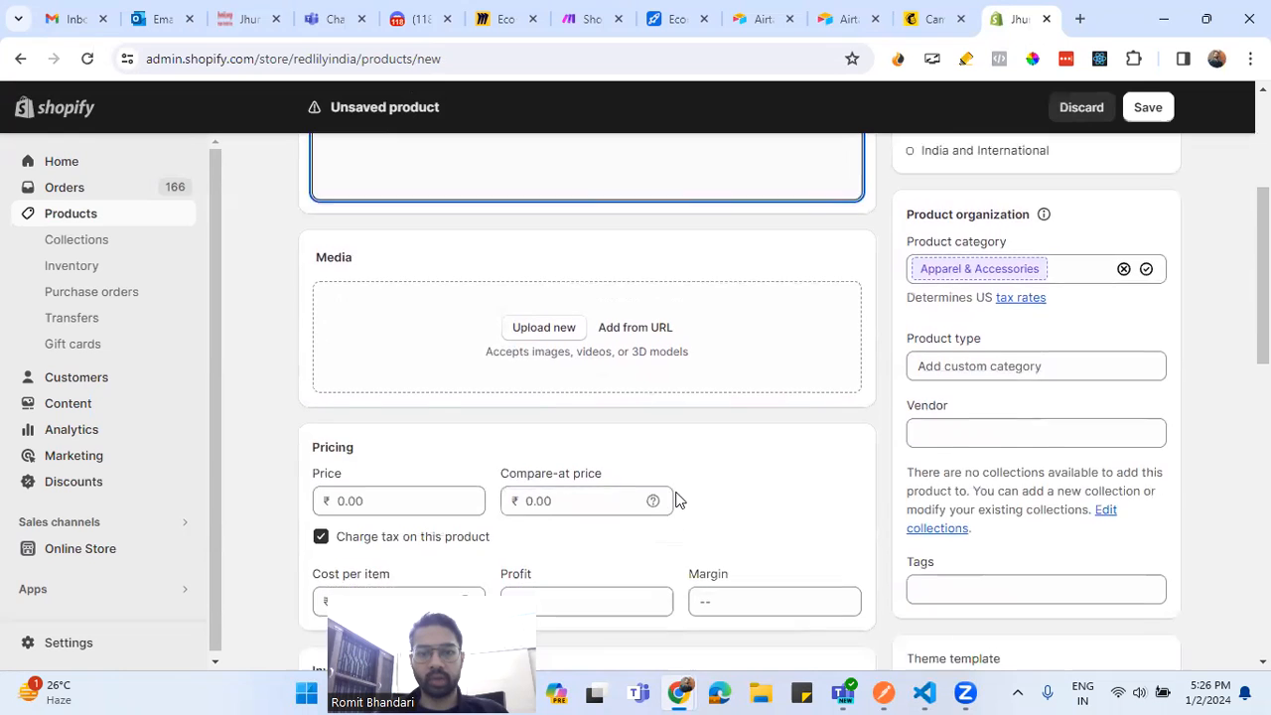
click(360, 335)
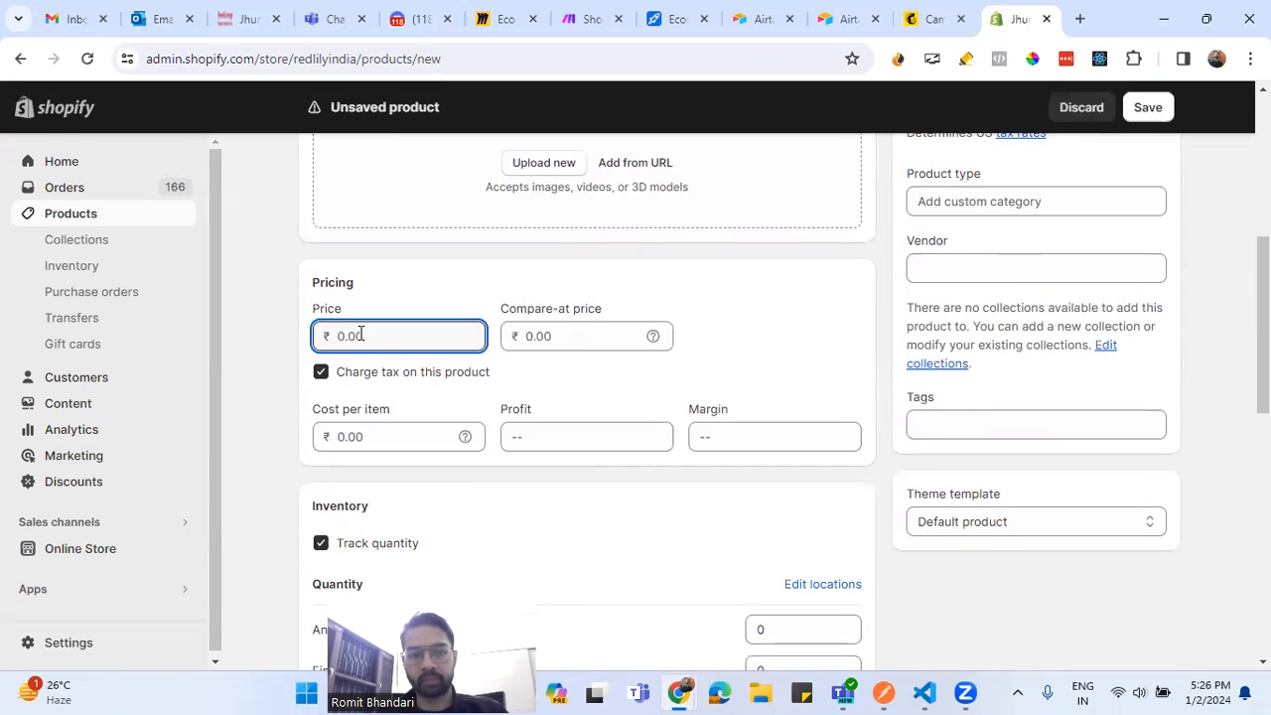
text(700)
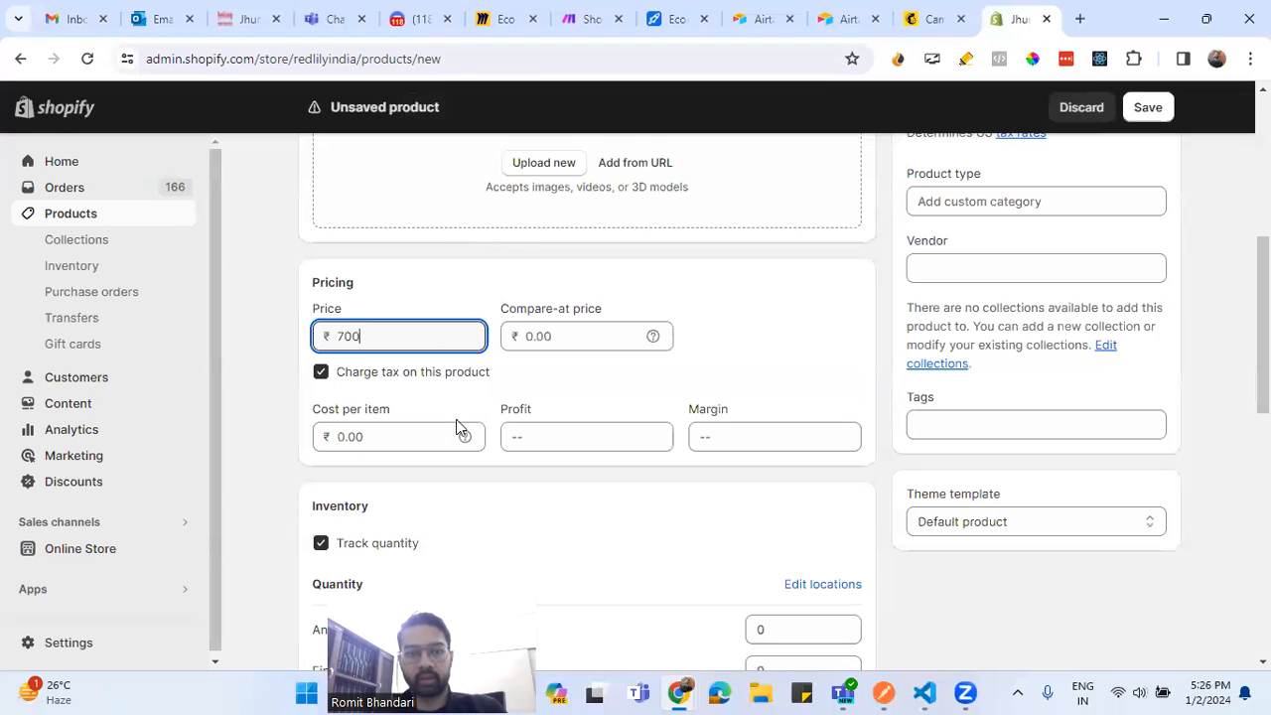
click(413, 433)
text(300)
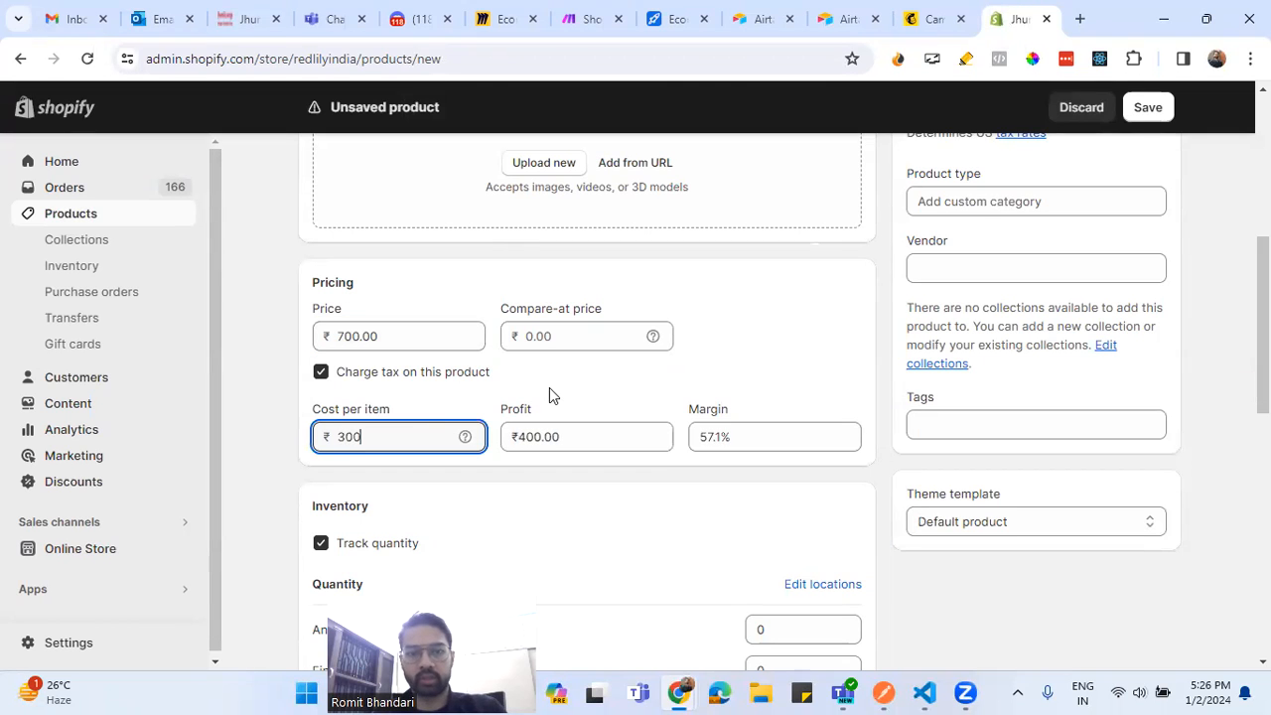
click(549, 390)
click(571, 337)
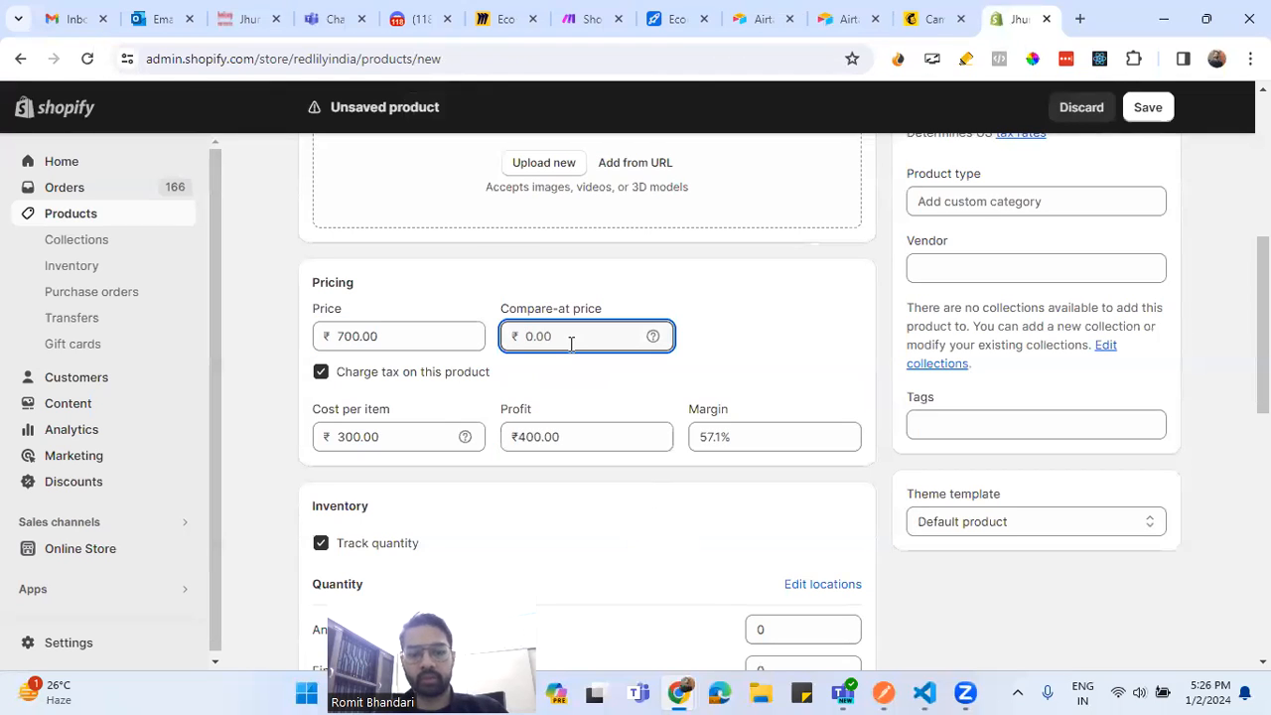
text(1000)
click(575, 389)
Try a quantity of 10 at the Anjali Collection location, and reset it to 0
scroll(594, 507, down, 4)
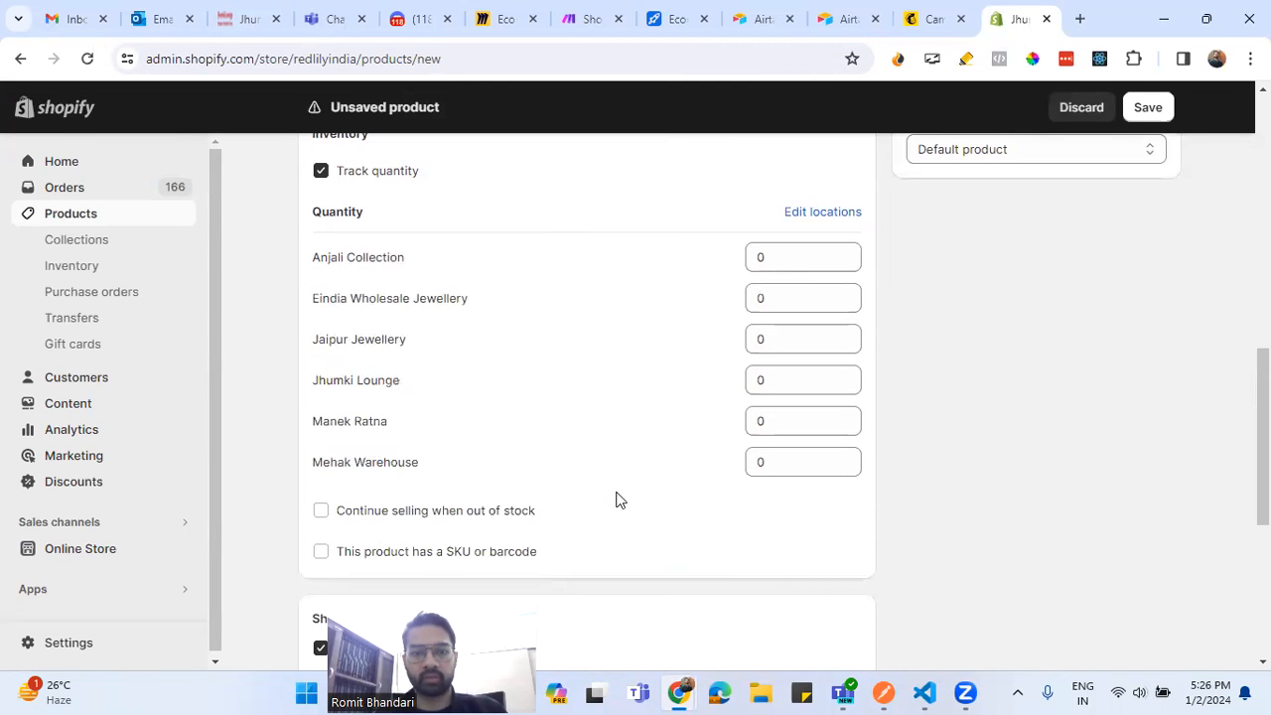
click(782, 259)
double_click(761, 259)
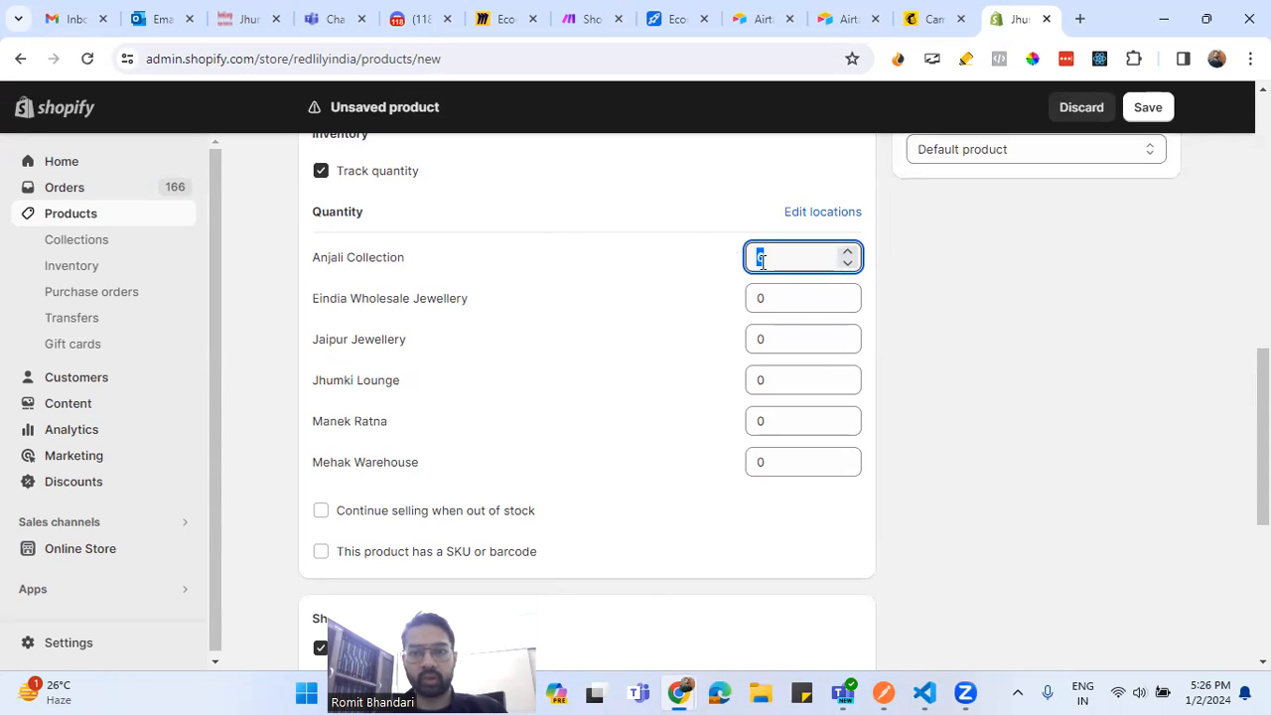
text(10)
click(692, 321)
scroll(656, 448, down, 4)
scroll(656, 452, up, 4)
double_click(796, 258)
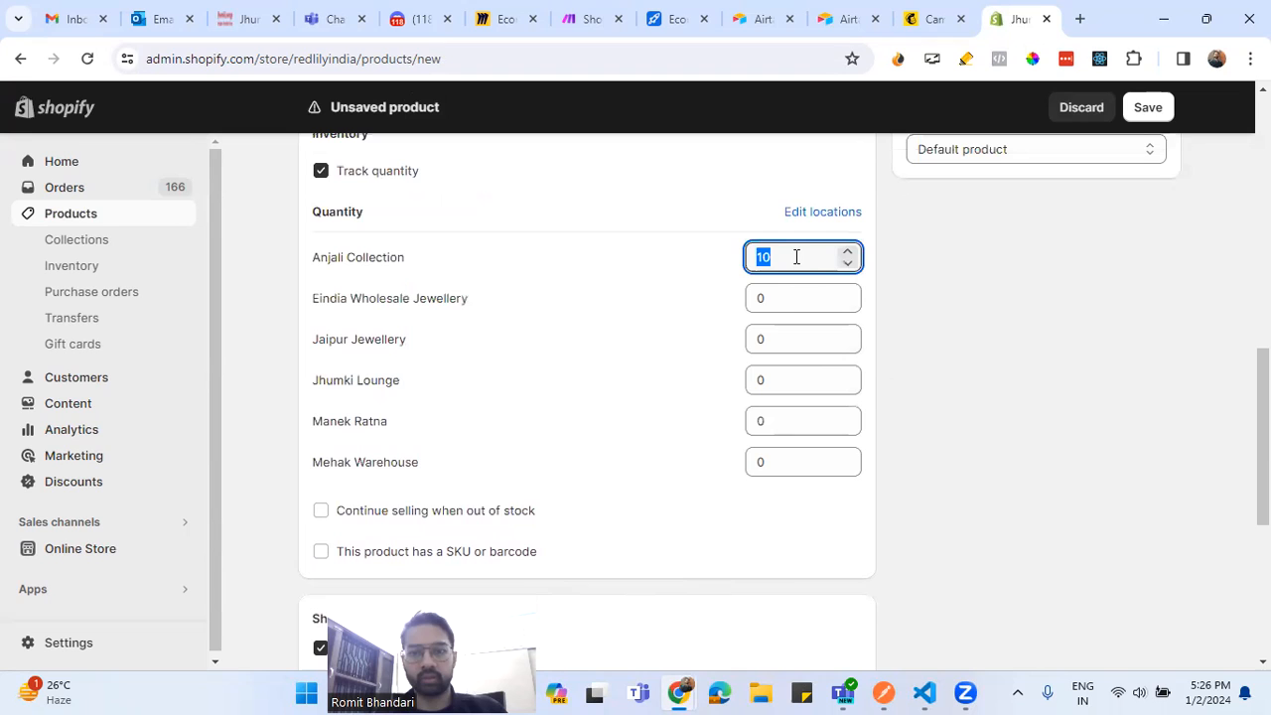
text(0)
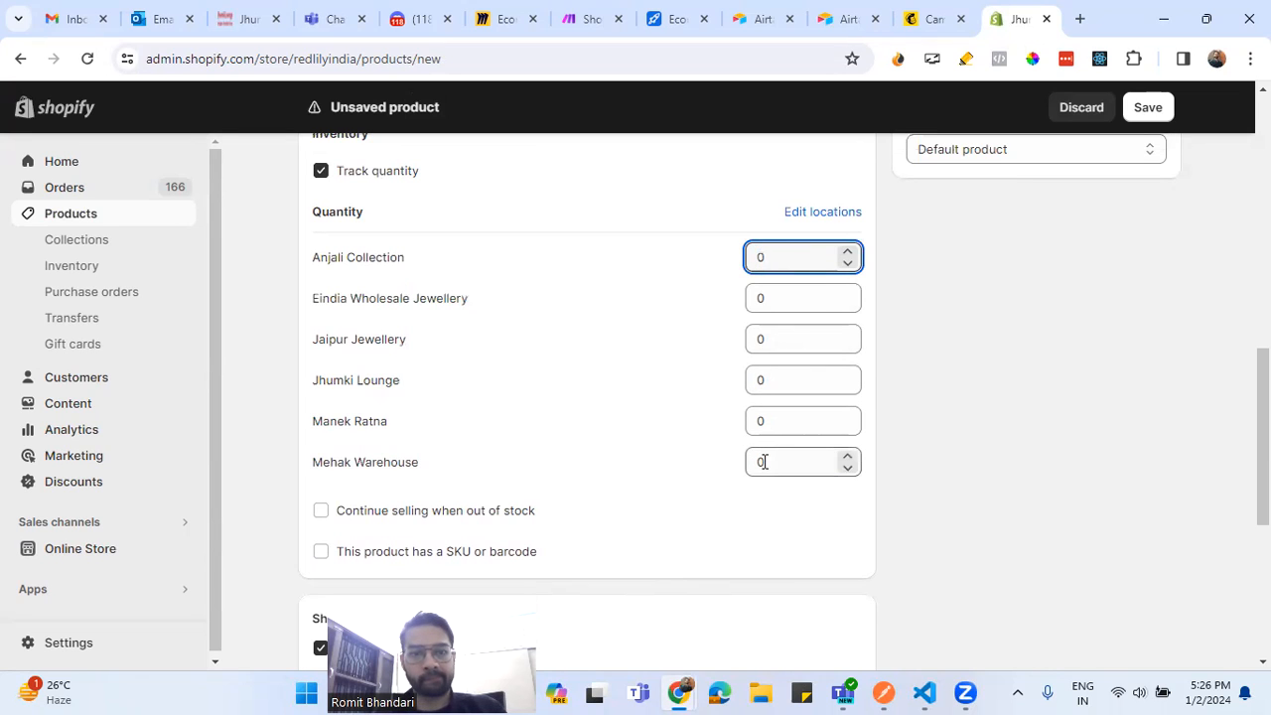
Set the product's quantity at the Jaipur Jewellery location to 10, and review the remaining shipping, variant and search listing sections
double_click(794, 343)
text(10)
click(698, 427)
scroll(698, 427, down, 4)
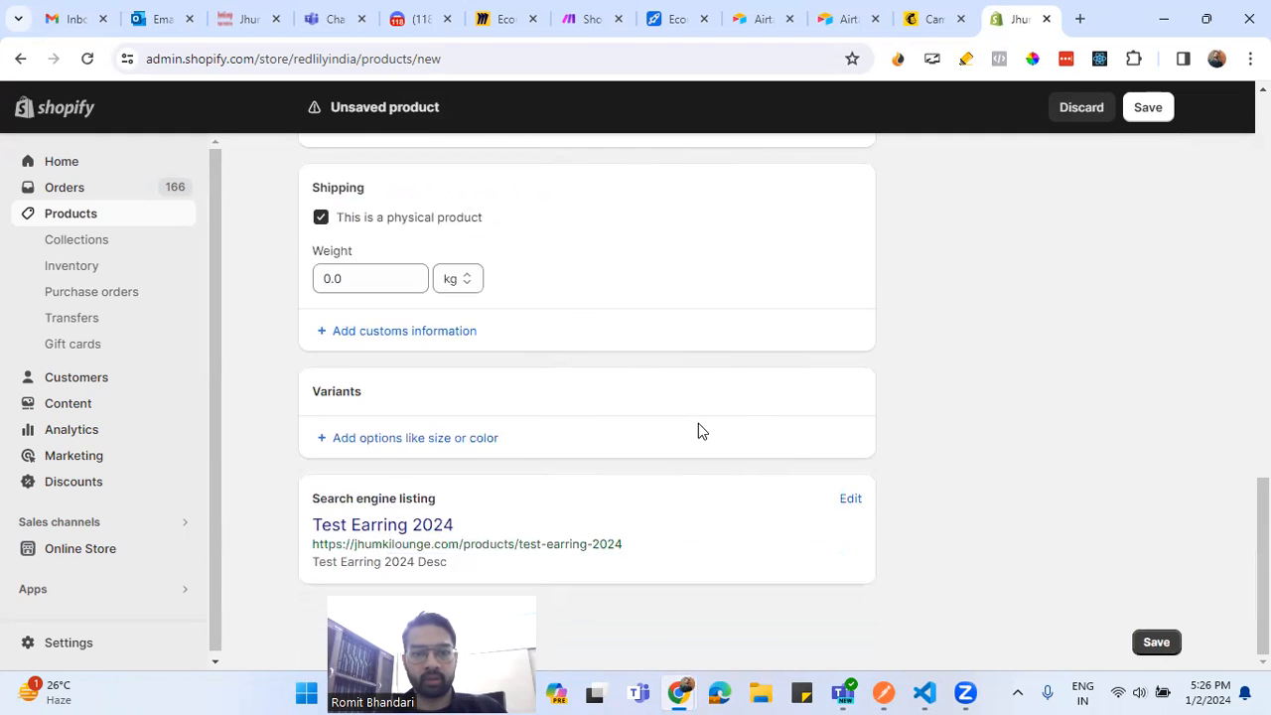
Set the product category of the test earring to Apparel & Accessories
scroll(698, 423, up, 15)
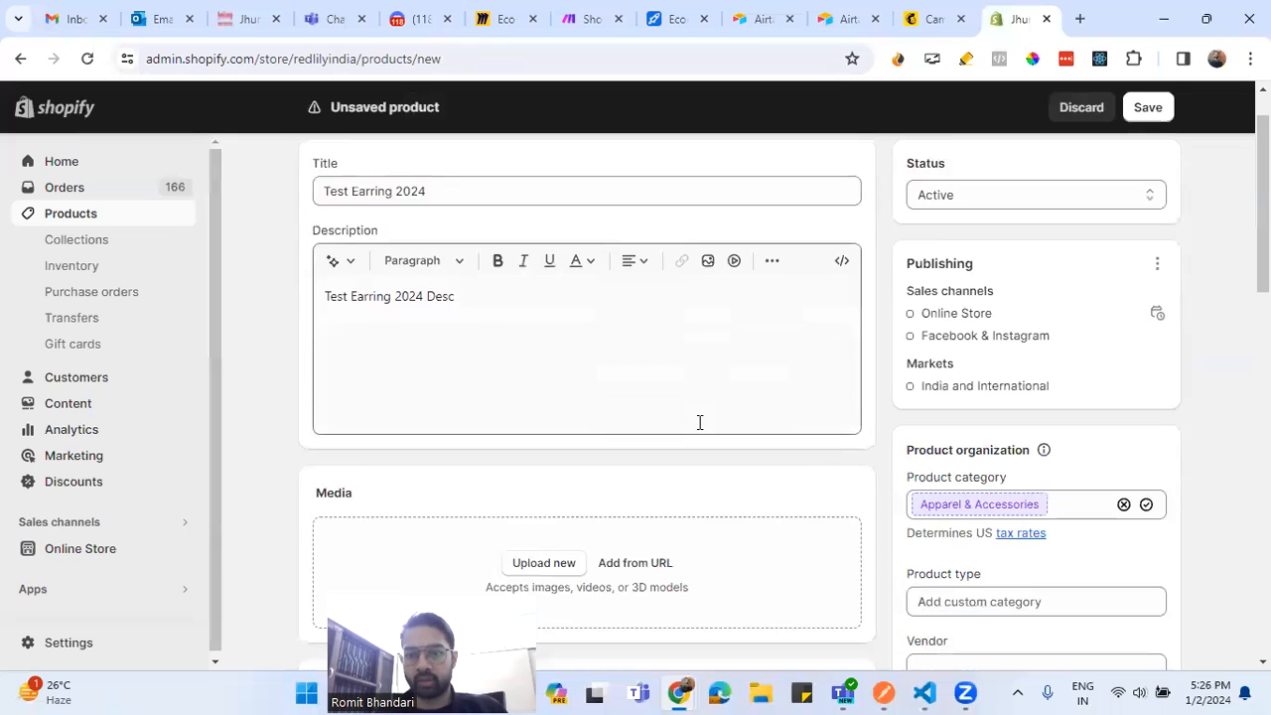
scroll(700, 422, down, 2)
click(1068, 385)
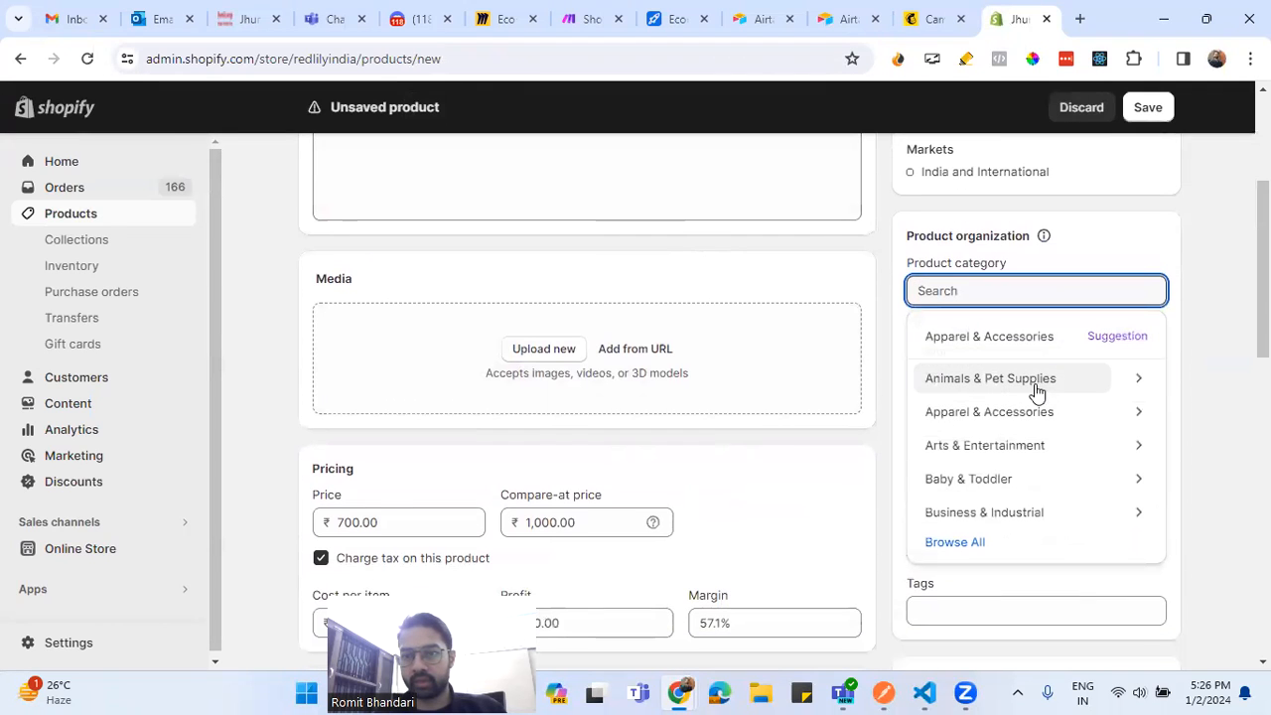
click(1092, 260)
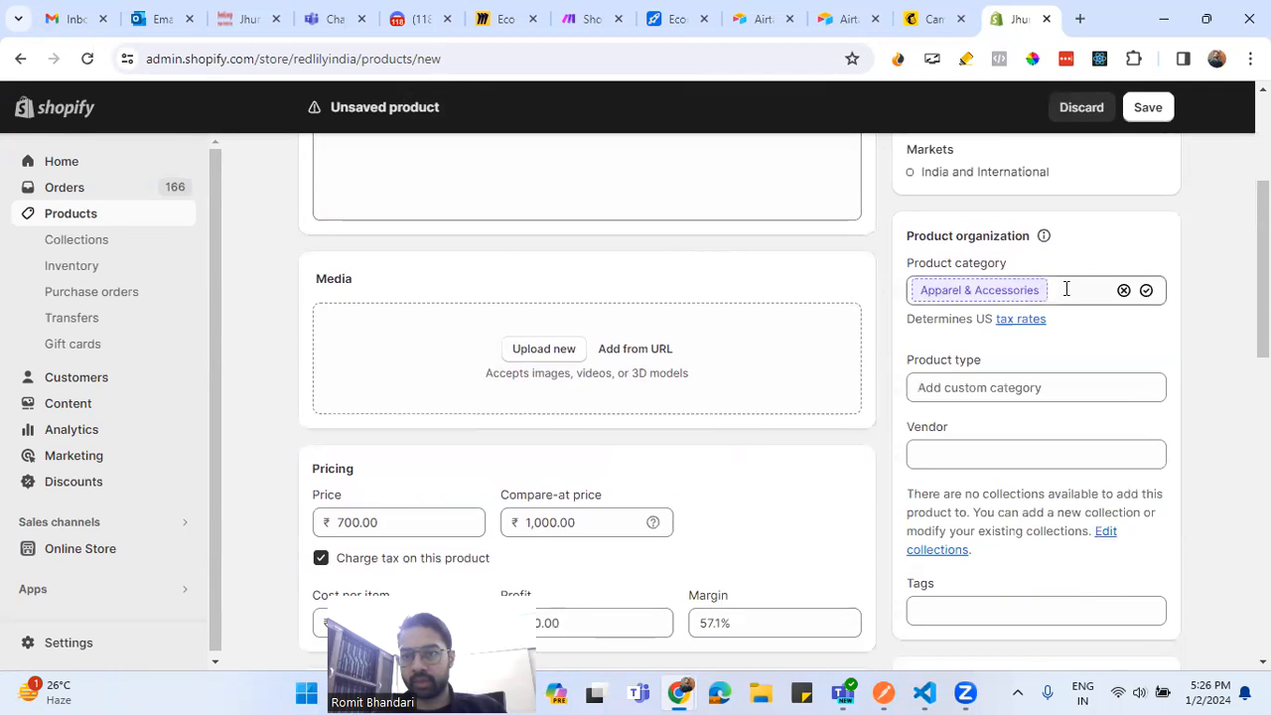
click(1063, 287)
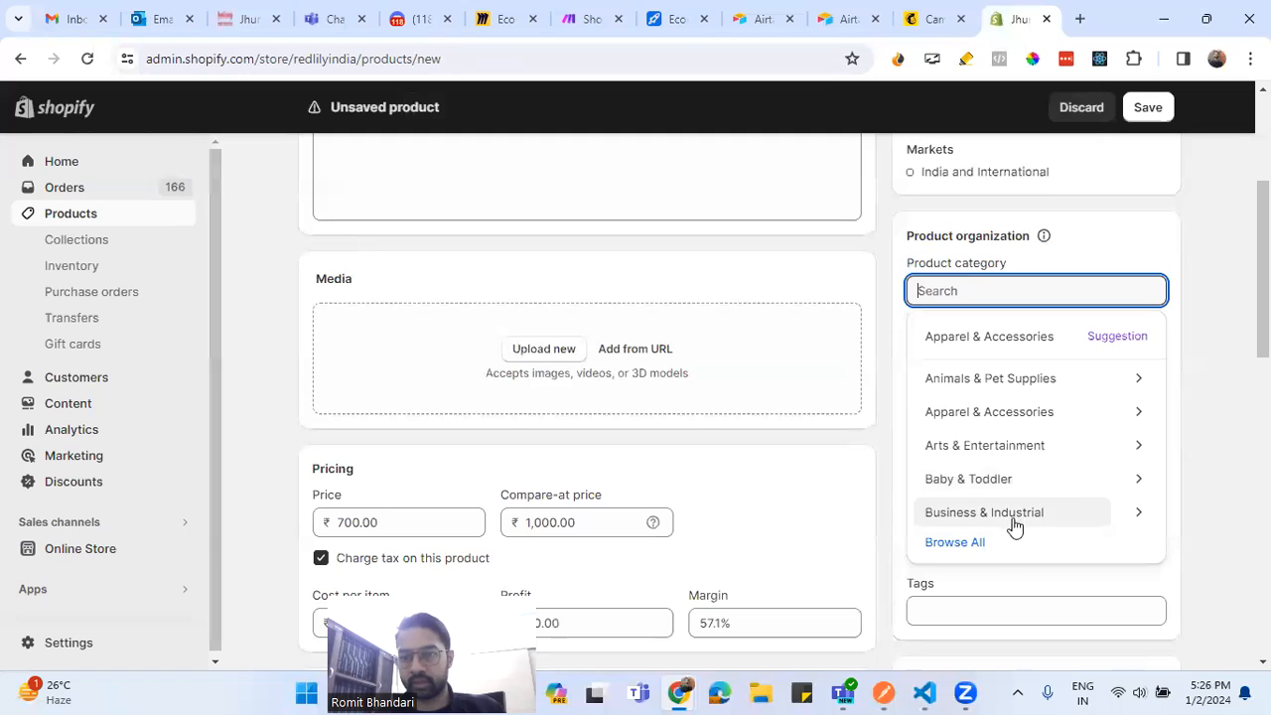
click(1043, 417)
Look through the available product types and set the product type to Oxidised Earring
click(1048, 399)
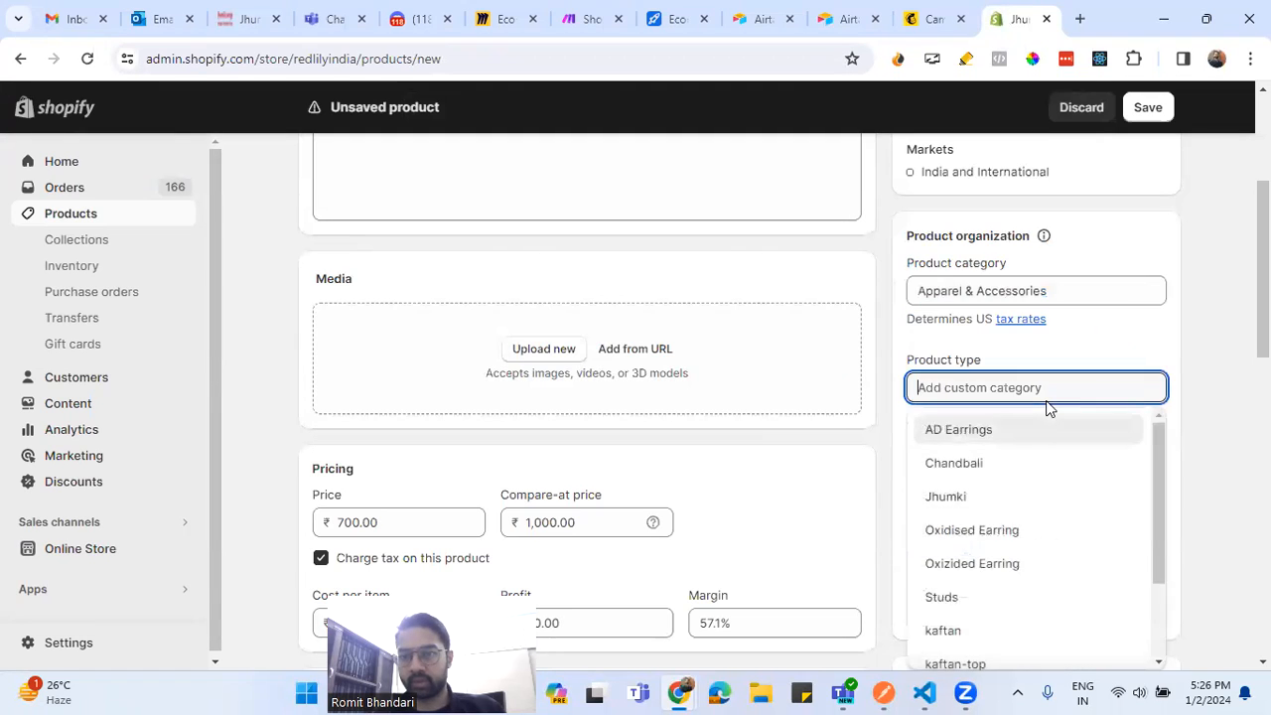
scroll(1013, 494, down, 1)
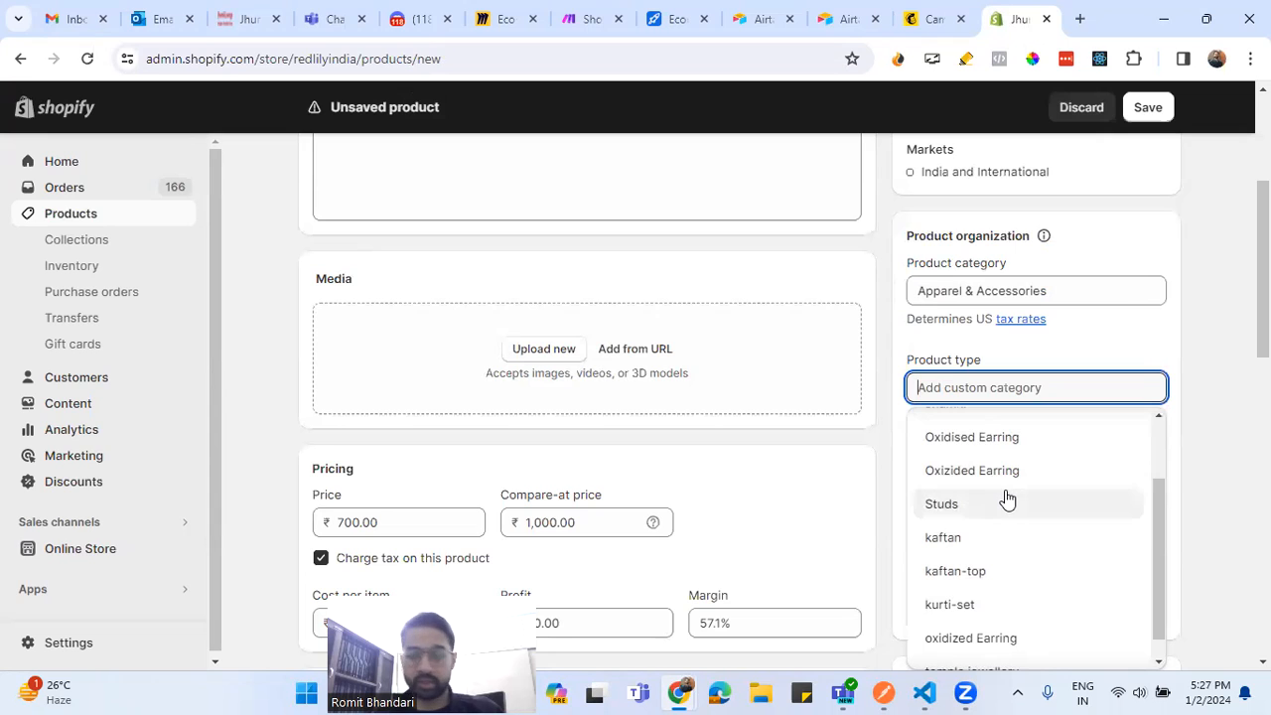
scroll(1015, 494, up, 1)
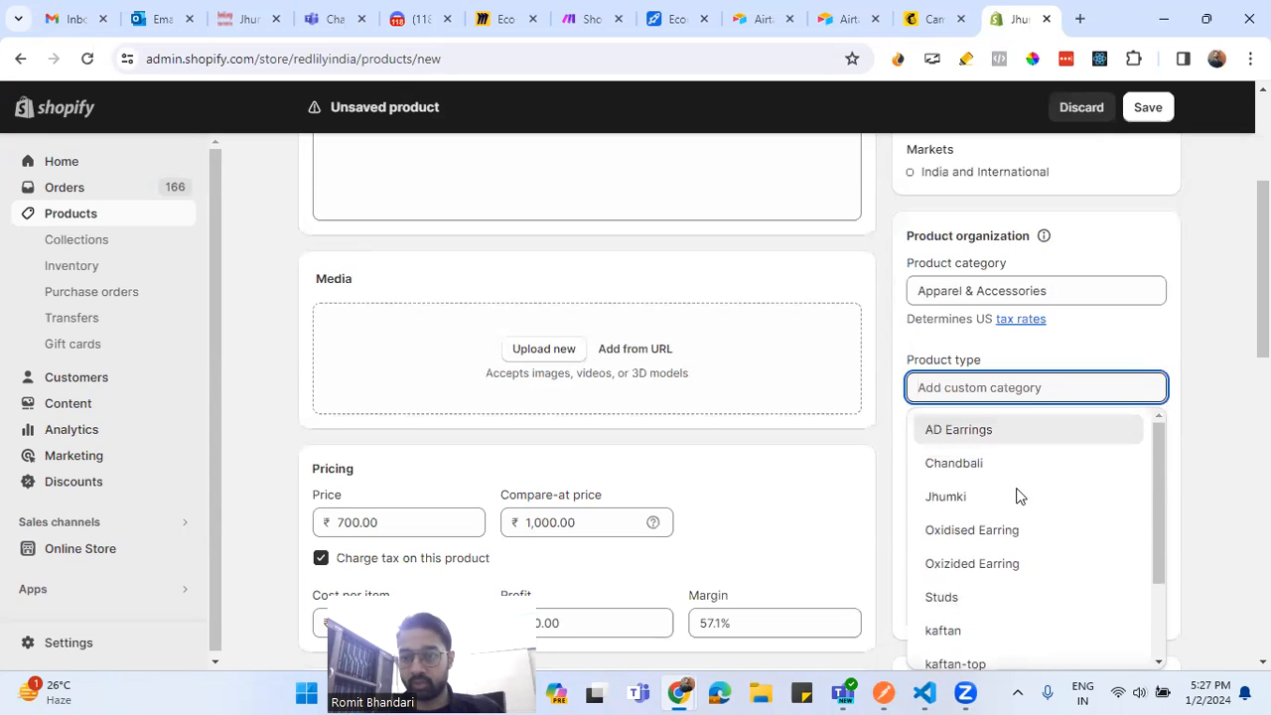
scroll(1015, 562, down, 2)
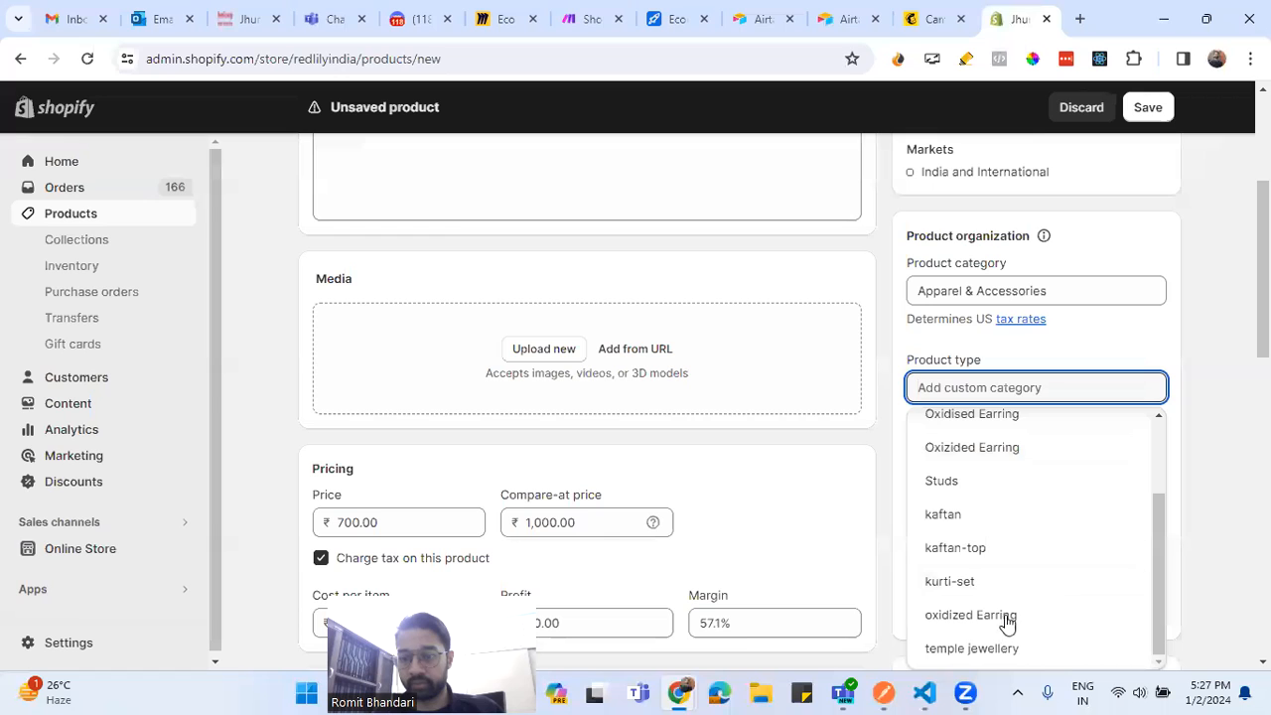
scroll(1038, 550, up, 1)
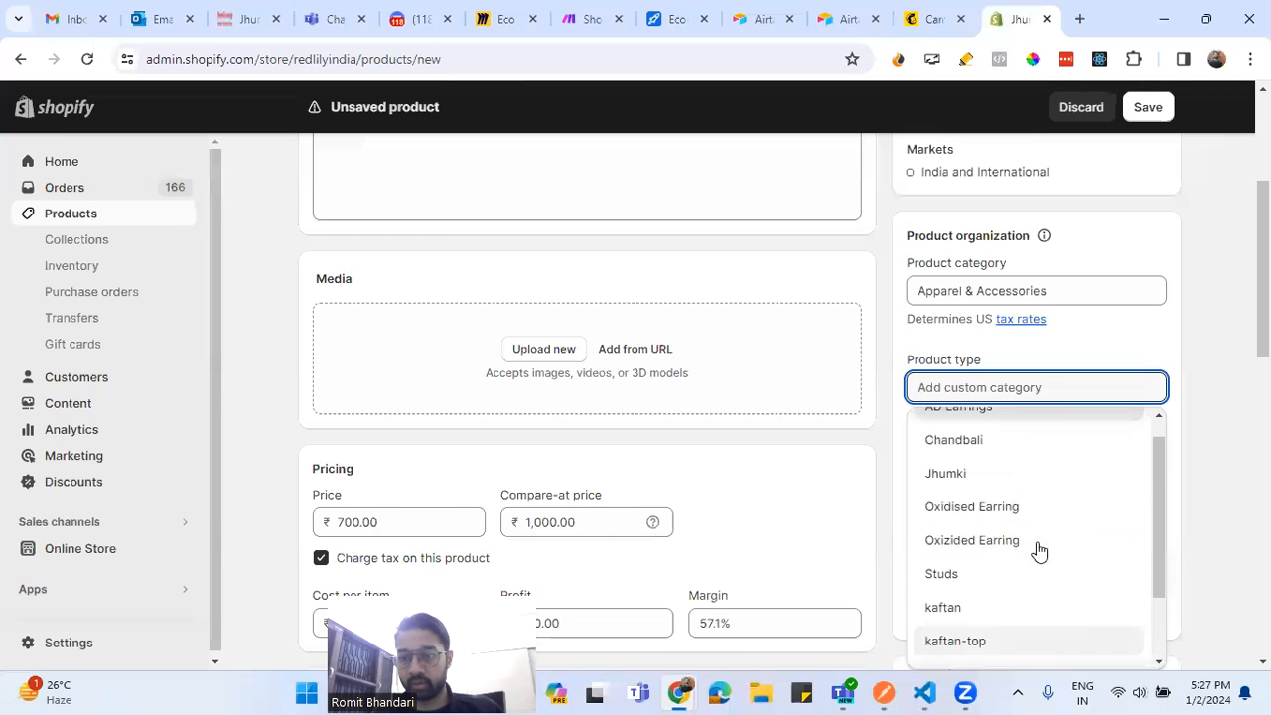
click(1007, 522)
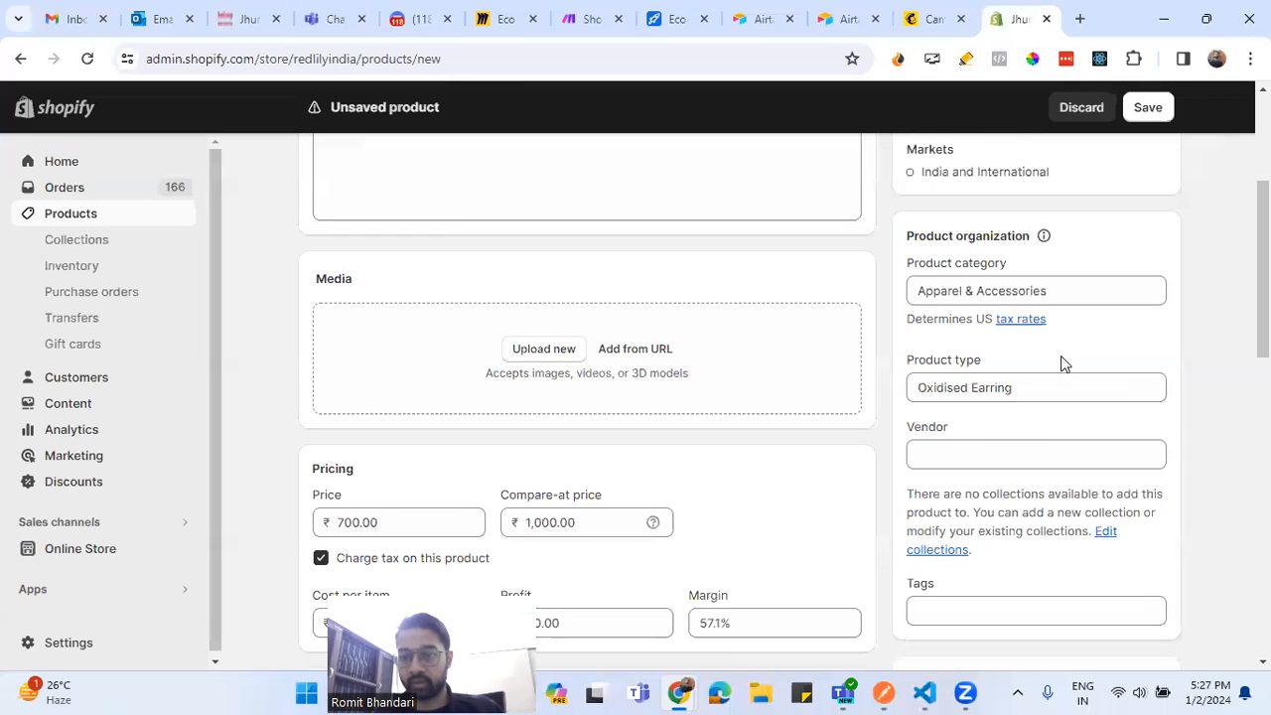
Set the product's vendor to jaipur Jewellery
scroll(1033, 427, down, 2)
click(986, 263)
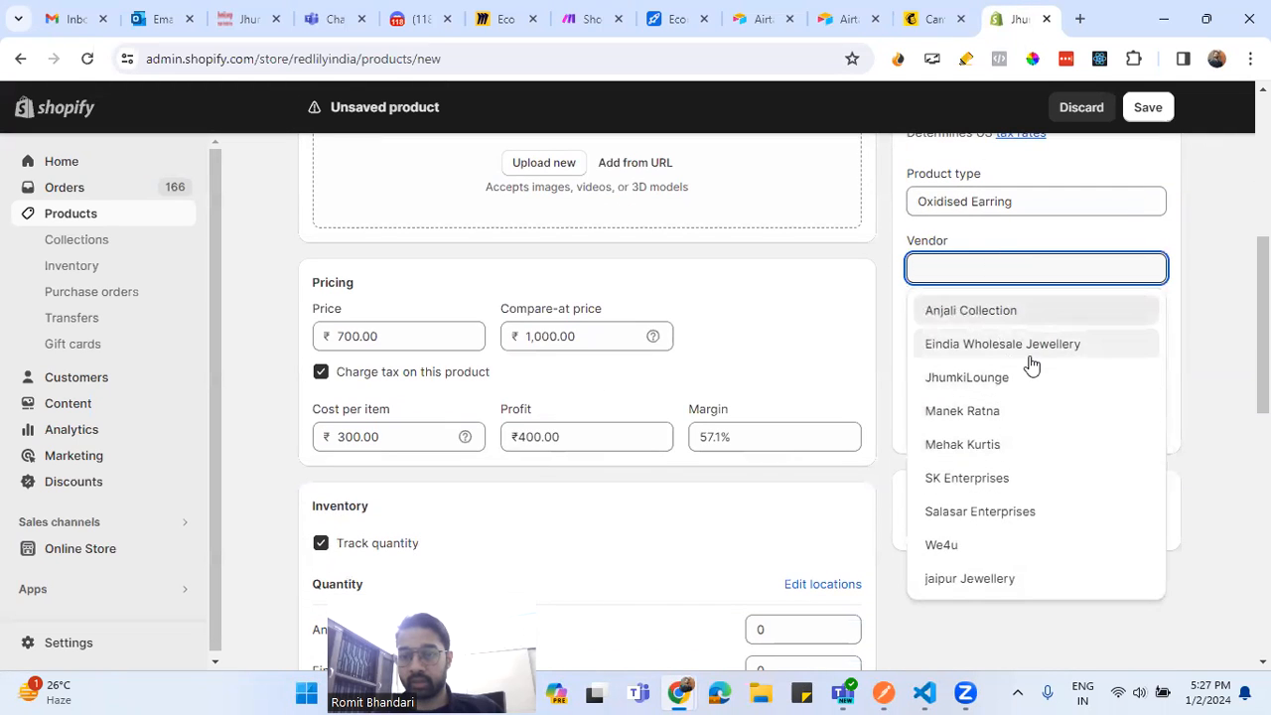
click(970, 578)
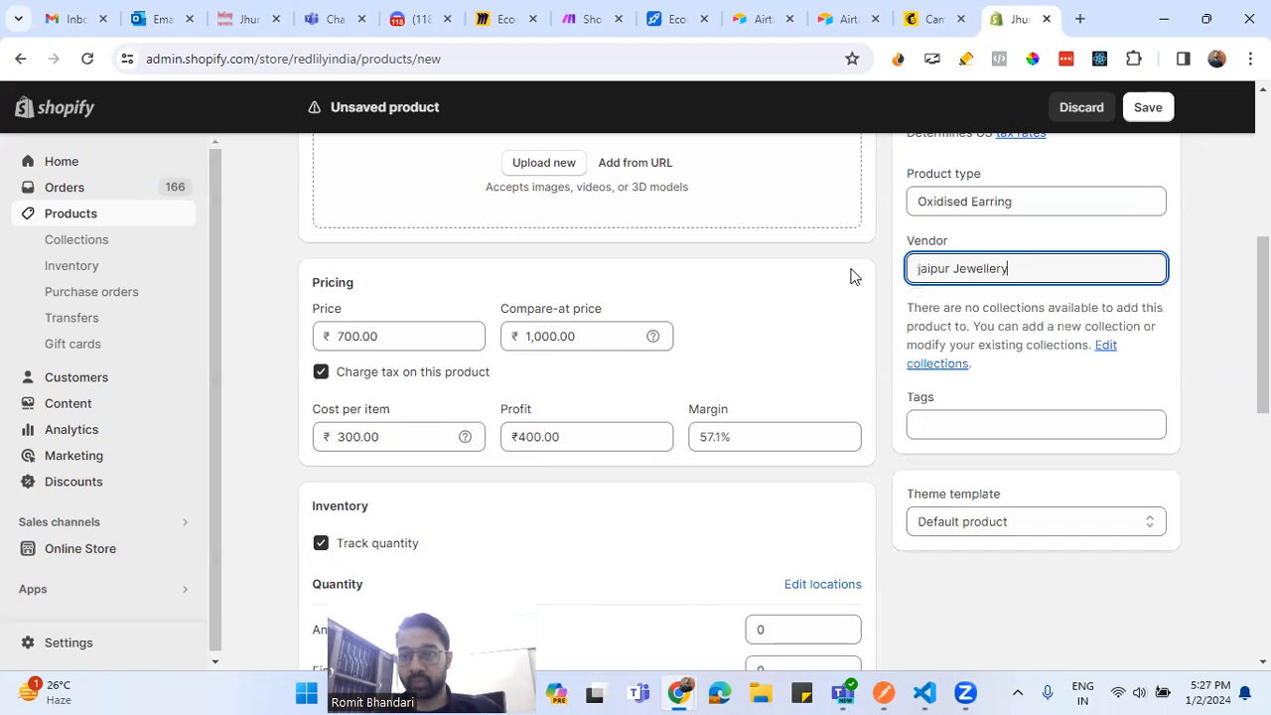
Add the tags jewellery and latest to the product
click(1001, 399)
scroll(1012, 417, down, 2)
scroll(1013, 417, down, 1)
click(999, 238)
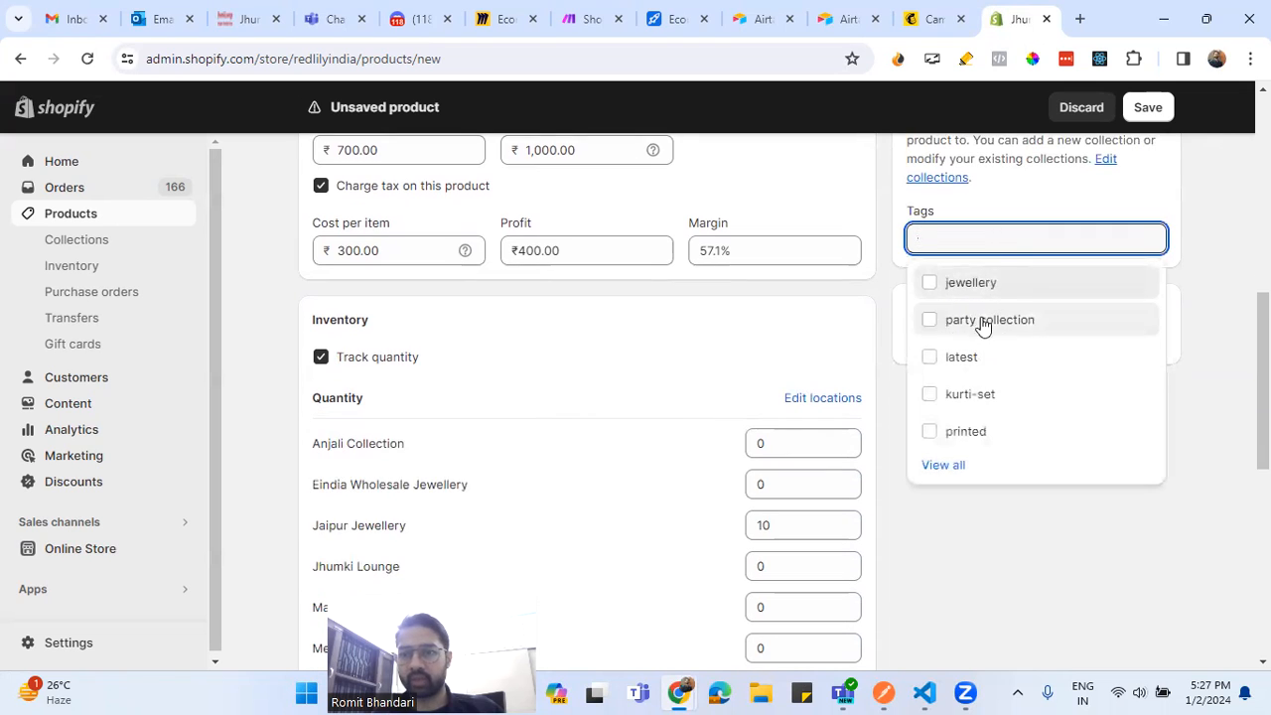
click(937, 286)
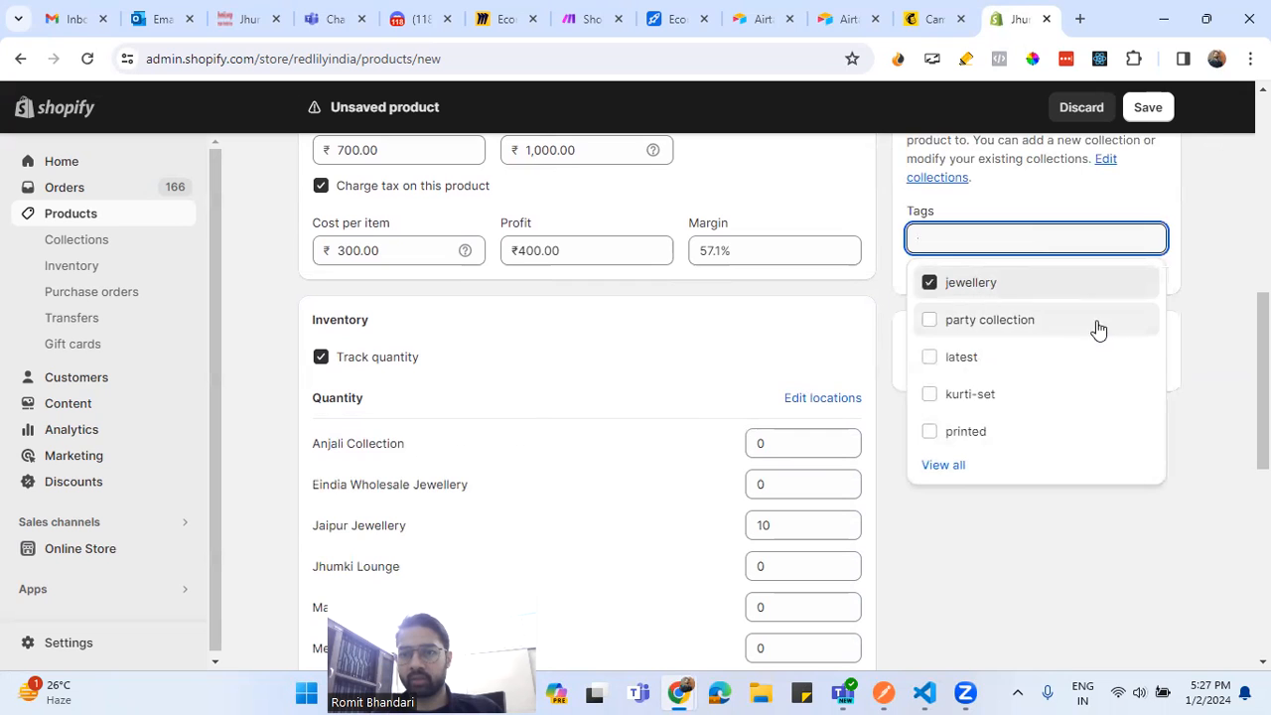
click(929, 356)
click(1048, 205)
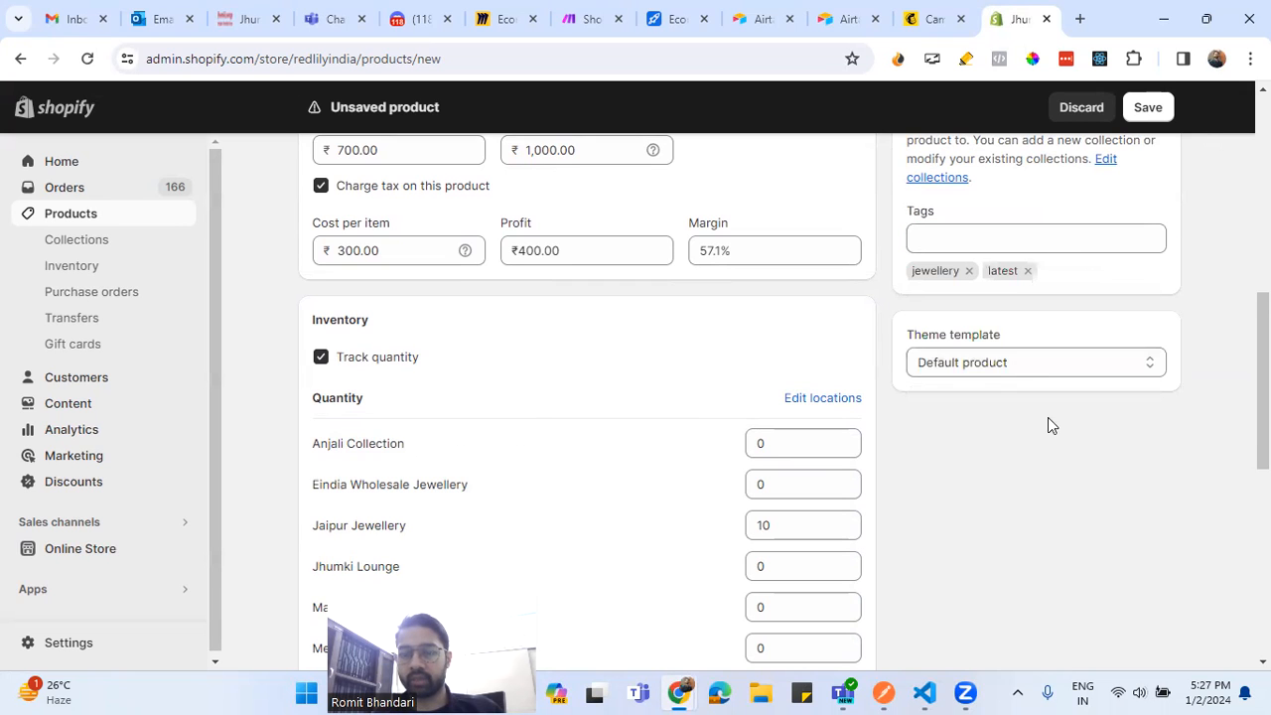
scroll(695, 357, up, 10)
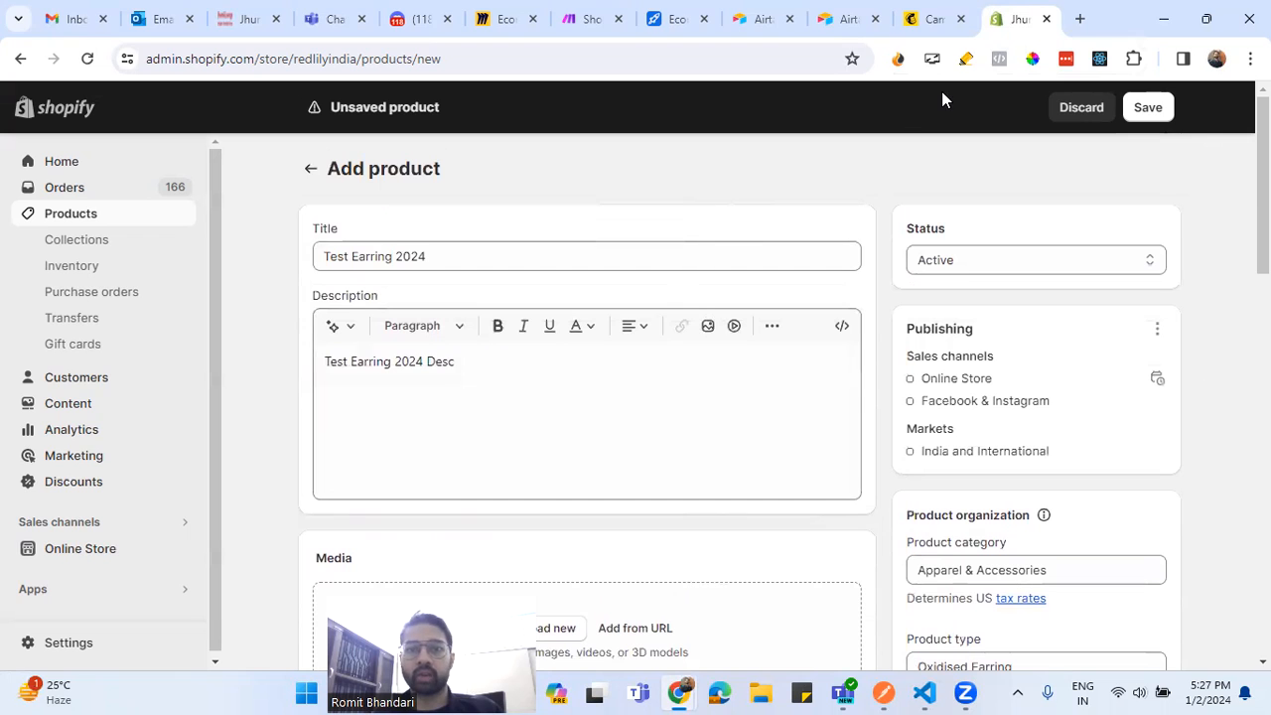
Switch to Make and run the Shopify To Airtable Create Product scenario twice, inspecting the Shopify module's output between the runs
click(616, 14)
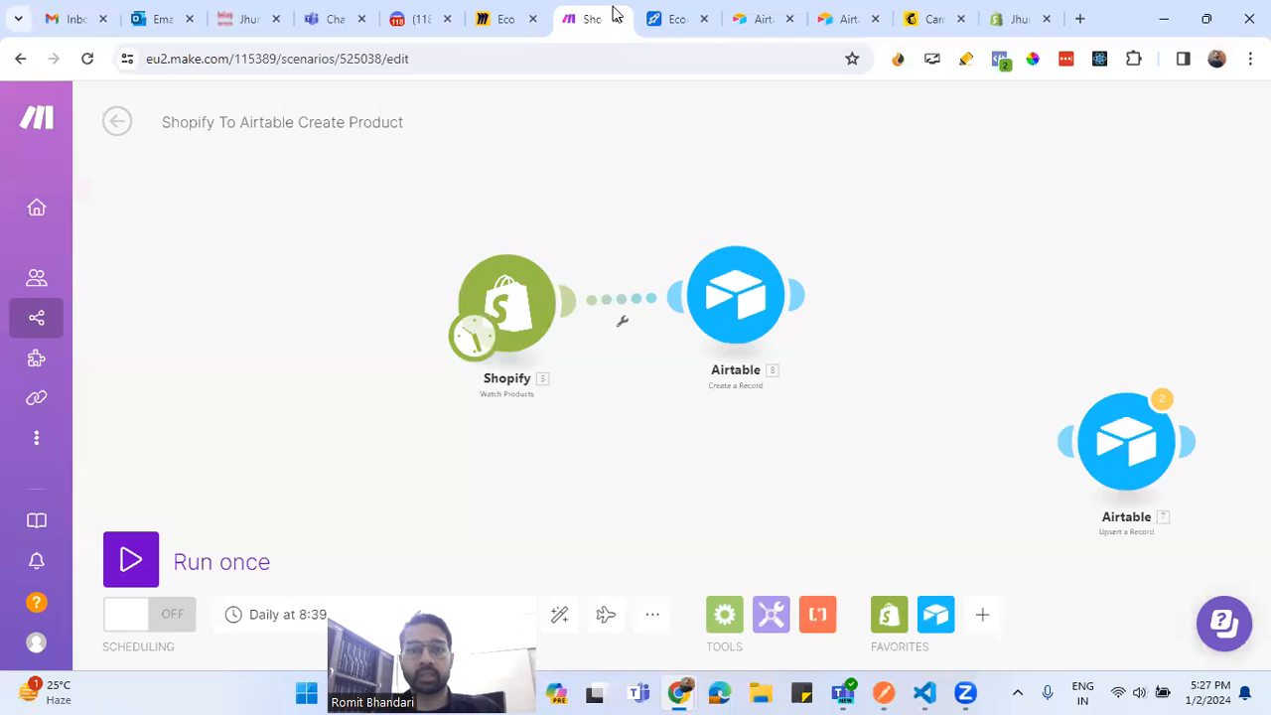
click(130, 559)
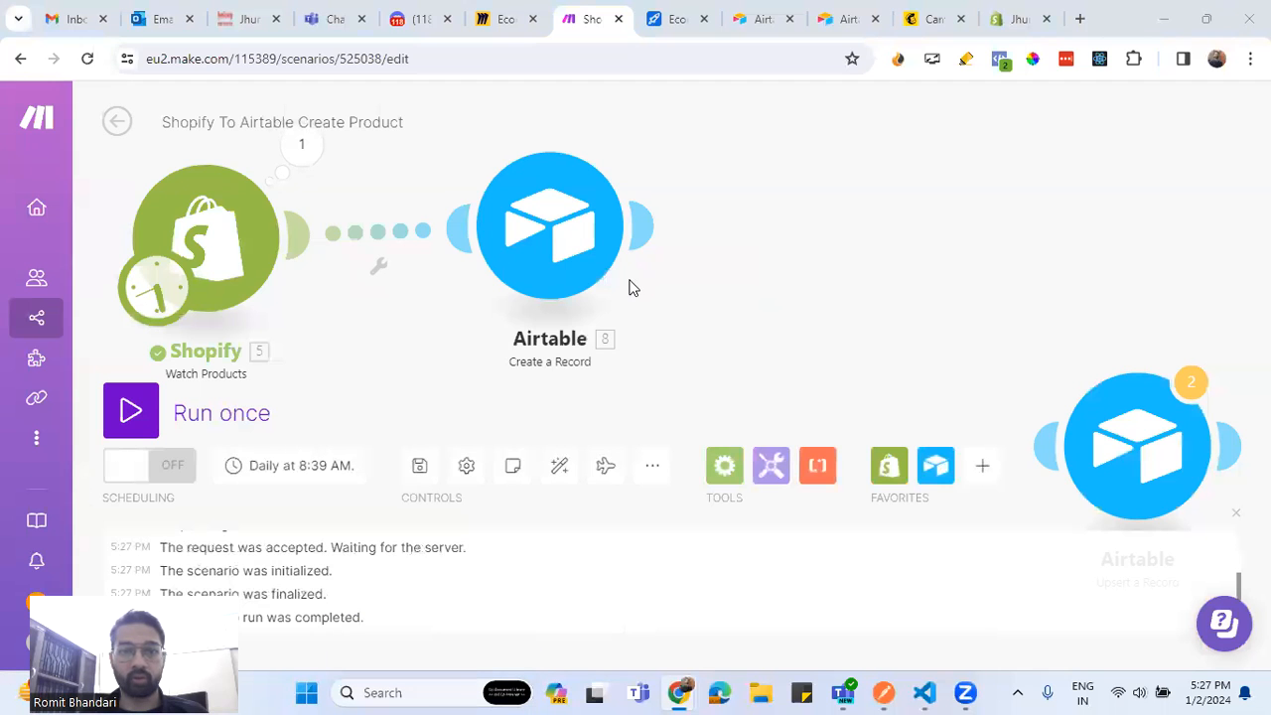
right_click(589, 192)
click(308, 149)
click(308, 149)
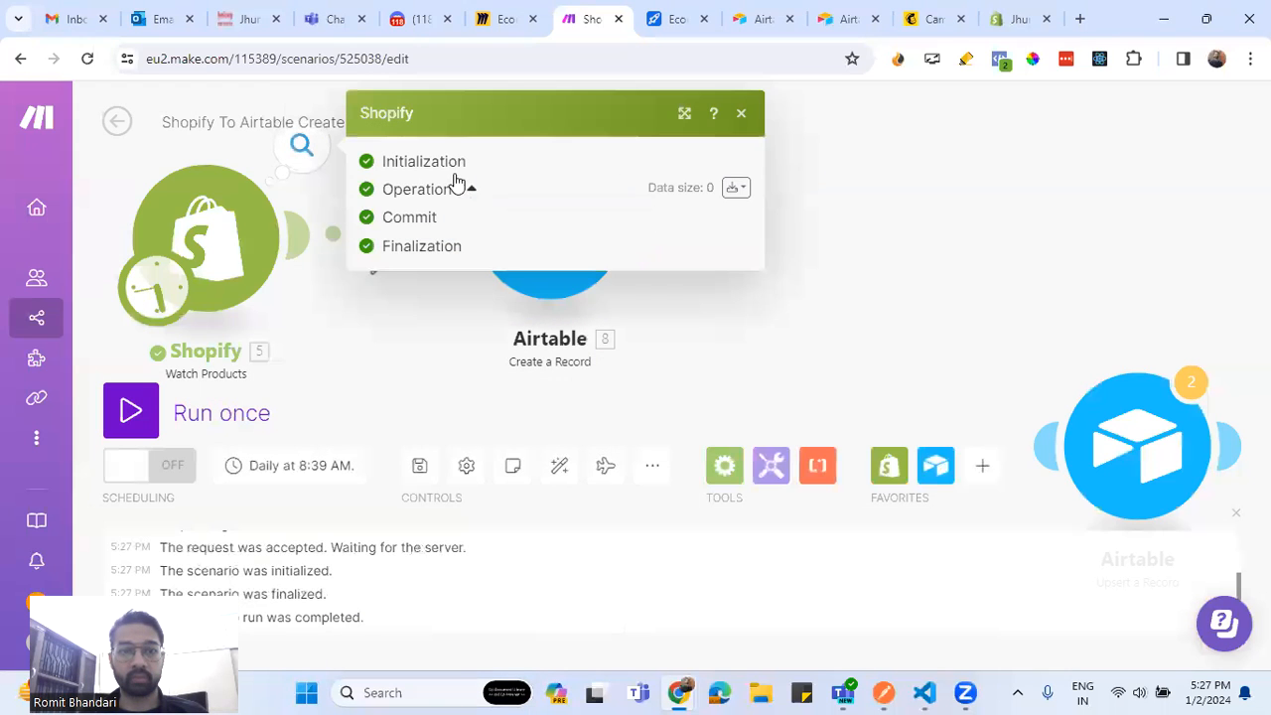
click(741, 115)
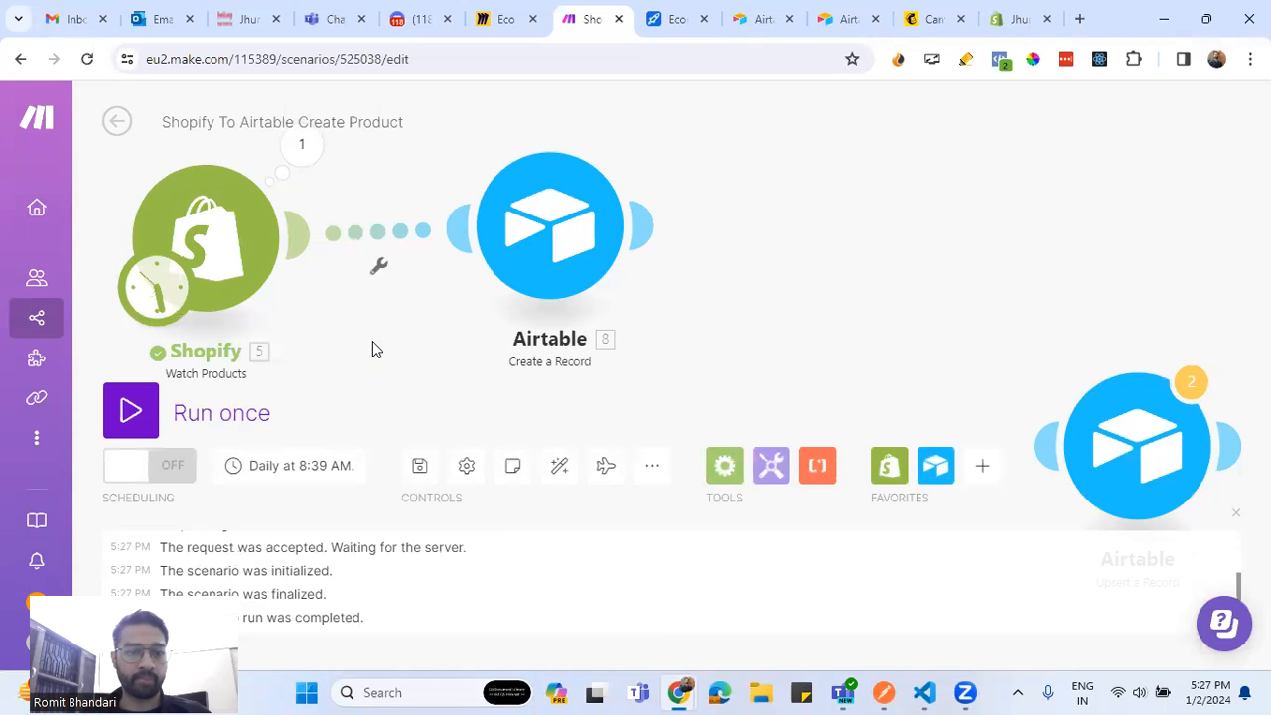
click(144, 422)
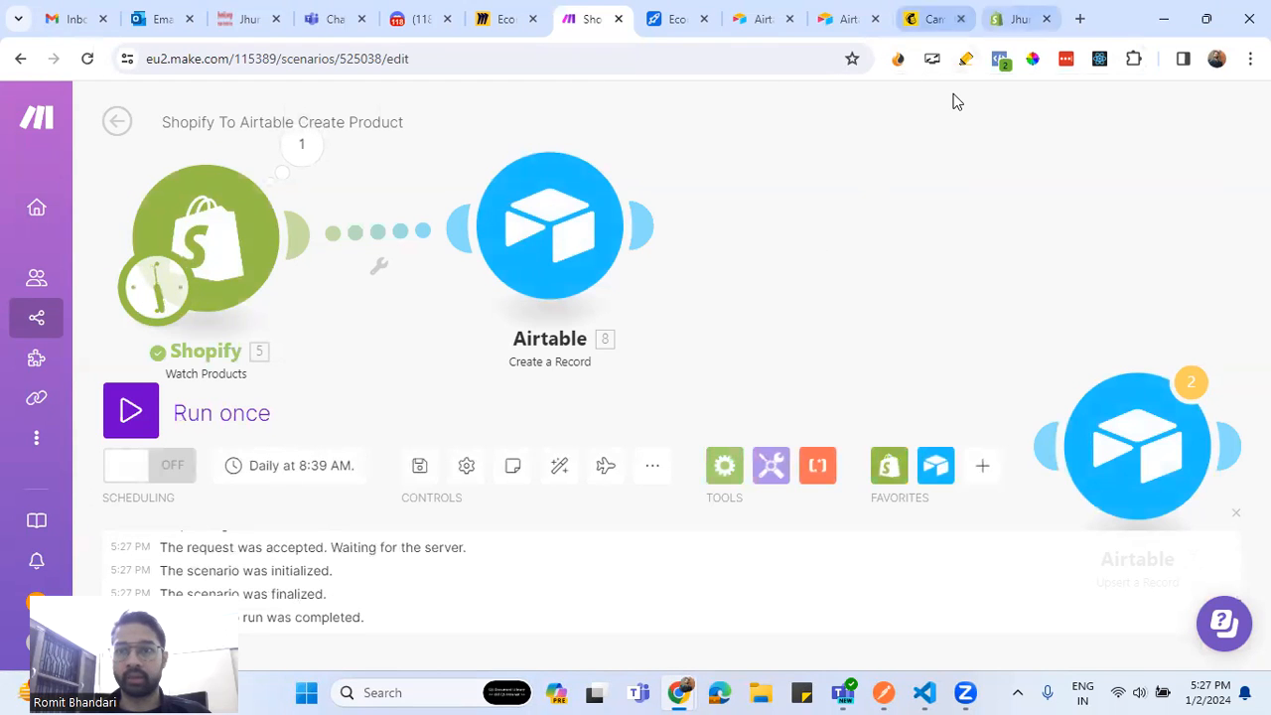
Save the Test Earring 2024 product in Shopify, and run the Shopify To Airtable Create Product scenario once in Make
click(1017, 19)
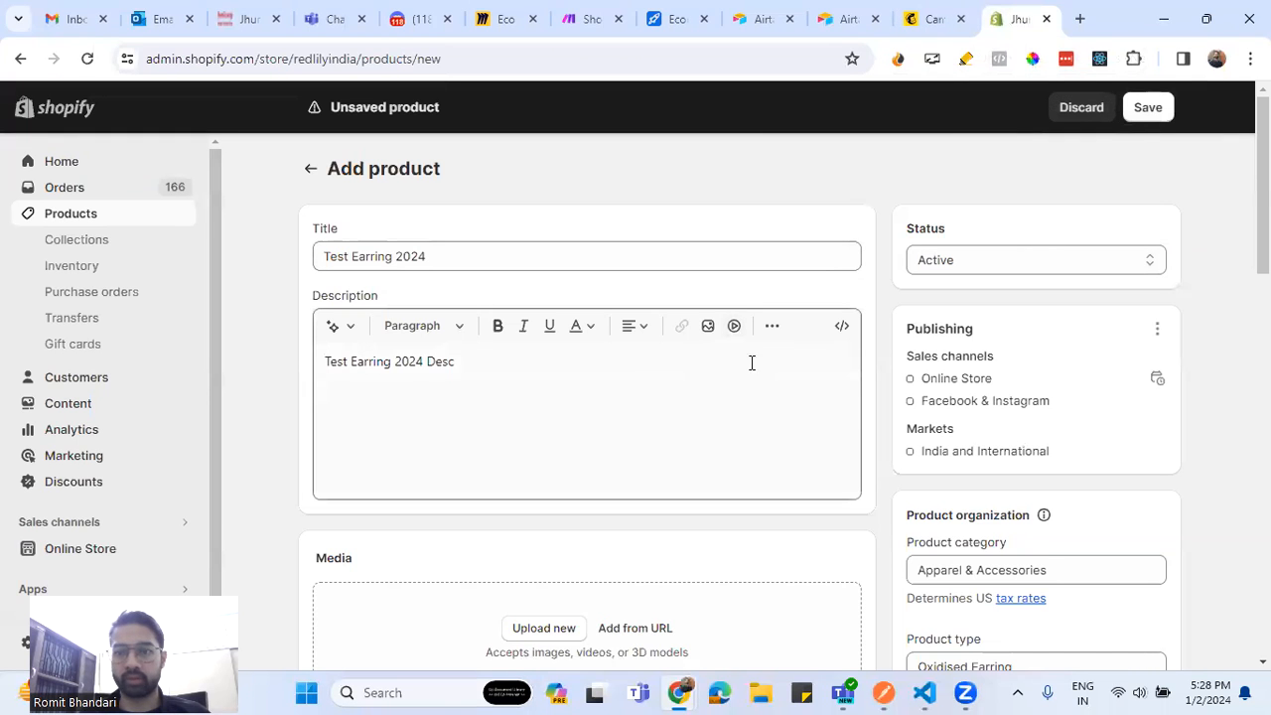
click(1146, 109)
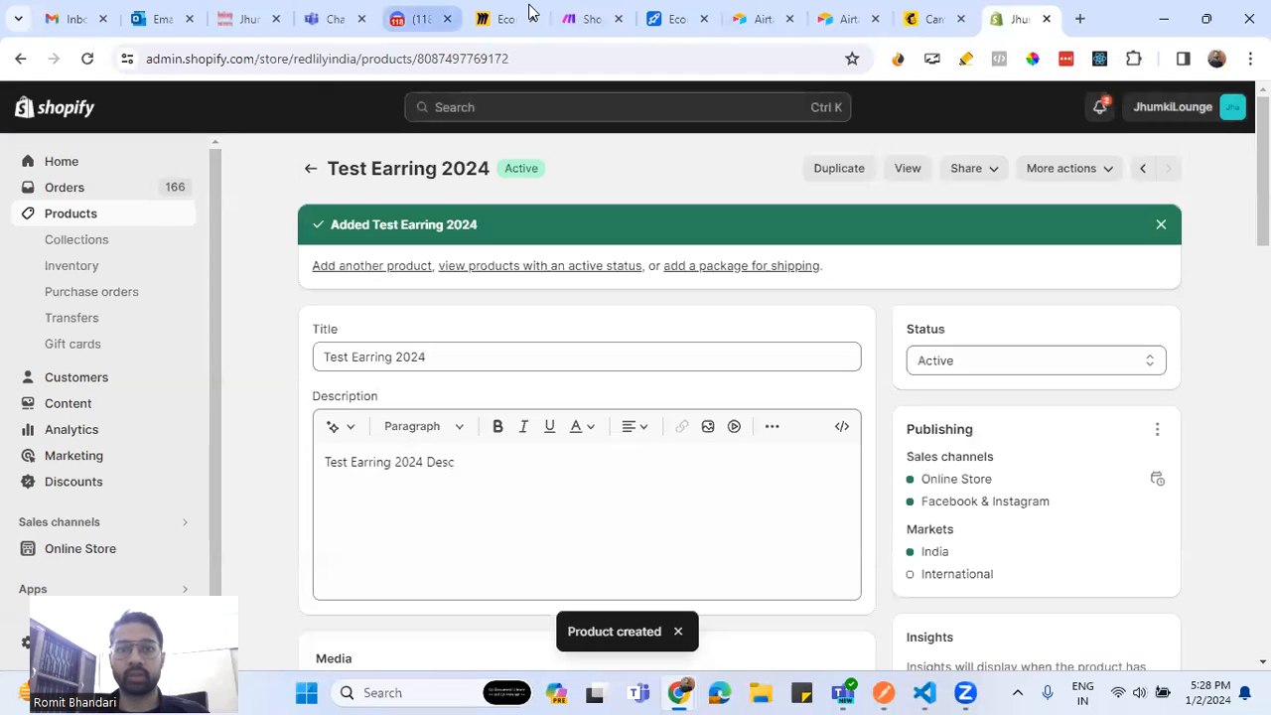
click(592, 19)
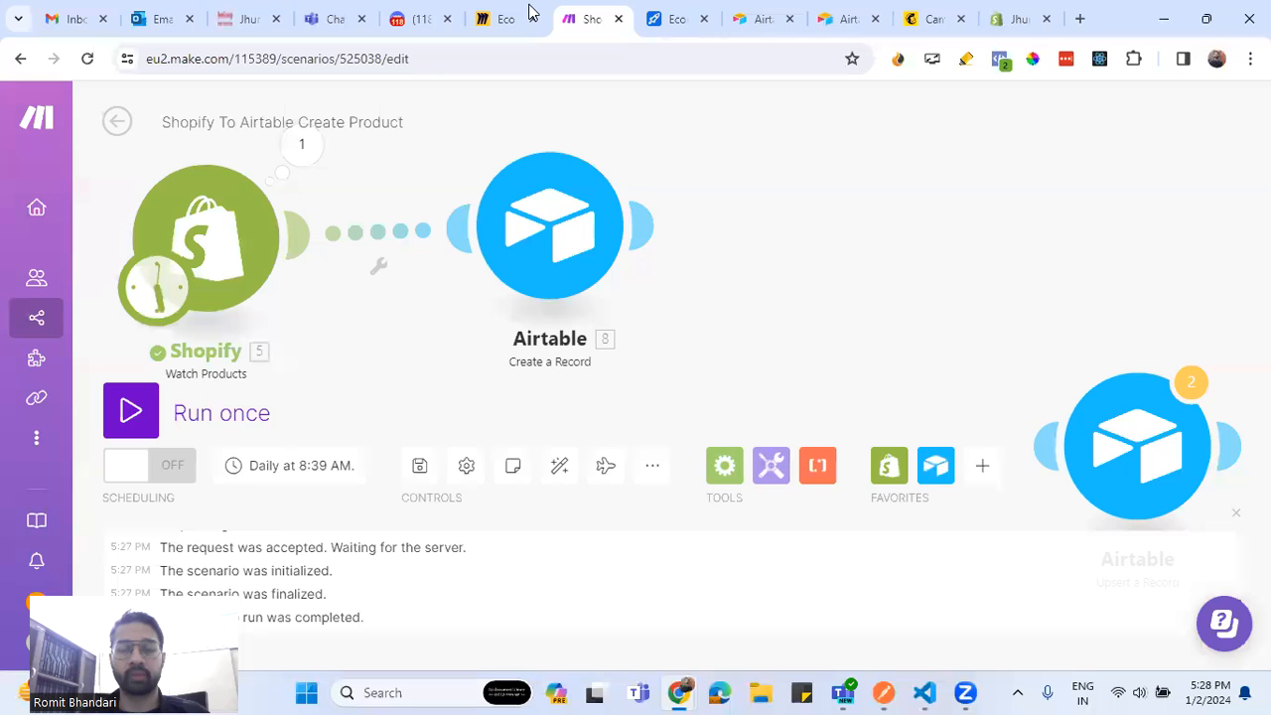
click(124, 413)
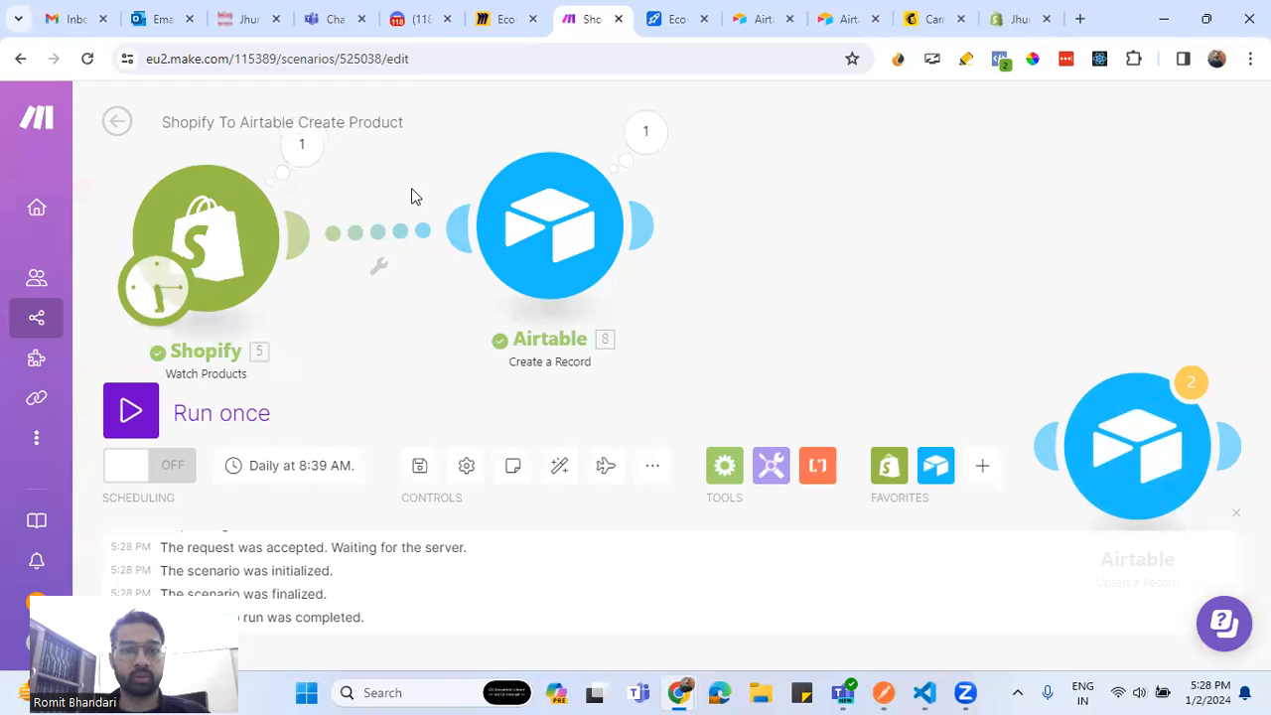
Inspect the run output of the Airtable module and the Shopify module, including the product's title, Body HTML, vendor and type
click(641, 137)
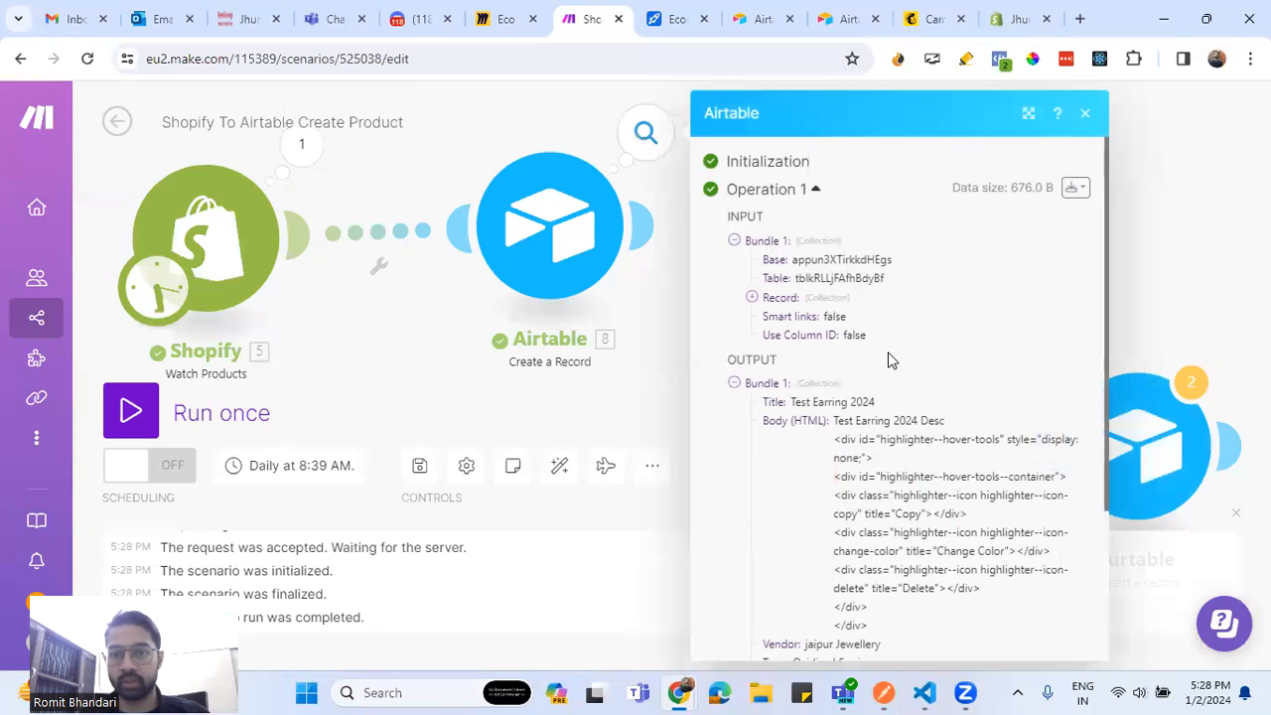
scroll(887, 355, down, 1)
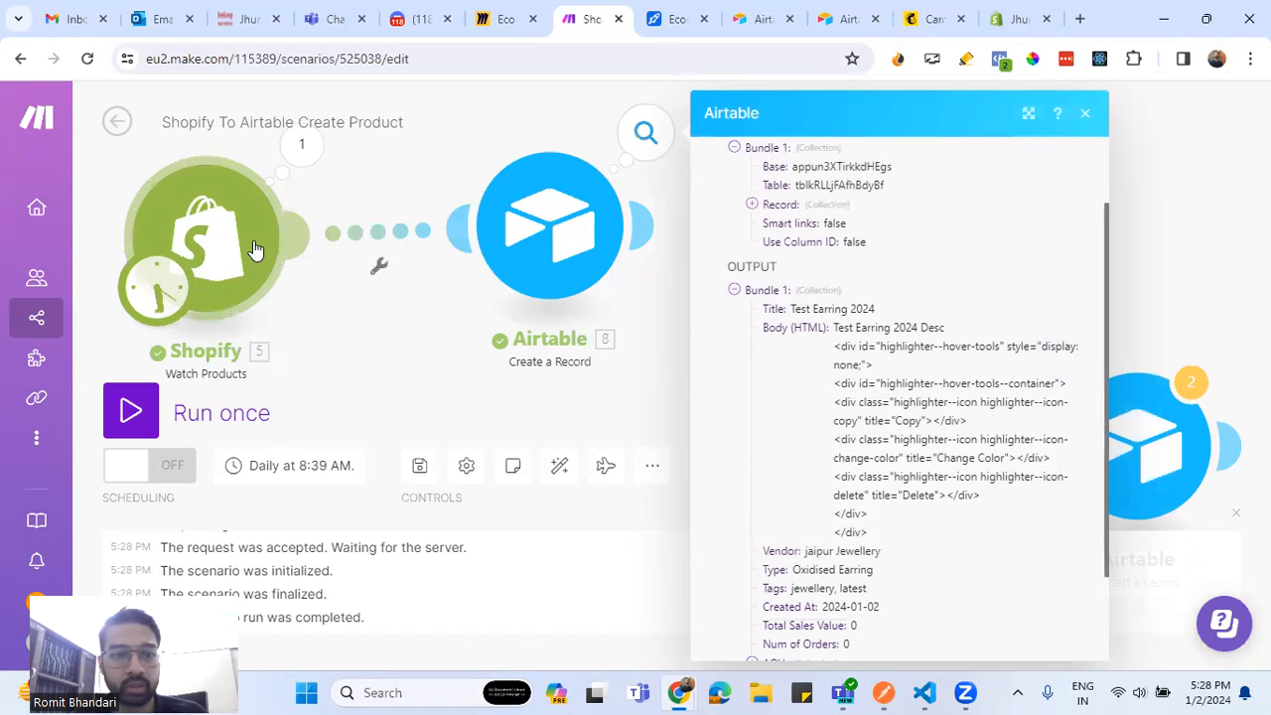
click(302, 144)
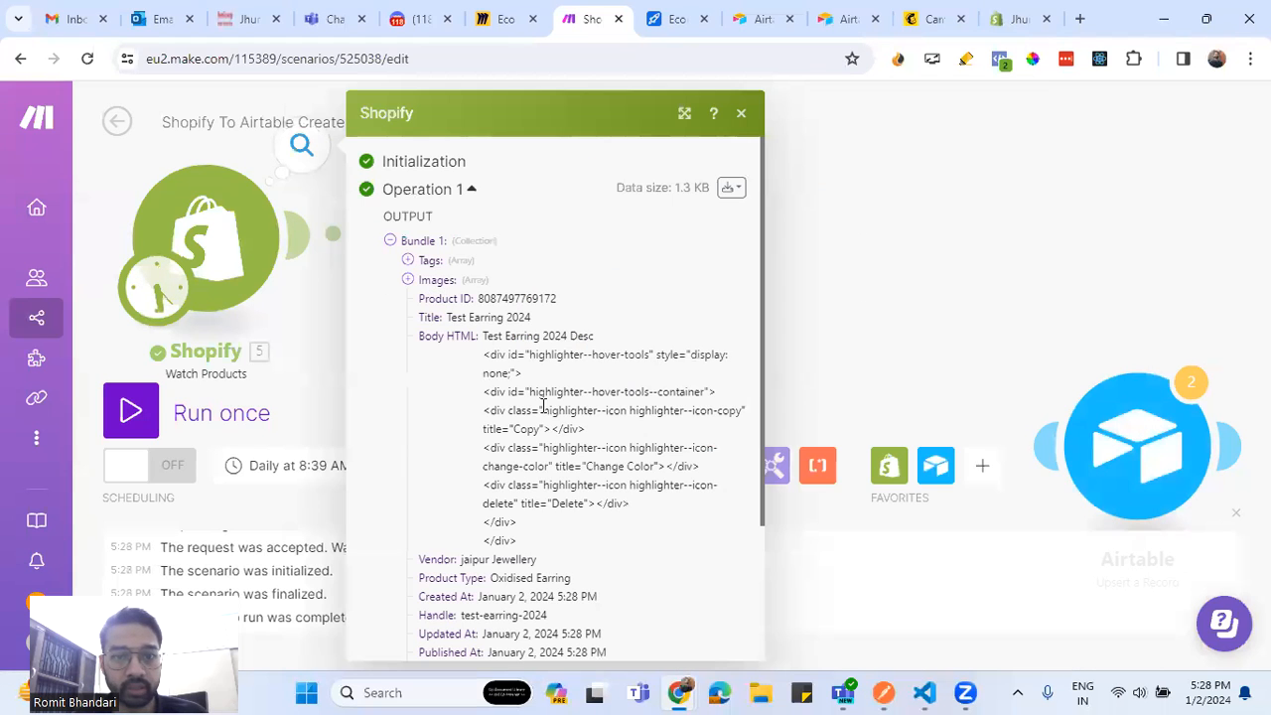
scroll(534, 437, down, 2)
scroll(549, 429, up, 2)
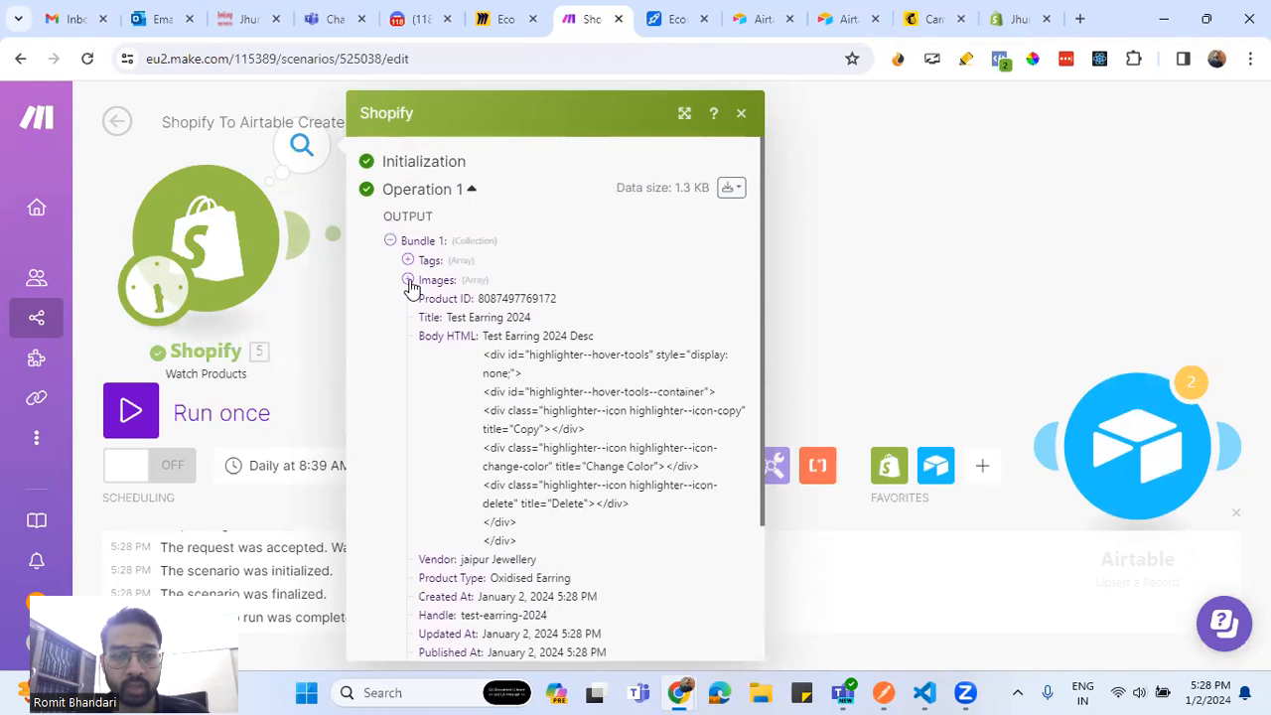
drag(477, 338, 606, 342)
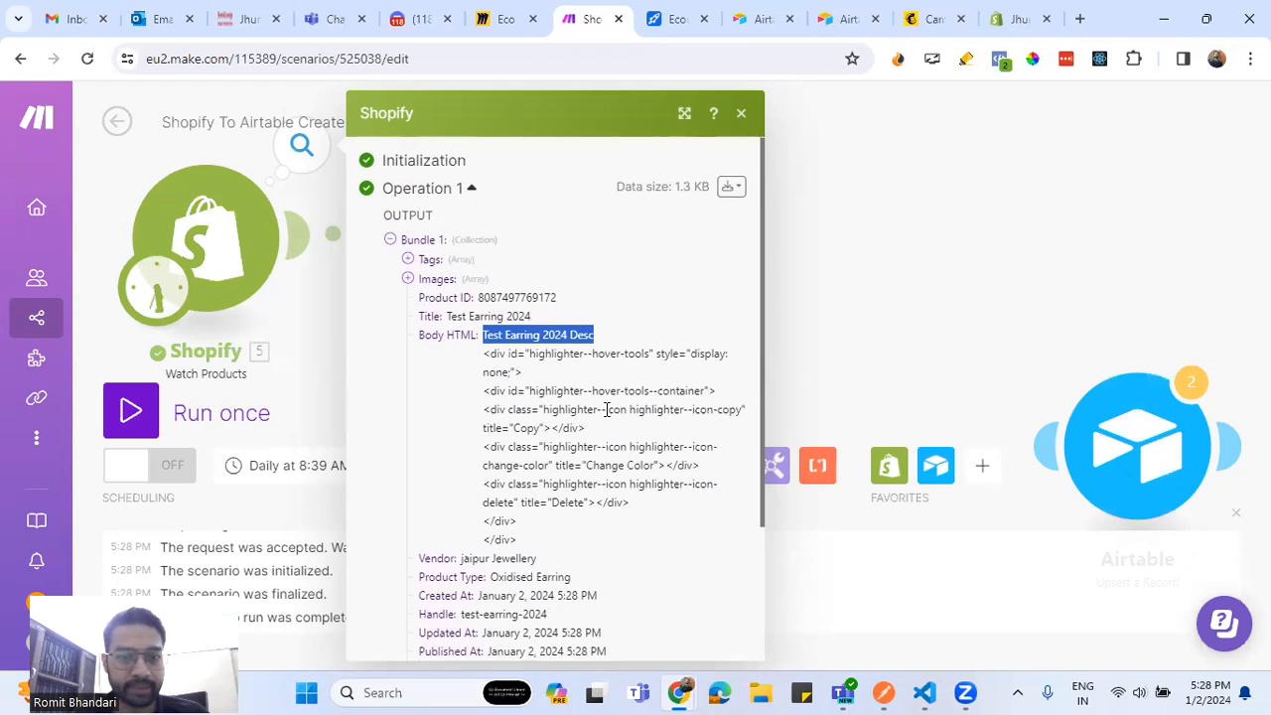
scroll(606, 411, down, 2)
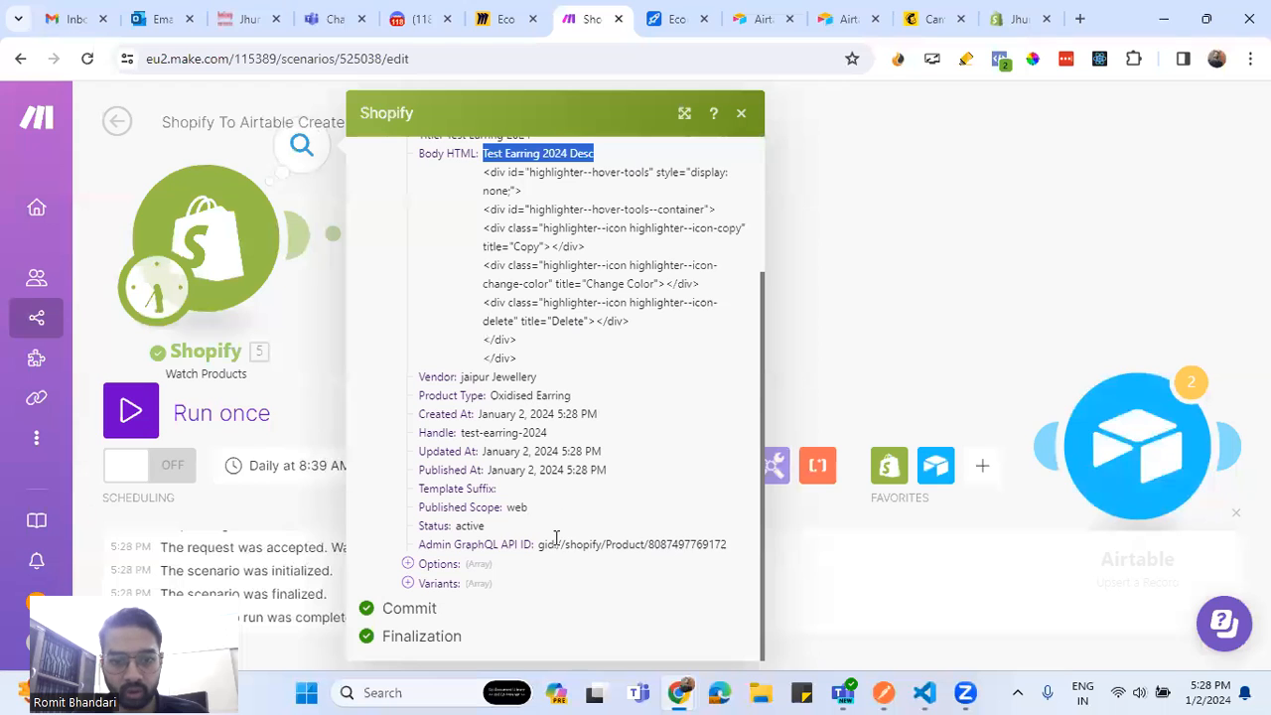
scroll(556, 531, up, 3)
click(740, 113)
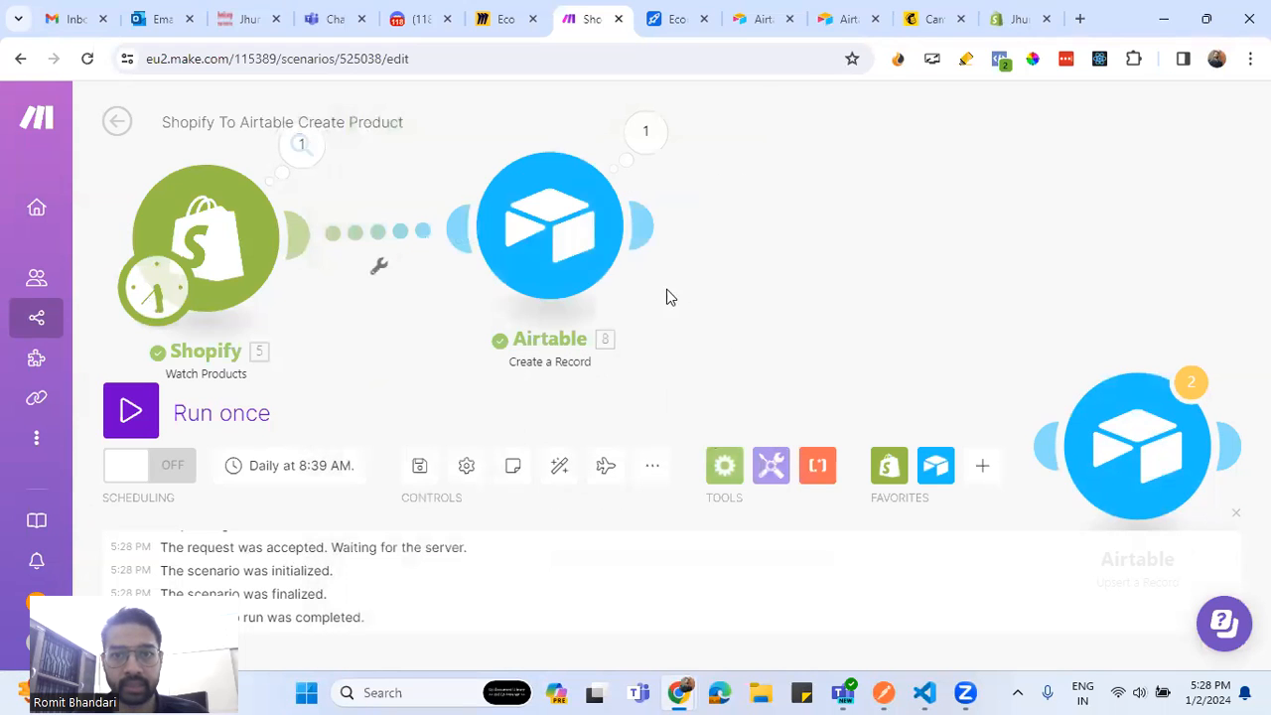
Examine the Airtable Create a Record module's base, table and the mappings for Title, Body (HTML), Vendor, Product Category and Type
scroll(860, 298, down, 5)
scroll(862, 336, up, 2)
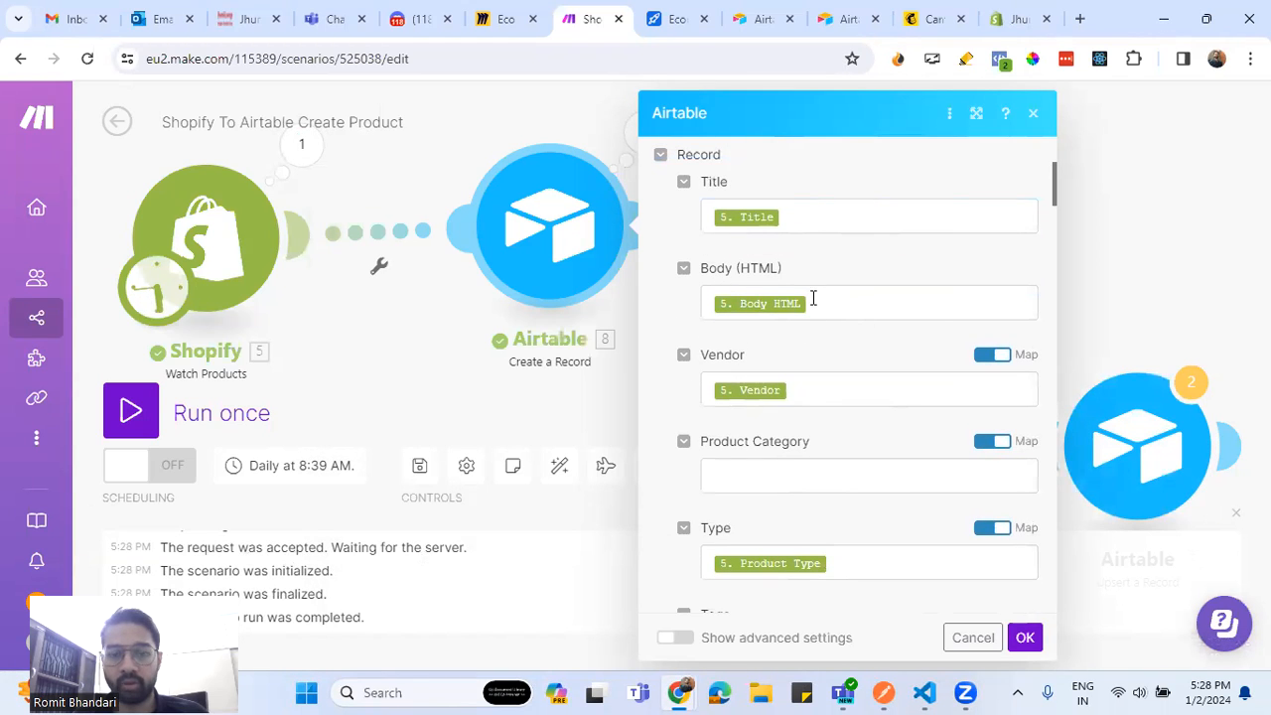
scroll(824, 284, up, 2)
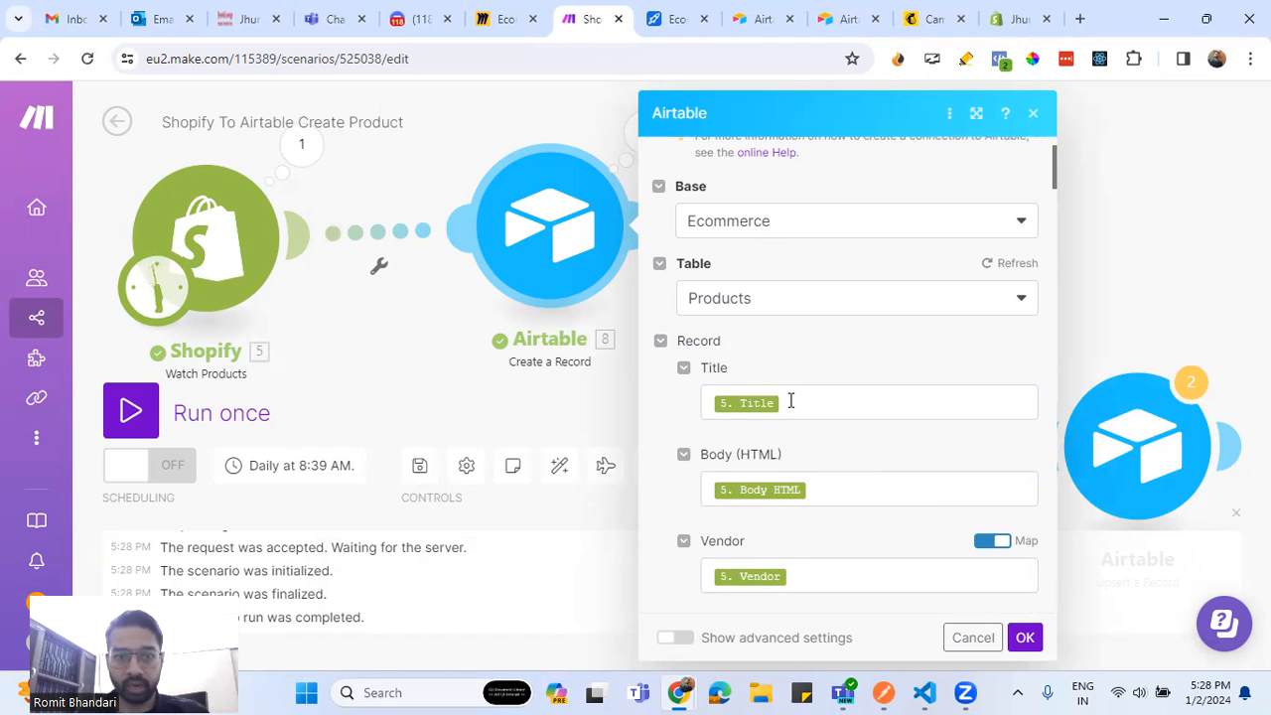
scroll(819, 437, down, 1)
scroll(821, 440, down, 1)
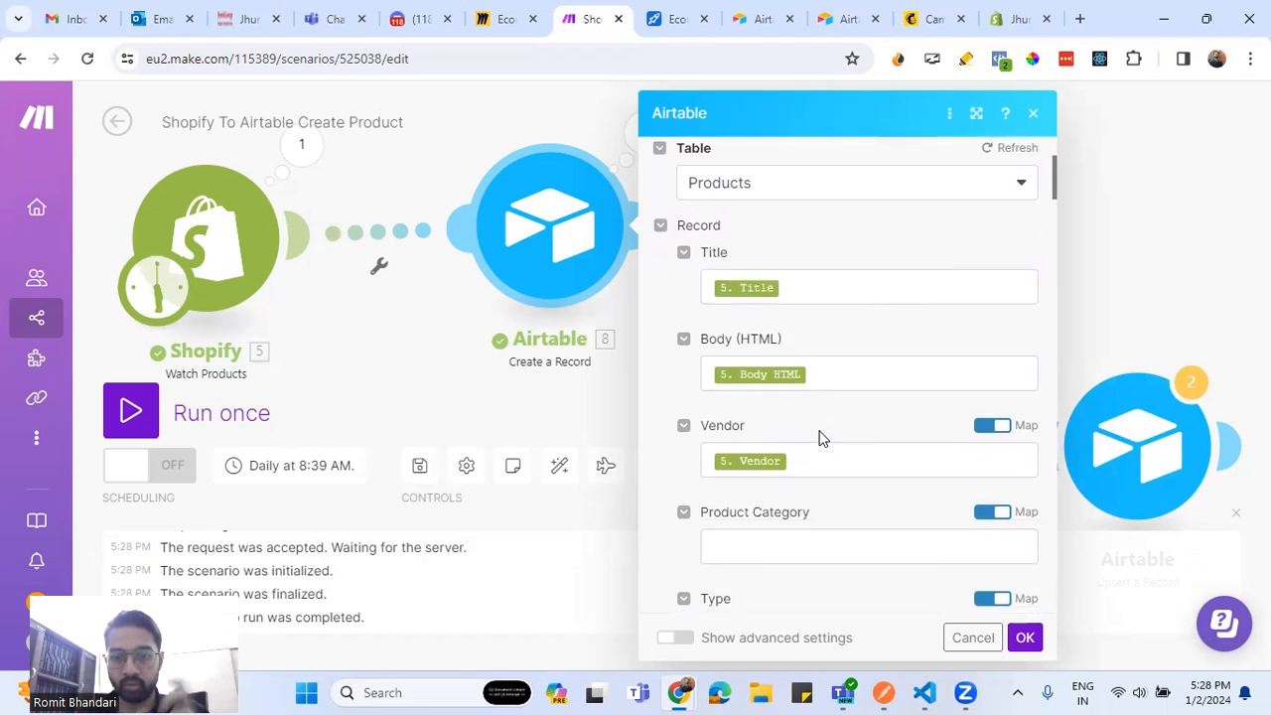
scroll(820, 437, down, 2)
click(823, 462)
click(867, 429)
Review the module's remaining record fields from Orders and Created At down to Smart links, and accept the module settings
scroll(870, 429, down, 7)
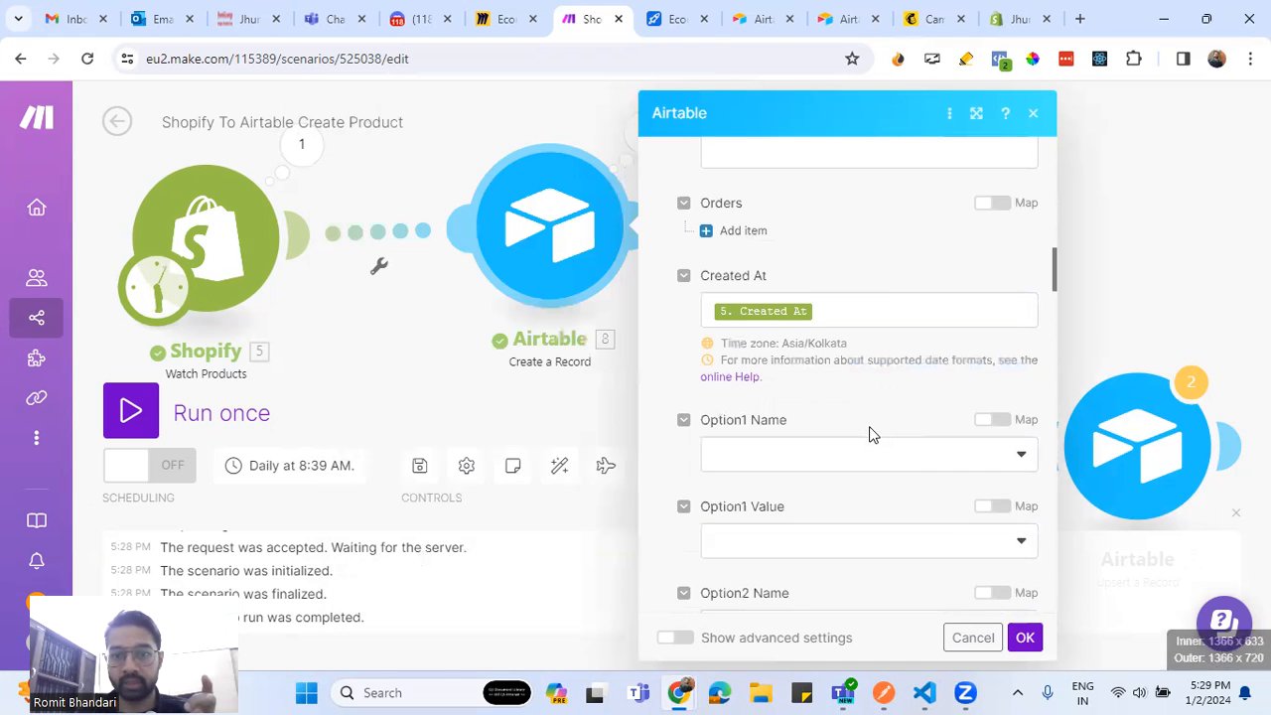
scroll(871, 434, up, 2)
scroll(871, 434, down, 5)
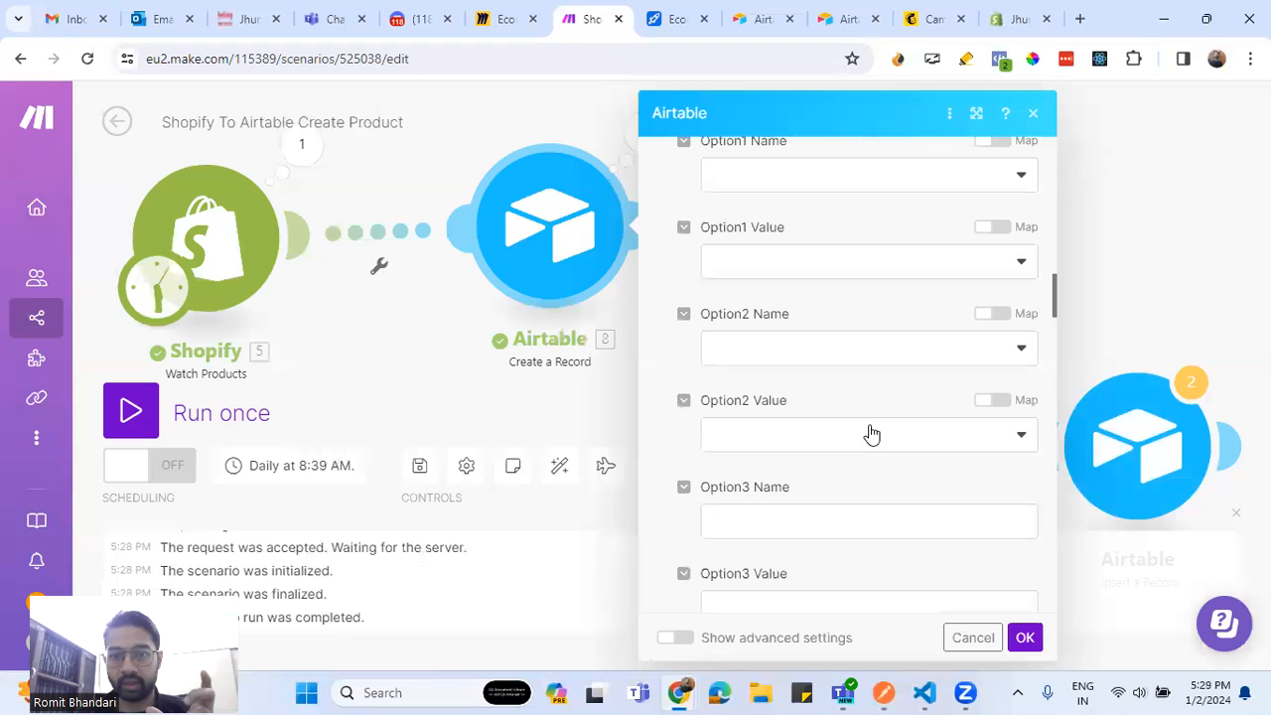
scroll(871, 434, down, 20)
scroll(870, 434, down, 10)
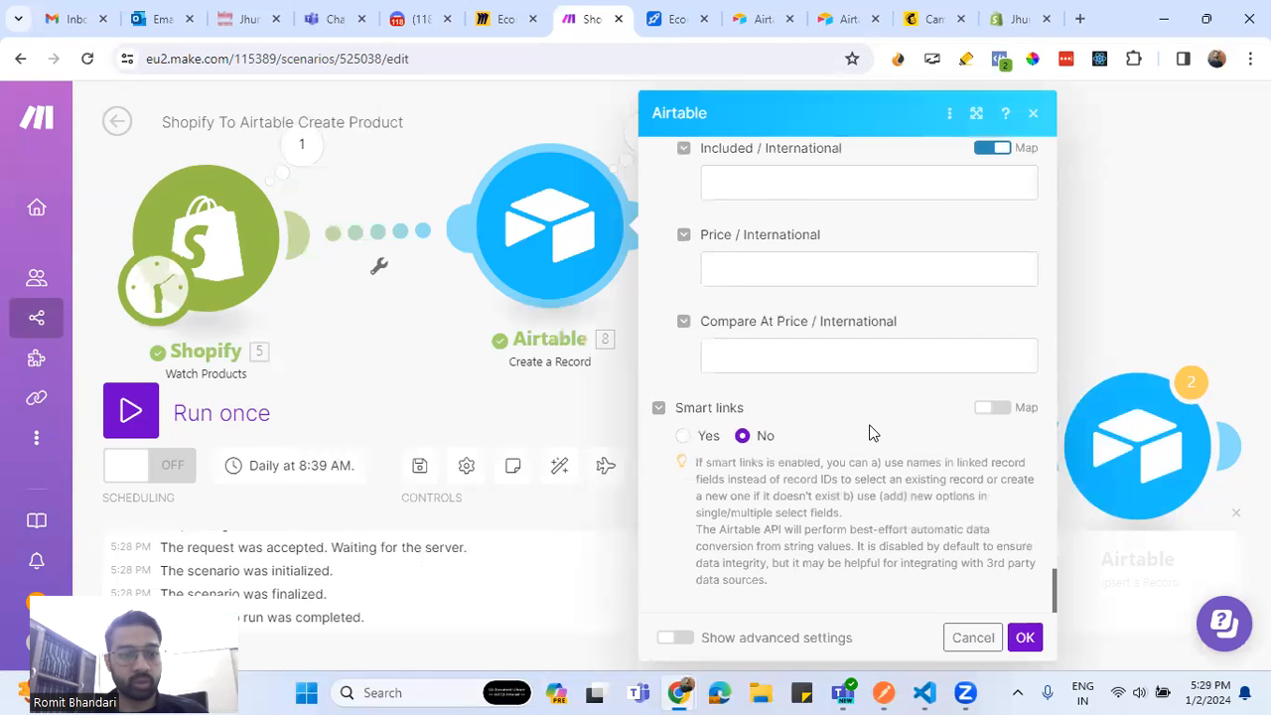
click(1023, 638)
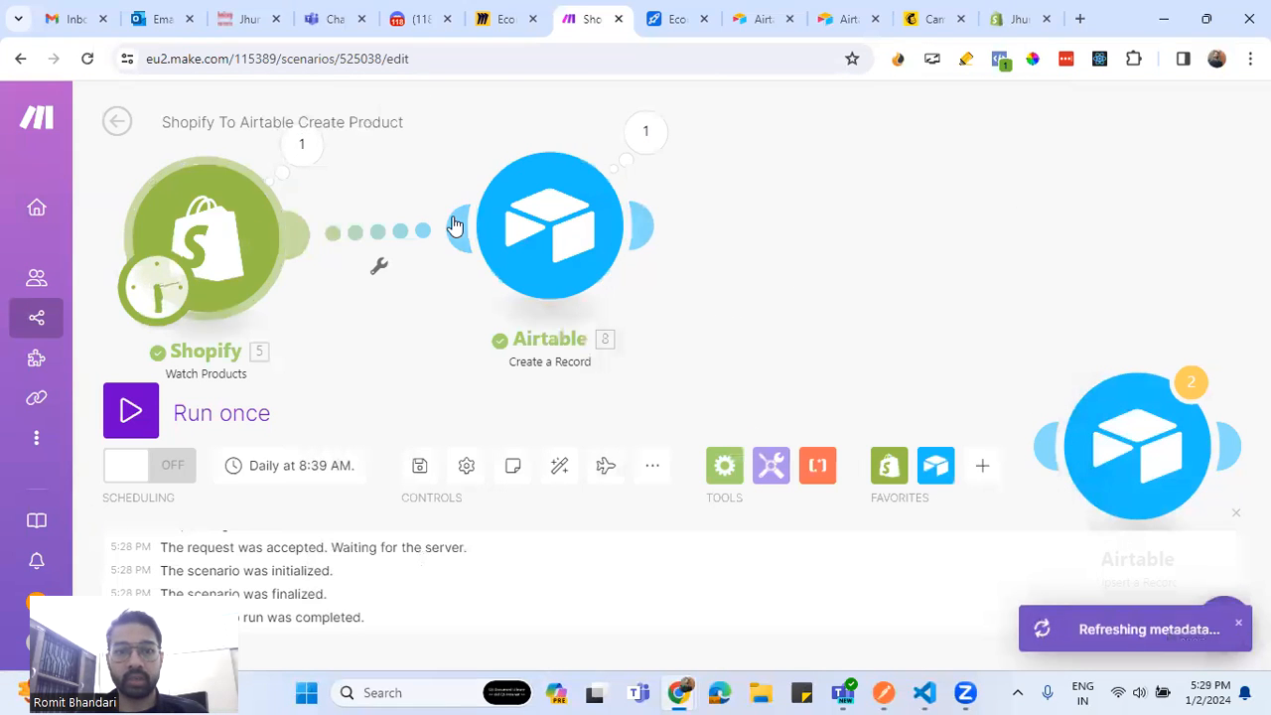
Inspect the run output of the Airtable Create a Record module, including the new record's title, vendor, type, tags and creation date
click(646, 135)
scroll(860, 443, down, 3)
scroll(860, 443, up, 3)
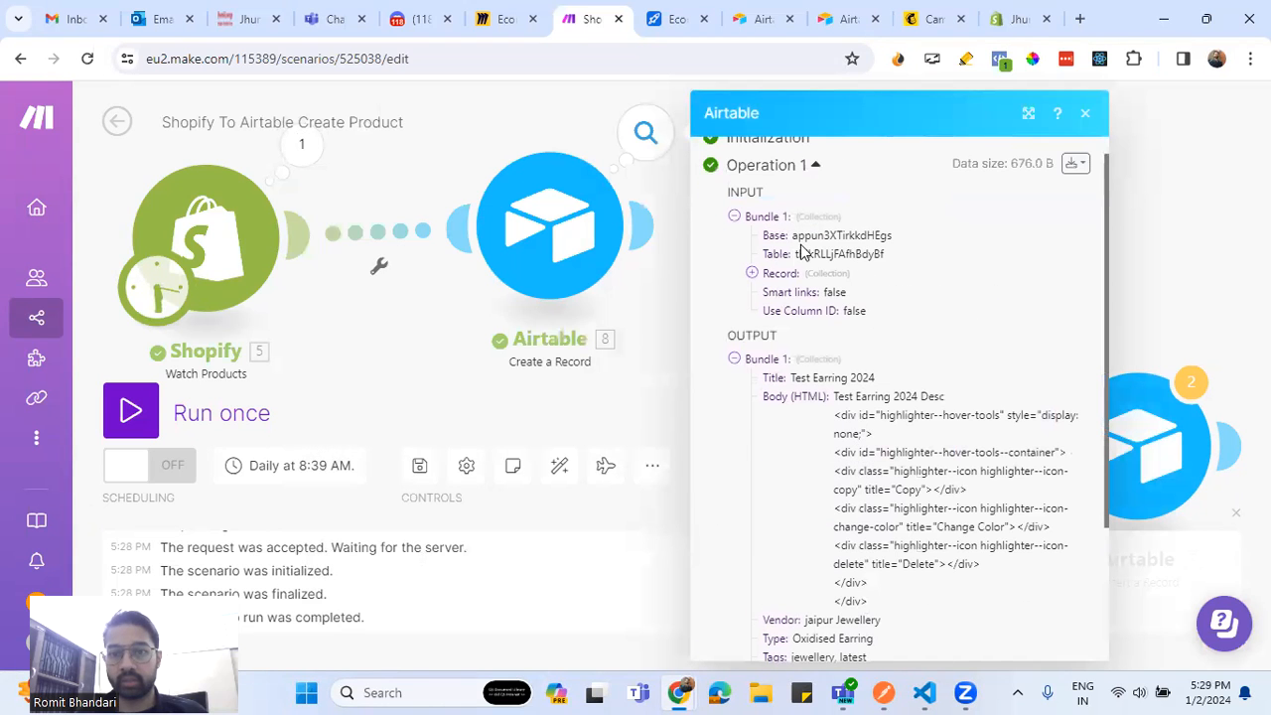
scroll(890, 441, down, 3)
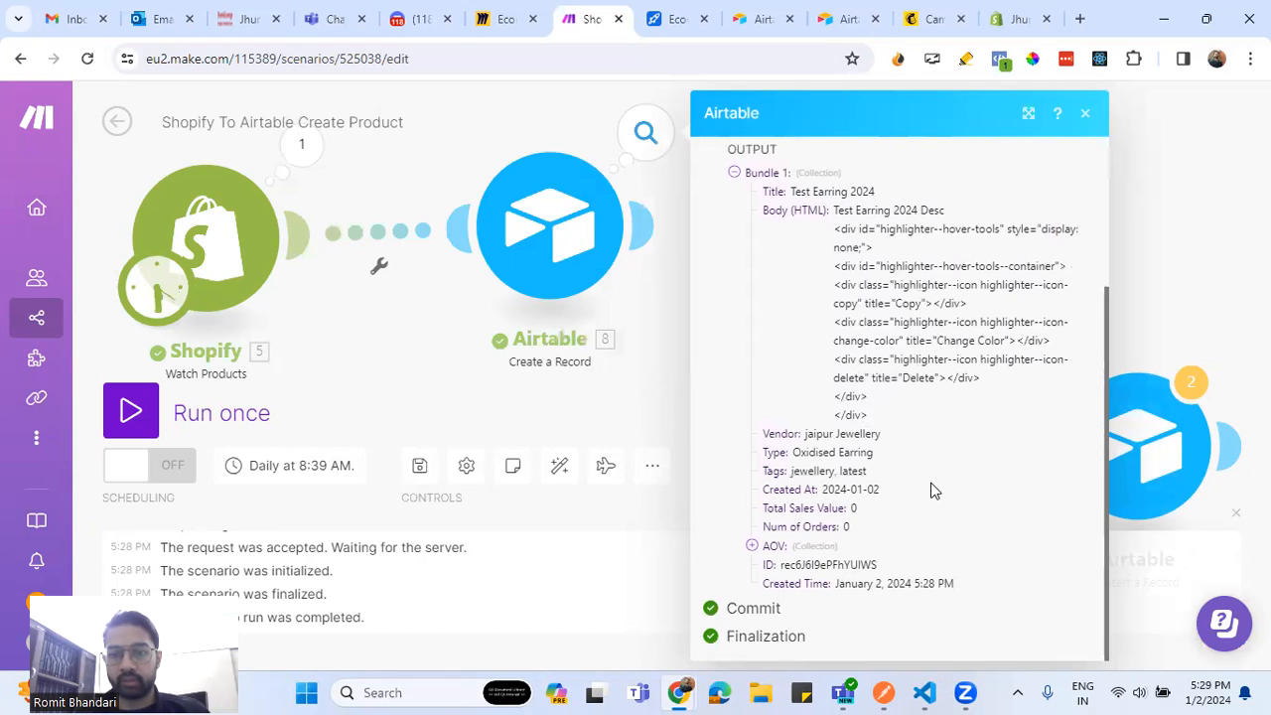
scroll(934, 490, up, 1)
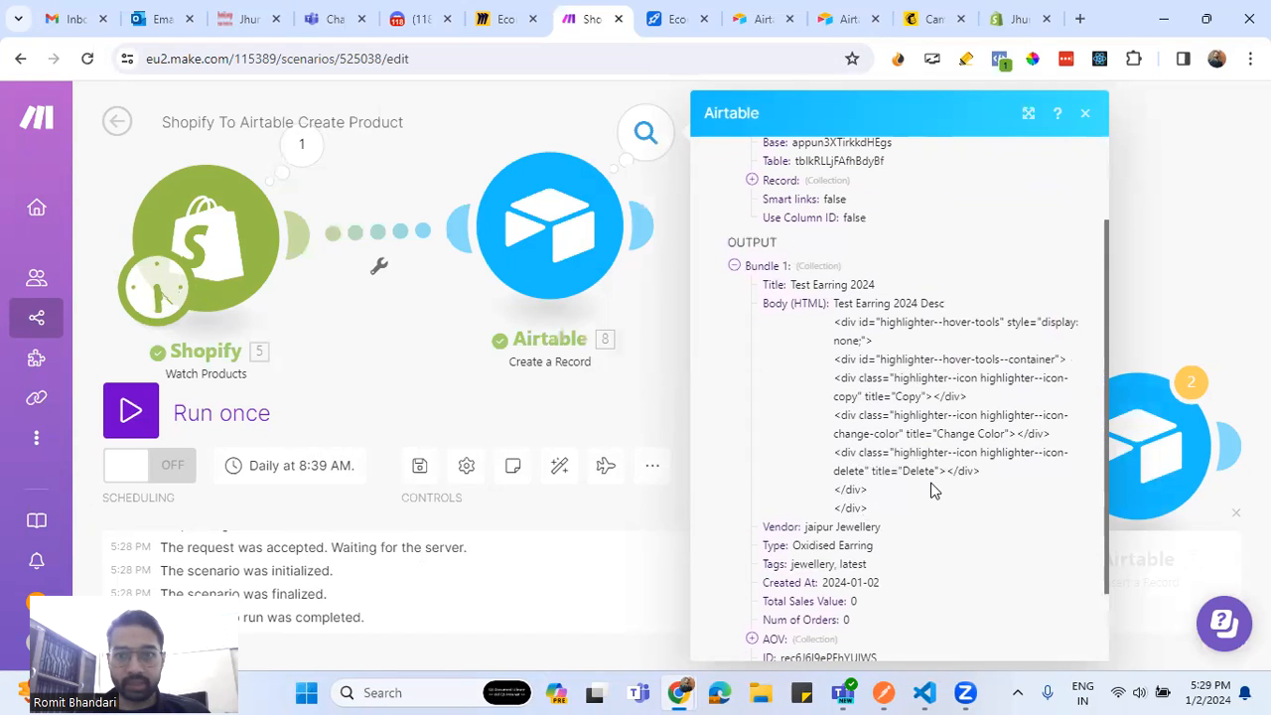
scroll(933, 491, up, 2)
click(1084, 116)
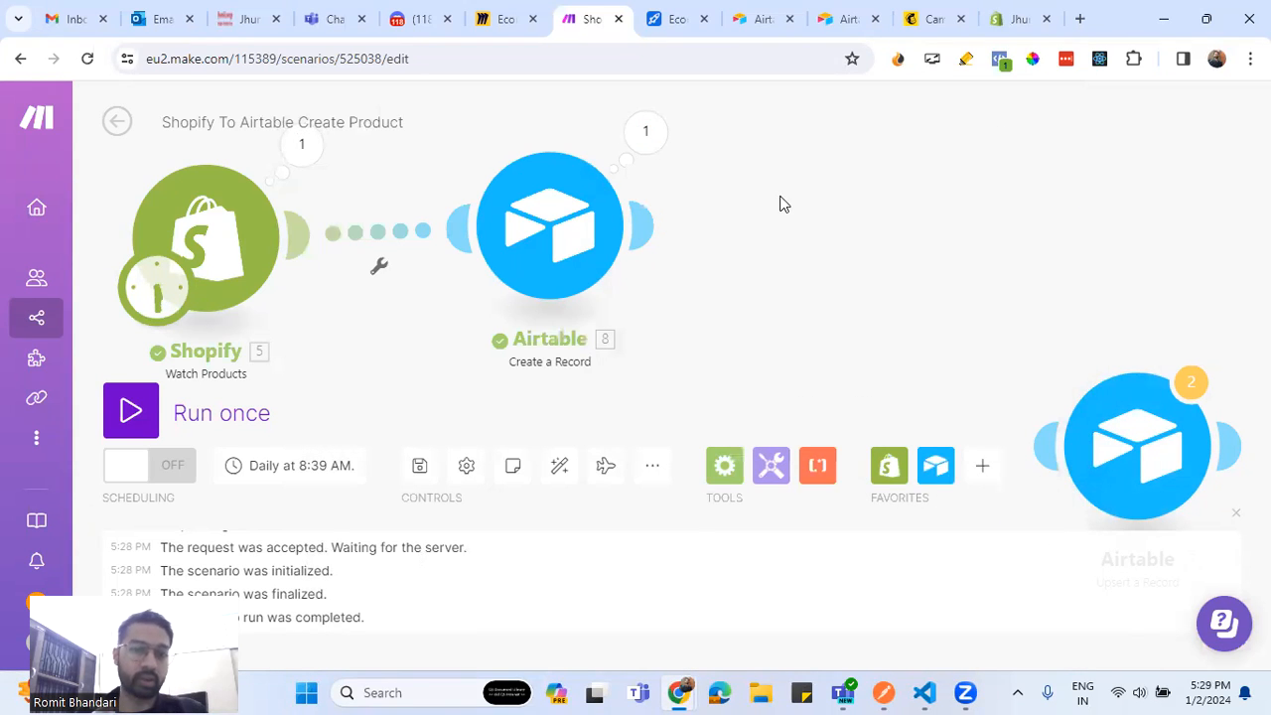
Switch to the Airtable Products table and check the Test Earring 2024 record across its columns, from Body (HTML) to Created At
click(670, 12)
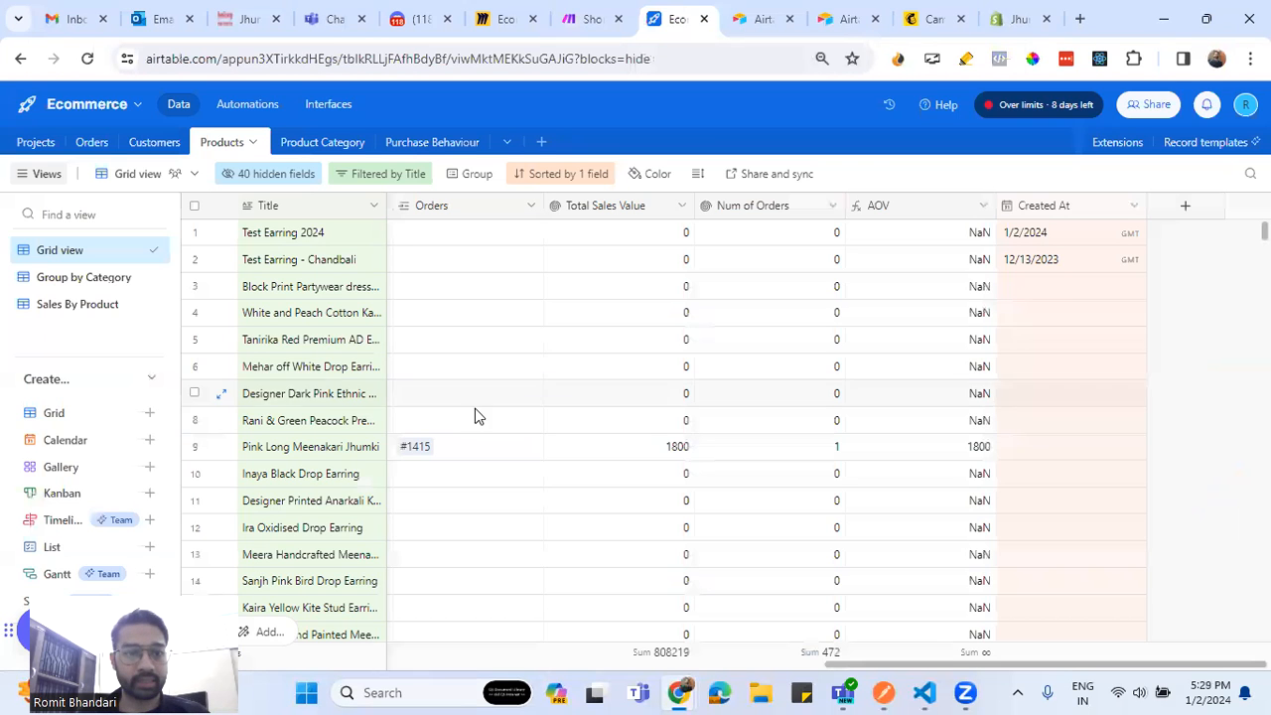
scroll(477, 417, down, 5)
scroll(482, 425, up, 10)
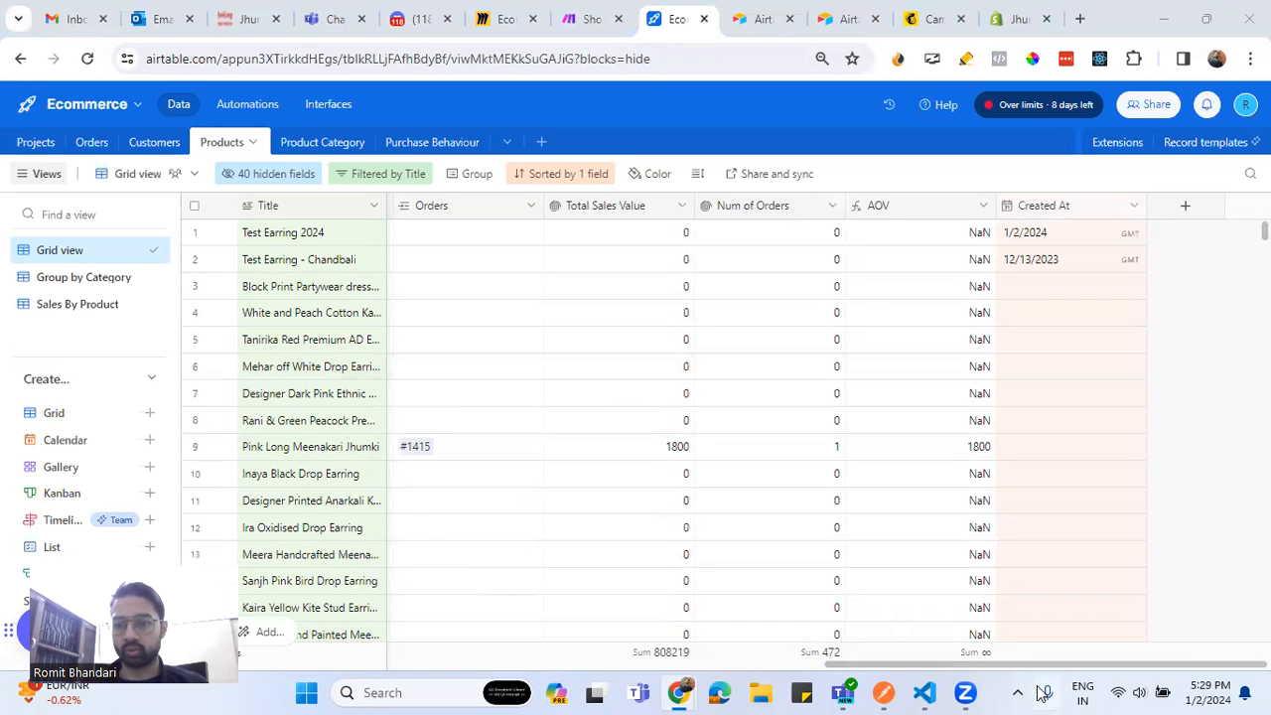
drag(1036, 666, 347, 692)
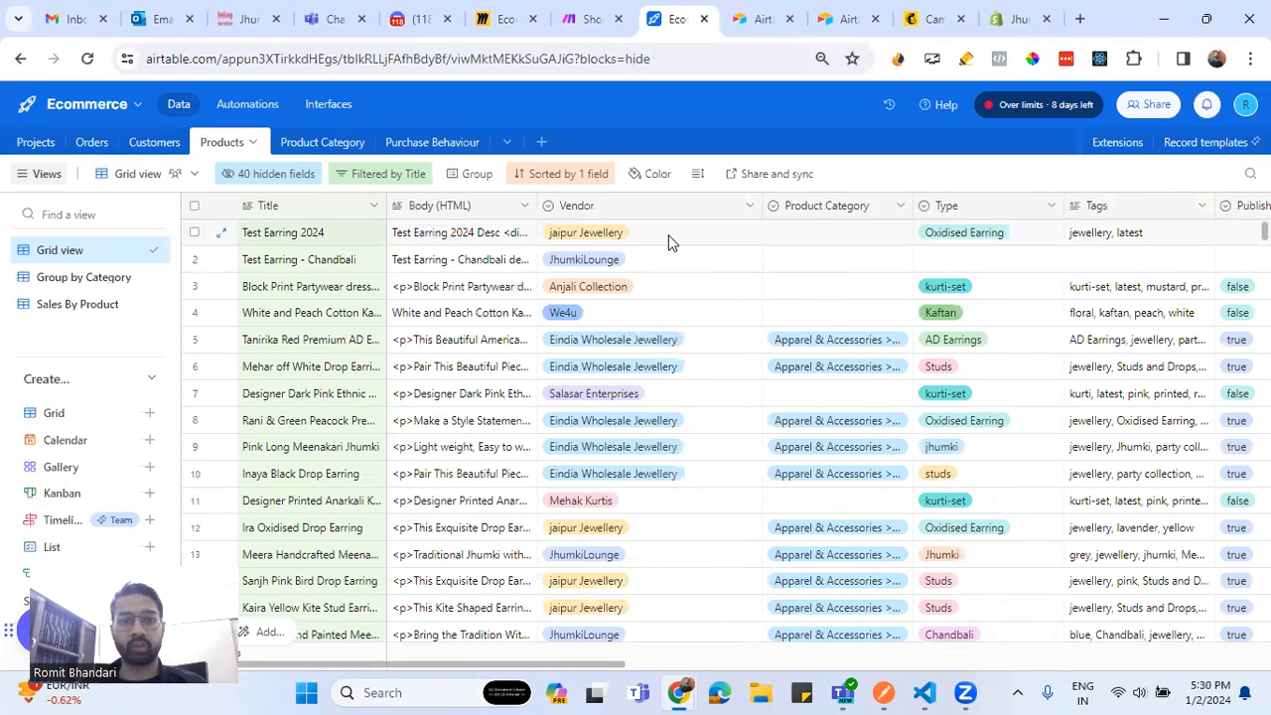
drag(616, 675, 1221, 665)
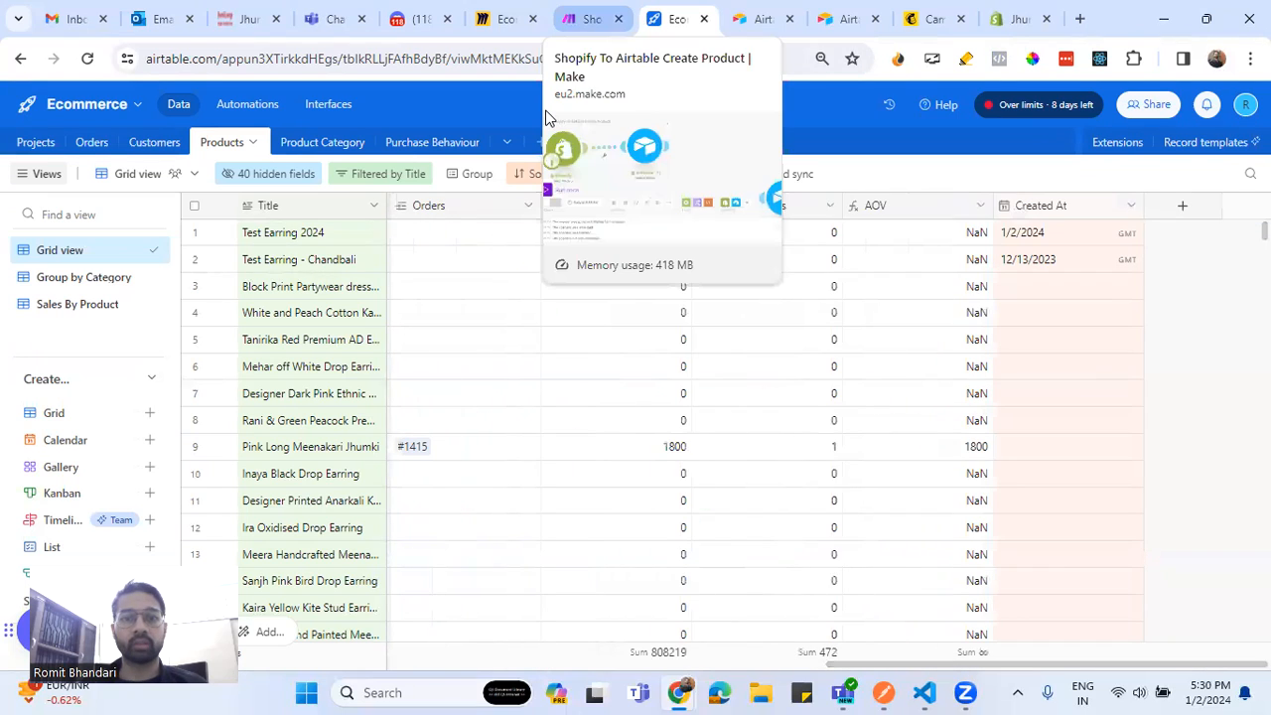
Return to the Shopify To Airtable Create Product scenario in Make and view its separate Airtable Upsert a Record module
click(590, 20)
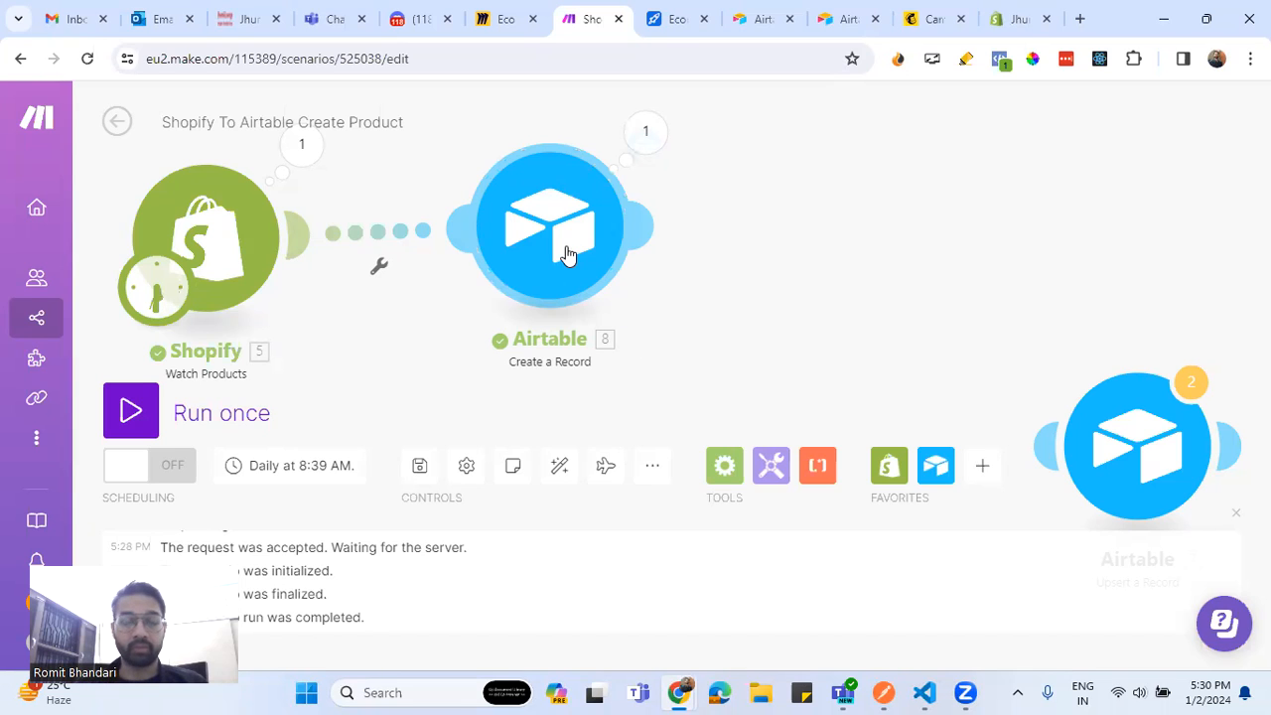
drag(709, 315, 777, 275)
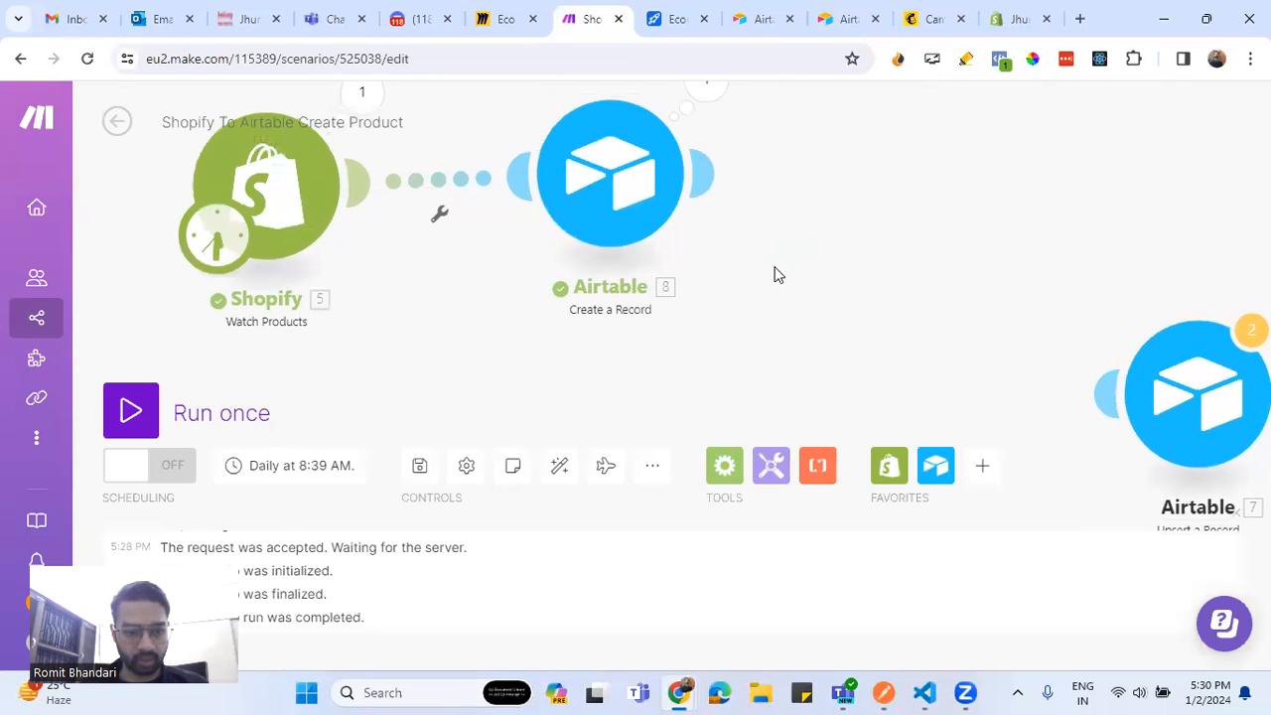